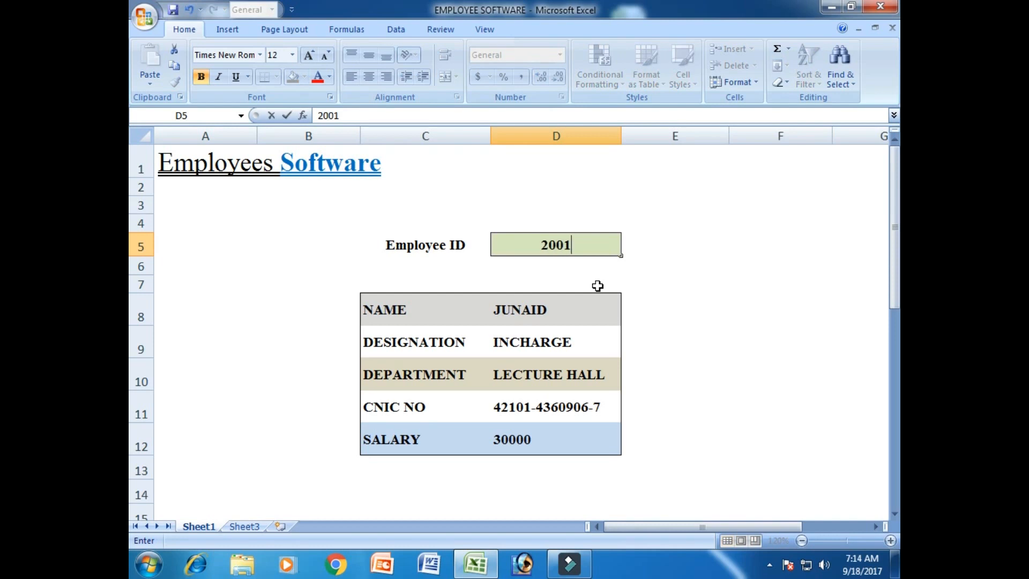
Look up an employee's record by entering the employee ID in cell D5 of Sheet1.
key("Return")
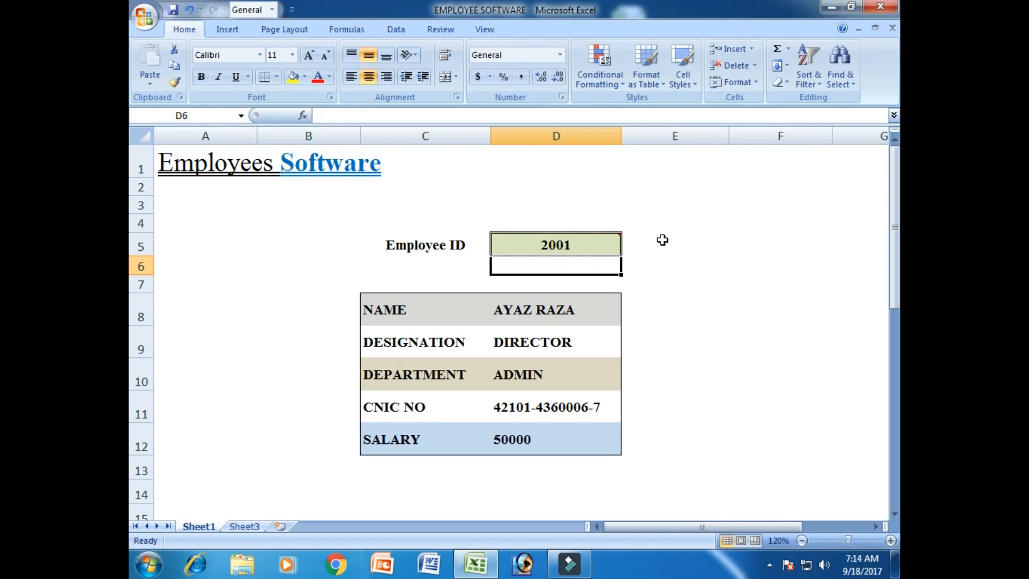
left_click(671, 221)
left_click(255, 217)
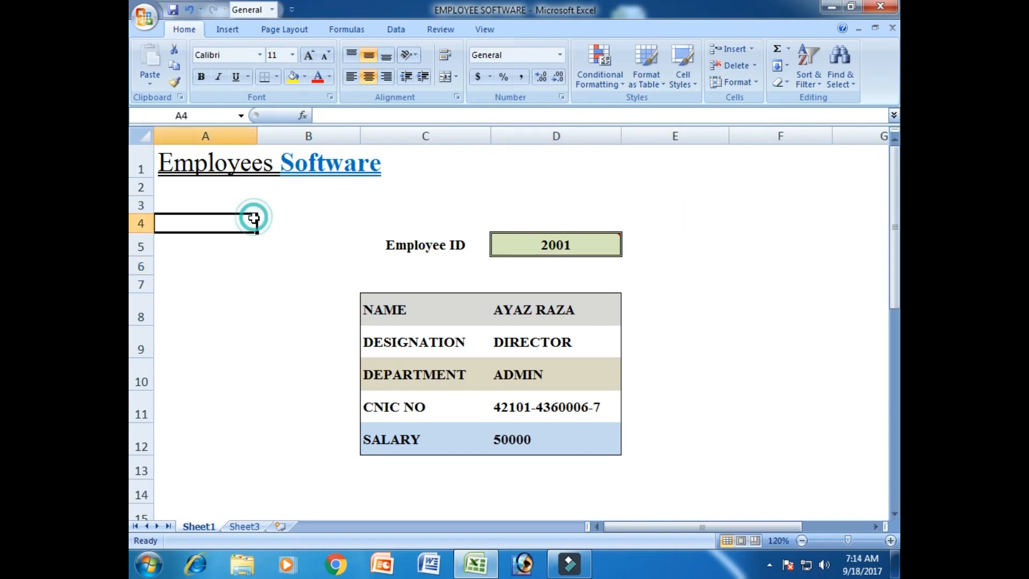
left_click(699, 212)
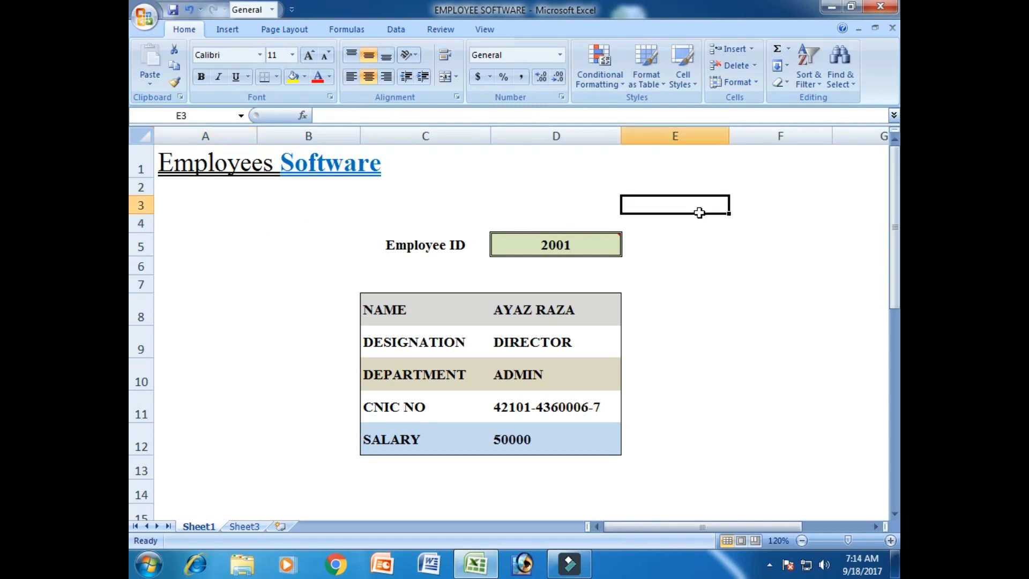
Copy the entire contents of Sheet1 and paste them into the empty Sheet3.
left_click(141, 136)
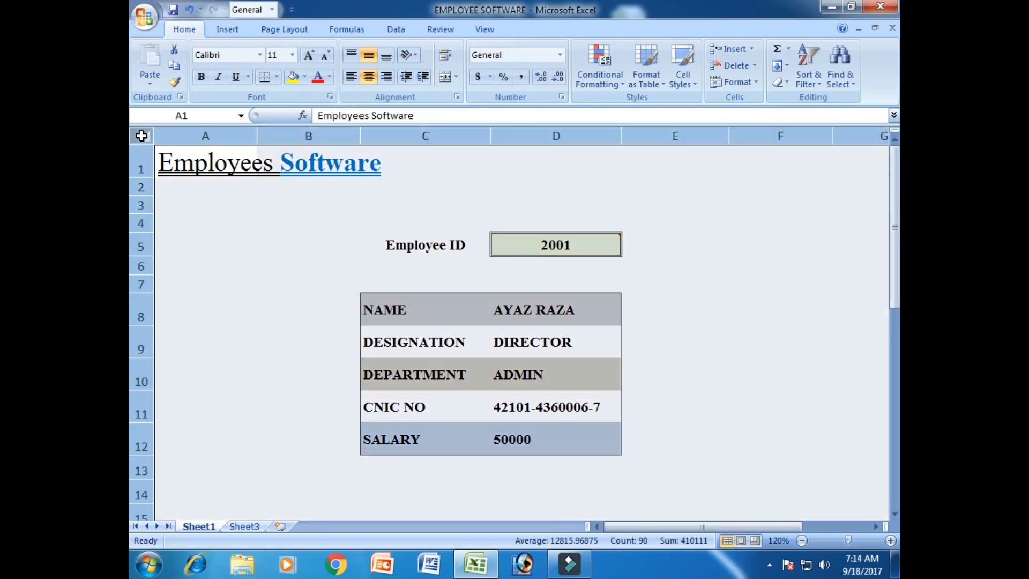
right_click(142, 137)
left_click(175, 161)
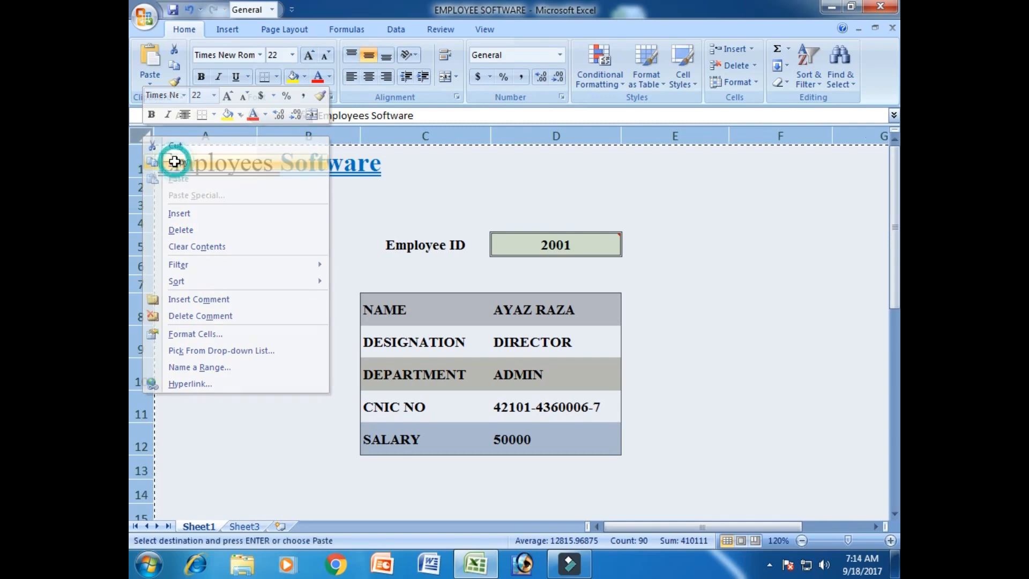
left_click(248, 527)
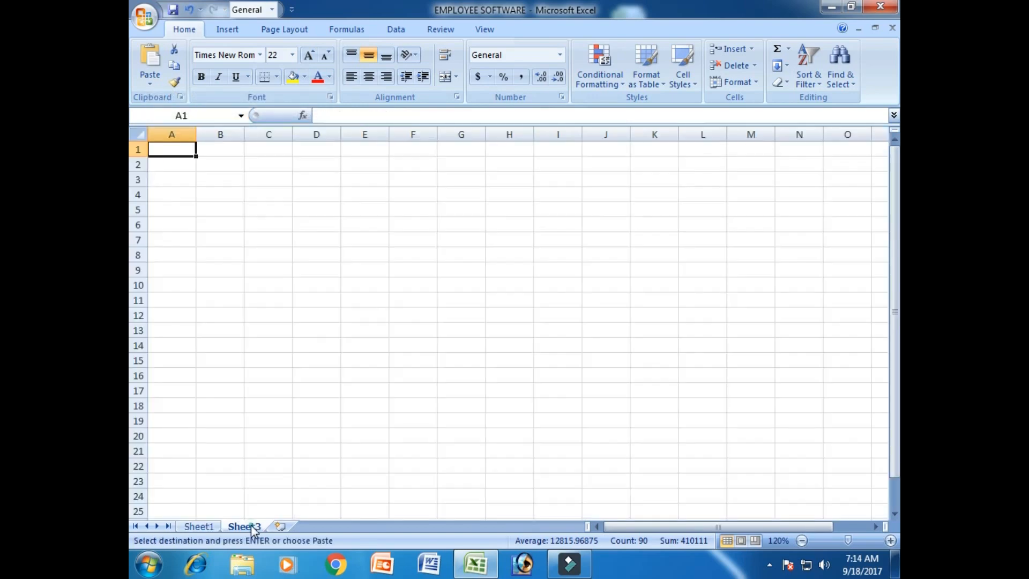
left_click(142, 134)
right_click(144, 132)
left_click(170, 182)
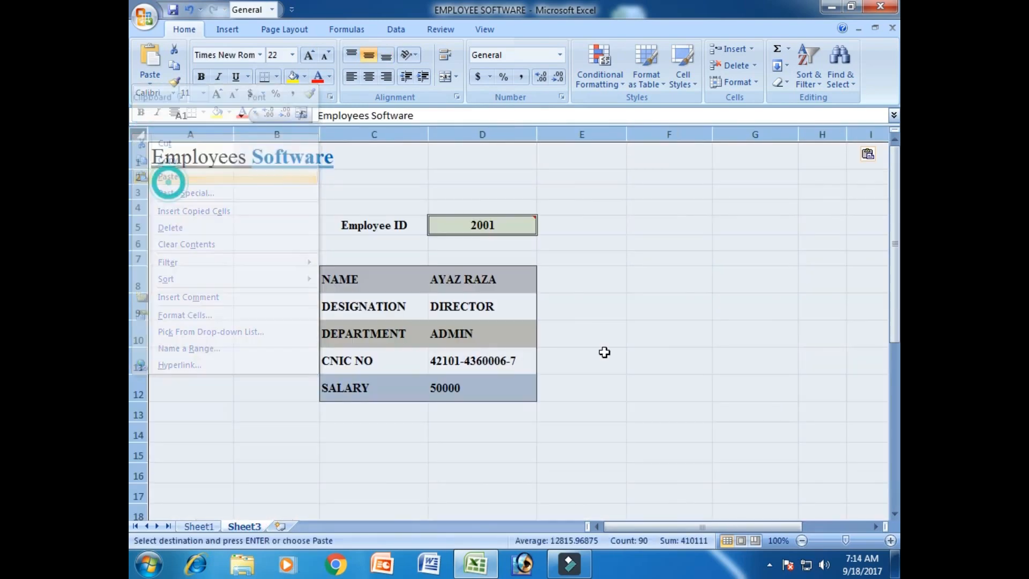
left_click(667, 303)
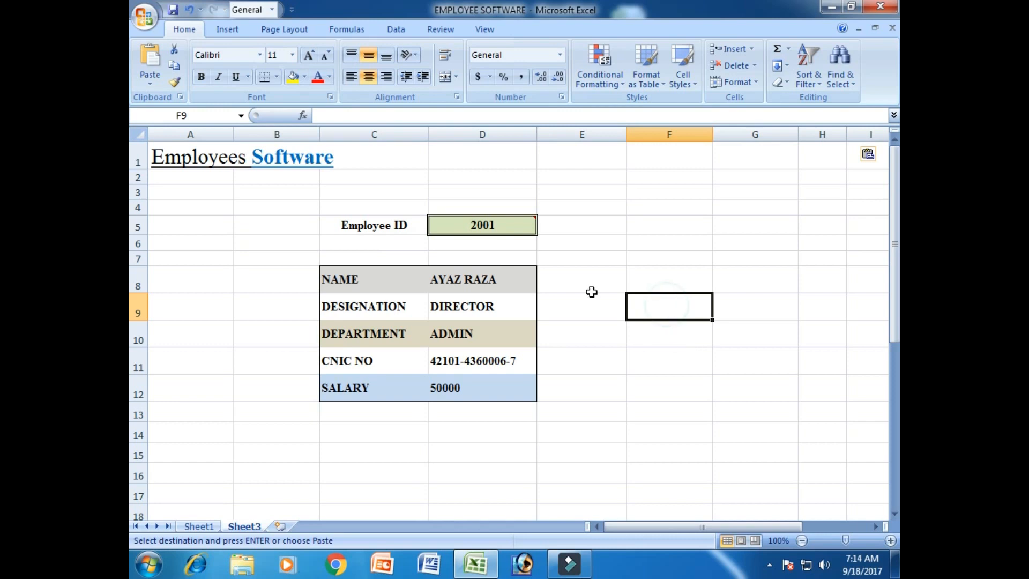
Hide the gridlines on Sheet3 and set its zoom to 120%.
left_click(485, 30)
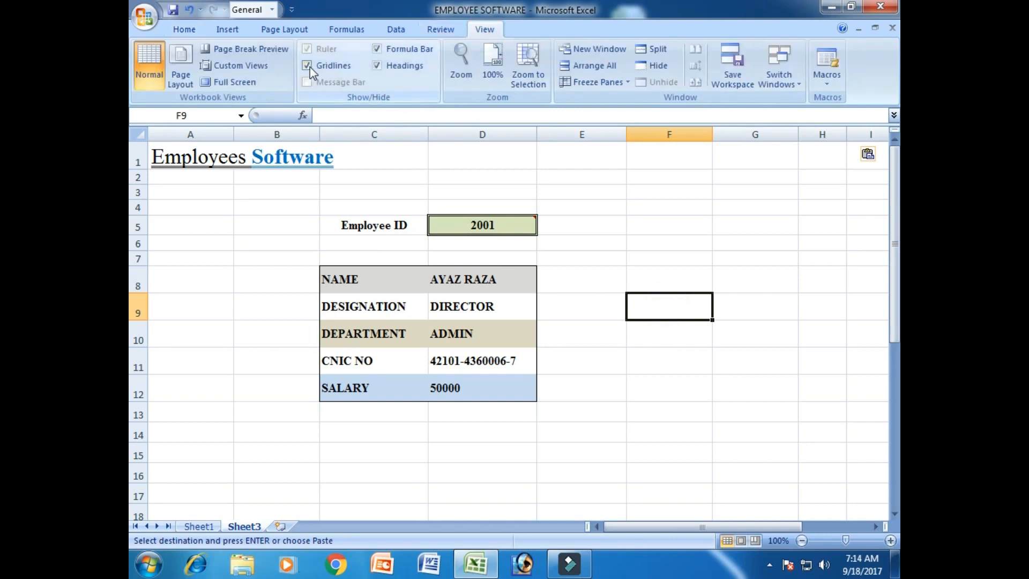
left_click(309, 66)
left_click(719, 224)
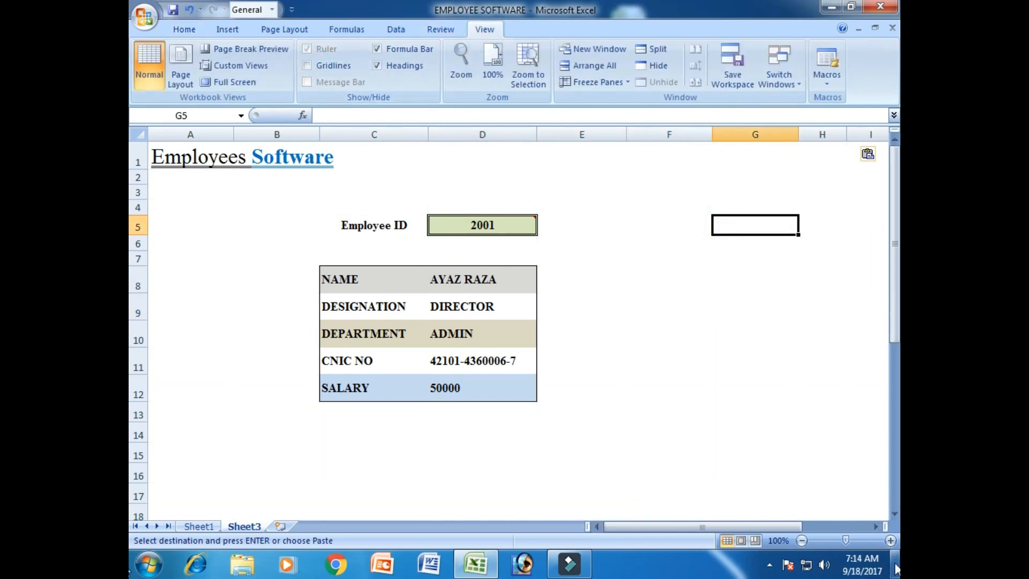
left_click(891, 541)
left_click(891, 541)
left_click(891, 541)
left_click_drag(807, 527, 715, 524)
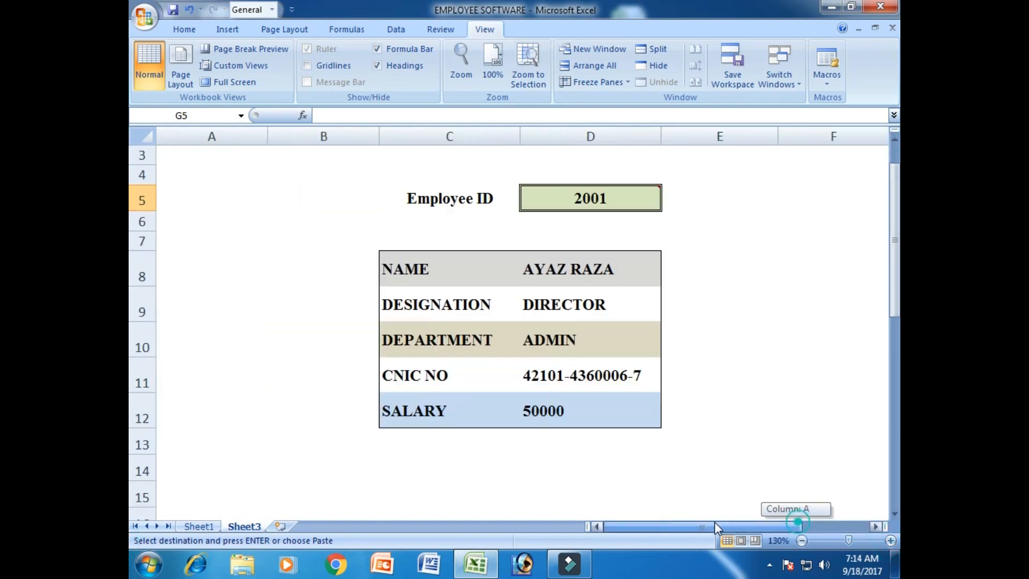
scroll(730, 428, "up", 1)
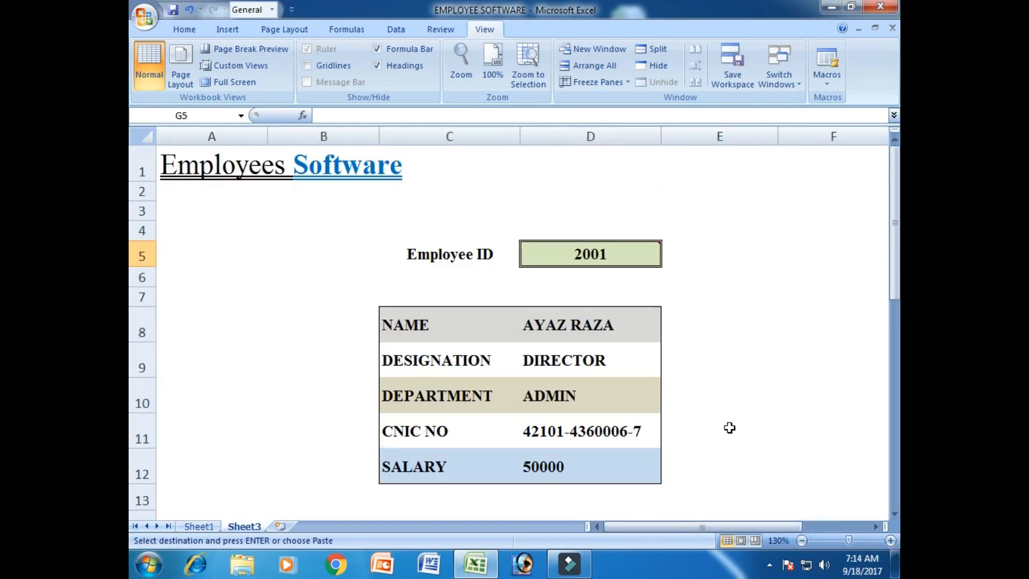
left_click(801, 541)
left_click(779, 371)
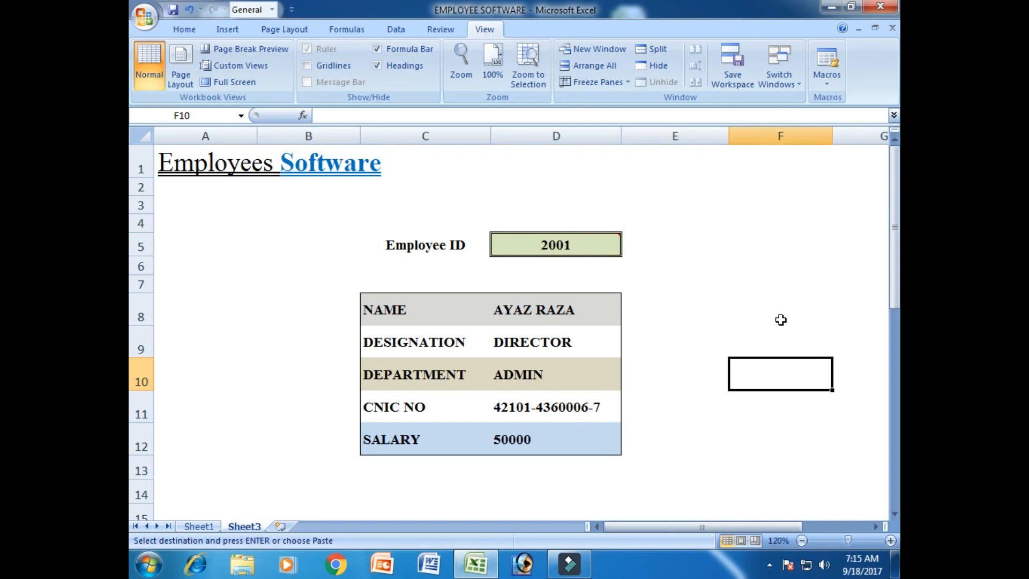
Clear the lookup formulas beside NAME through SALARY in cells D8:D12 of Sheet3.
left_click(770, 266)
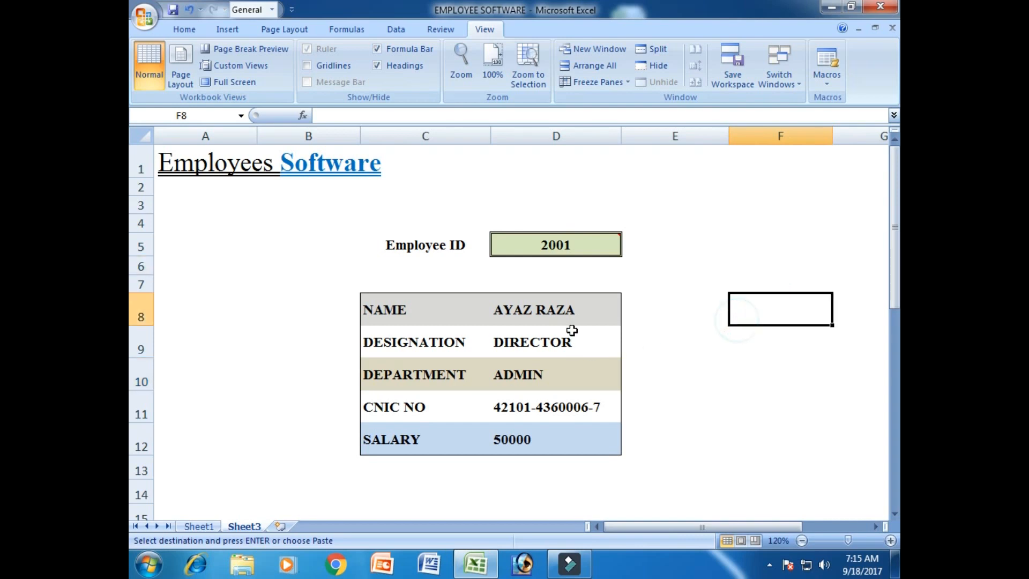
left_click_drag(554, 317, 532, 443)
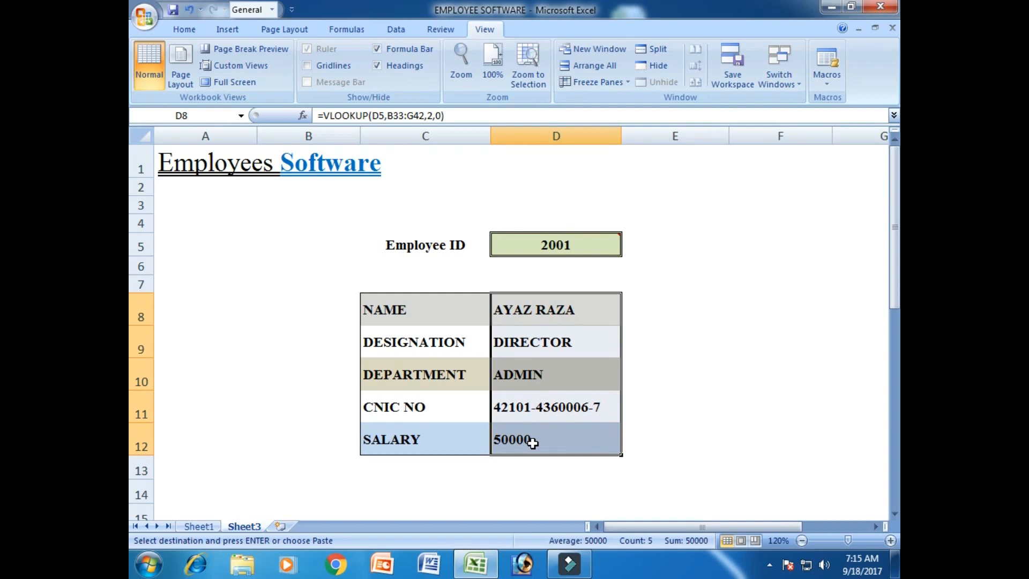
key("Delete")
left_click(781, 315)
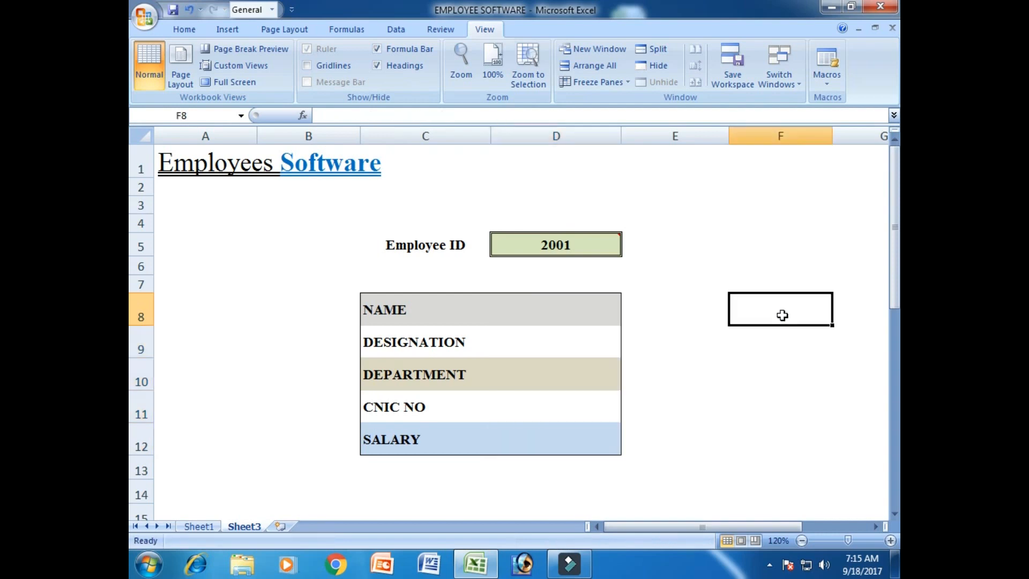
left_click(564, 251)
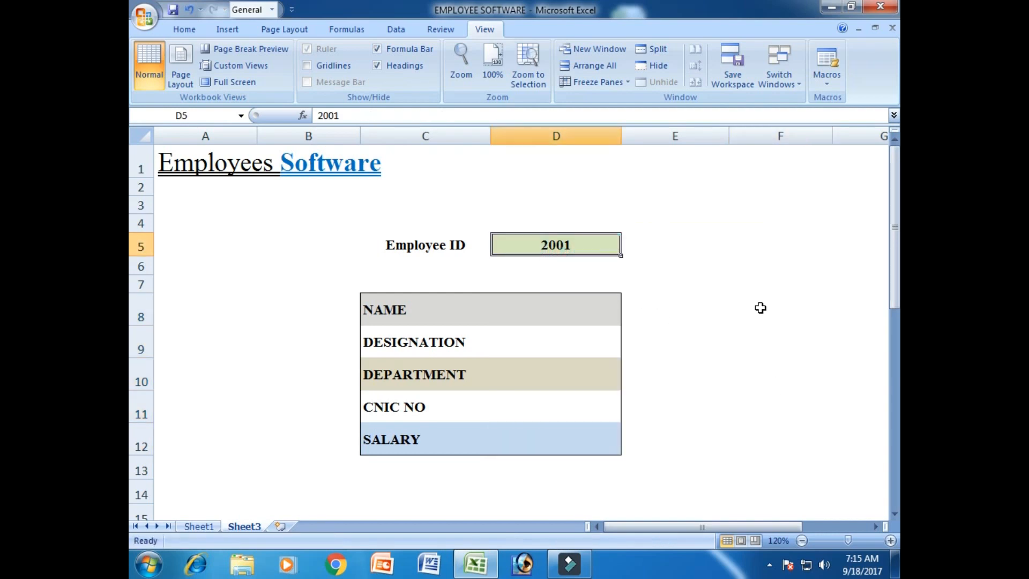
left_click(749, 284)
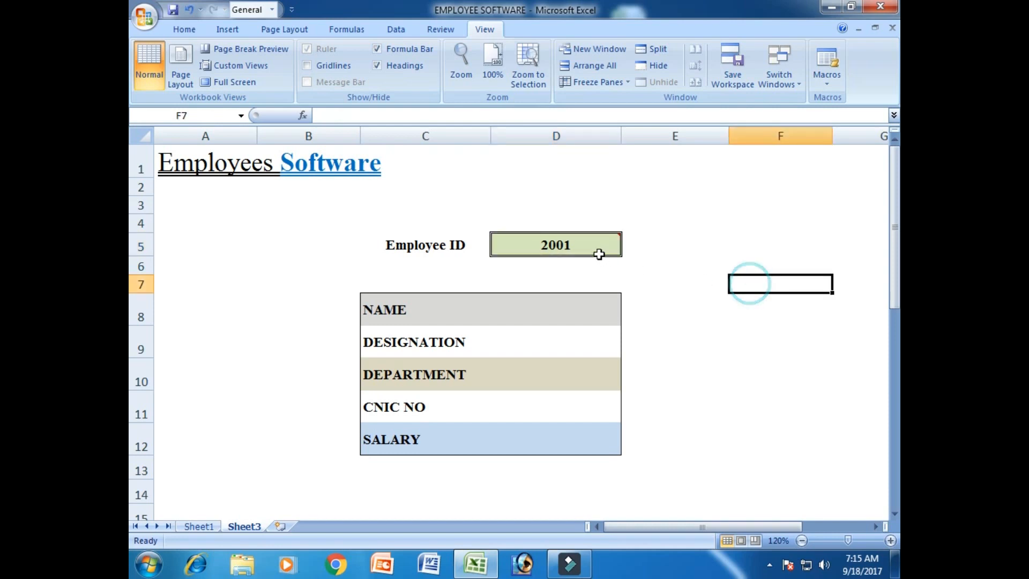
left_click(589, 247)
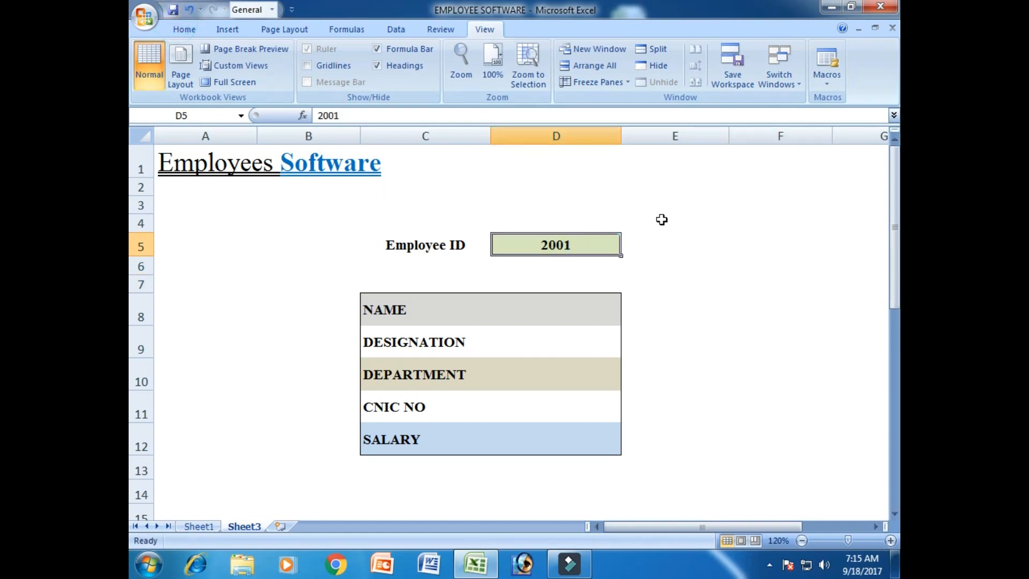
left_click(677, 192)
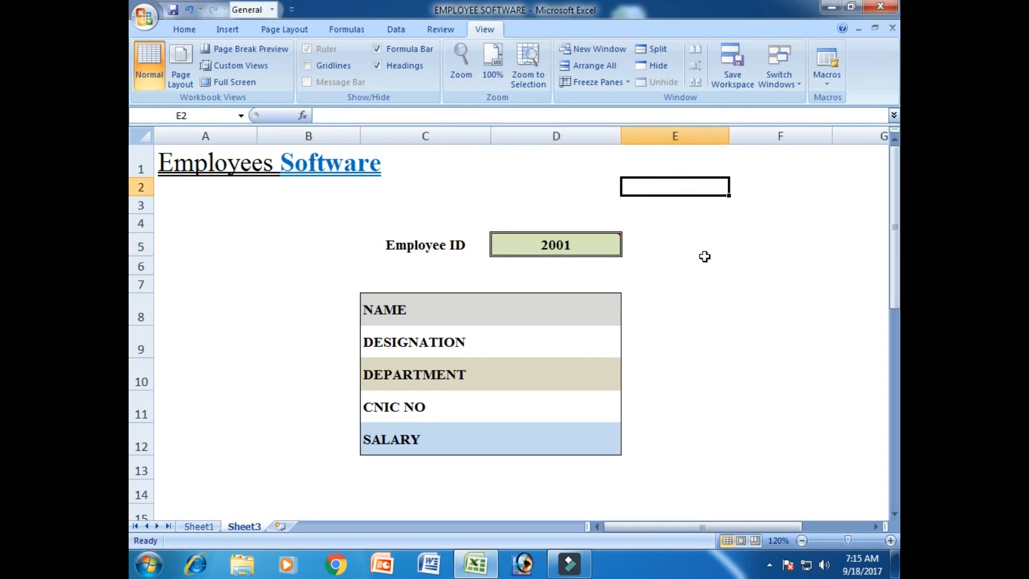
Examine the employee data table starting at row 32, going through its column headers from S.NO. to SALARY.
scroll(745, 320, "down", 3)
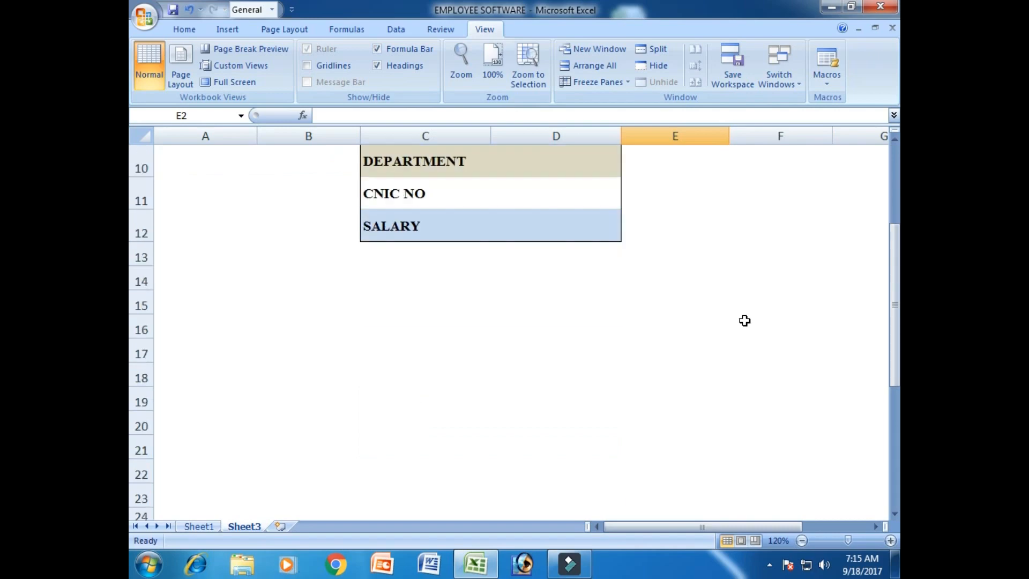
scroll(745, 321, "down", 5)
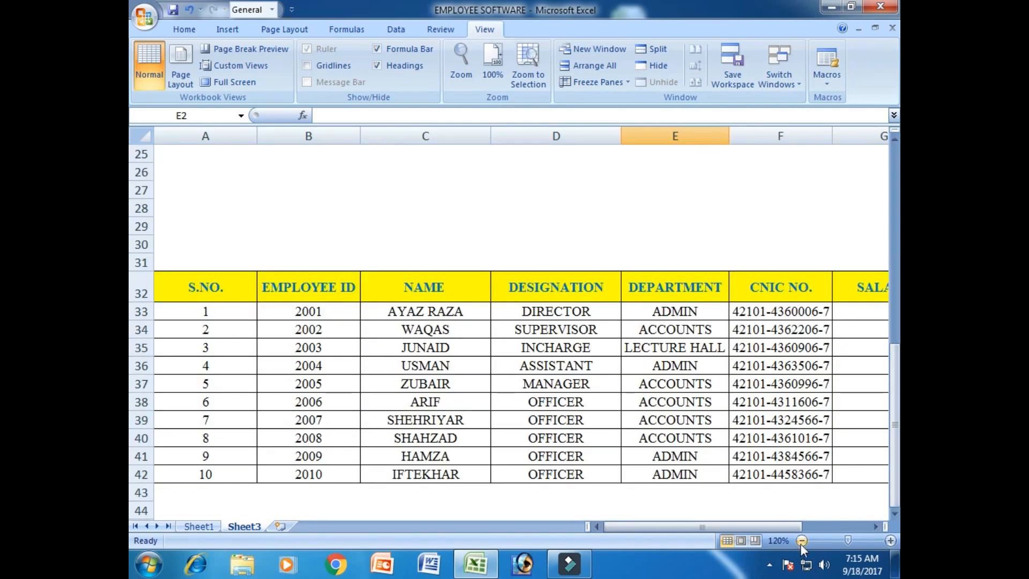
left_click_drag(744, 526, 694, 528)
left_click(202, 289)
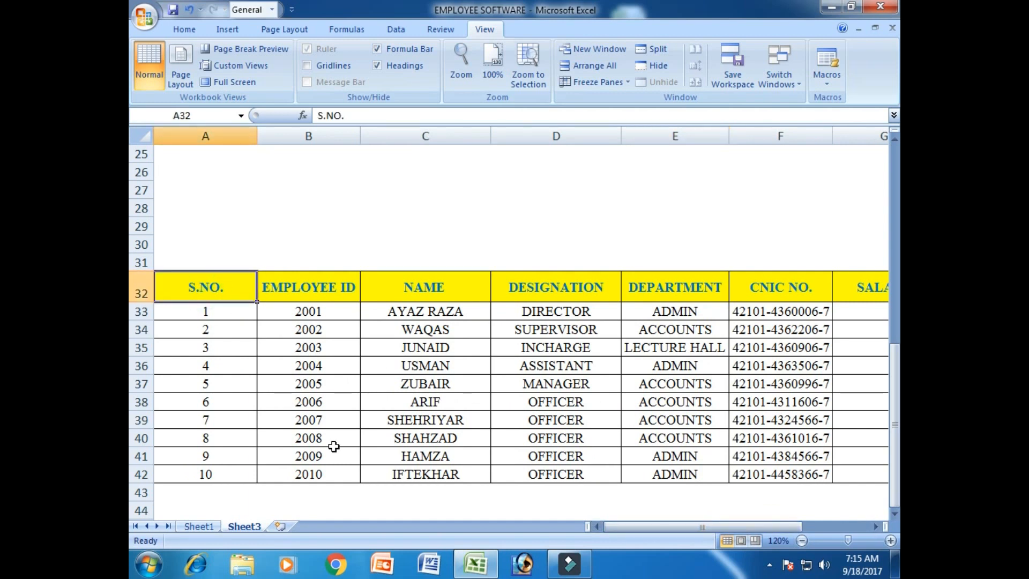
key("Right")
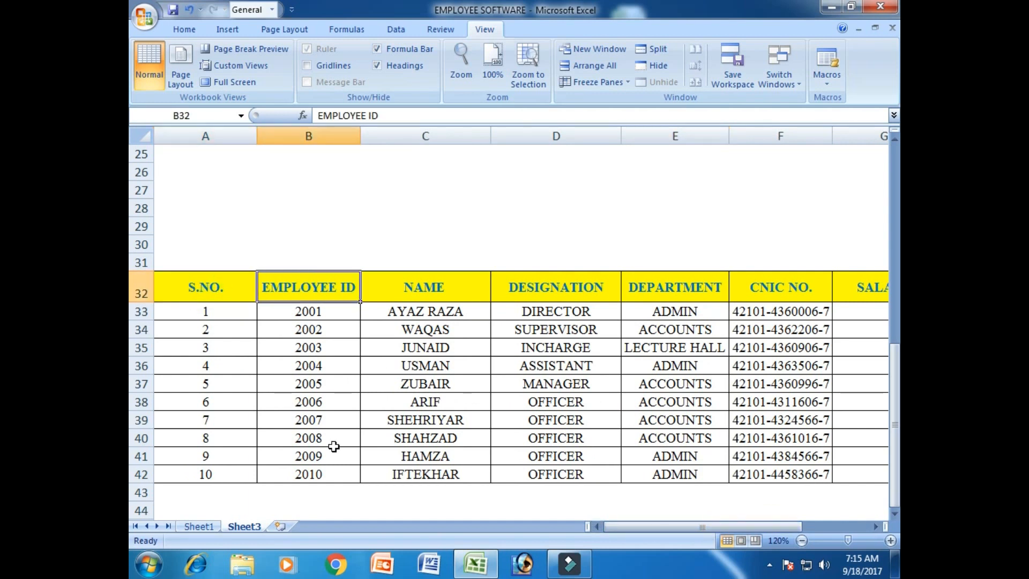
key("Right")
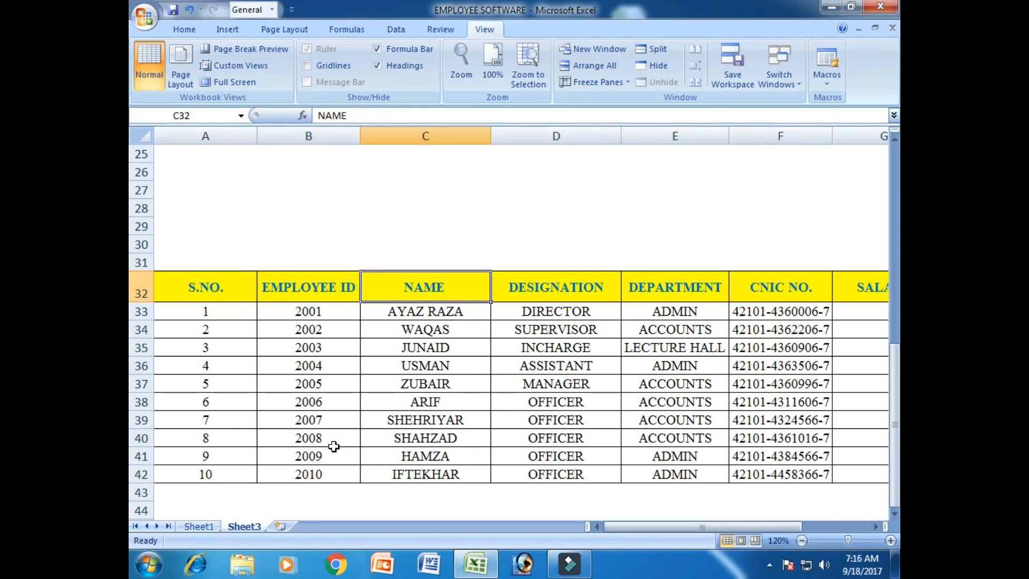
key("Right")
key("Right")
key("Right")
key("Right")
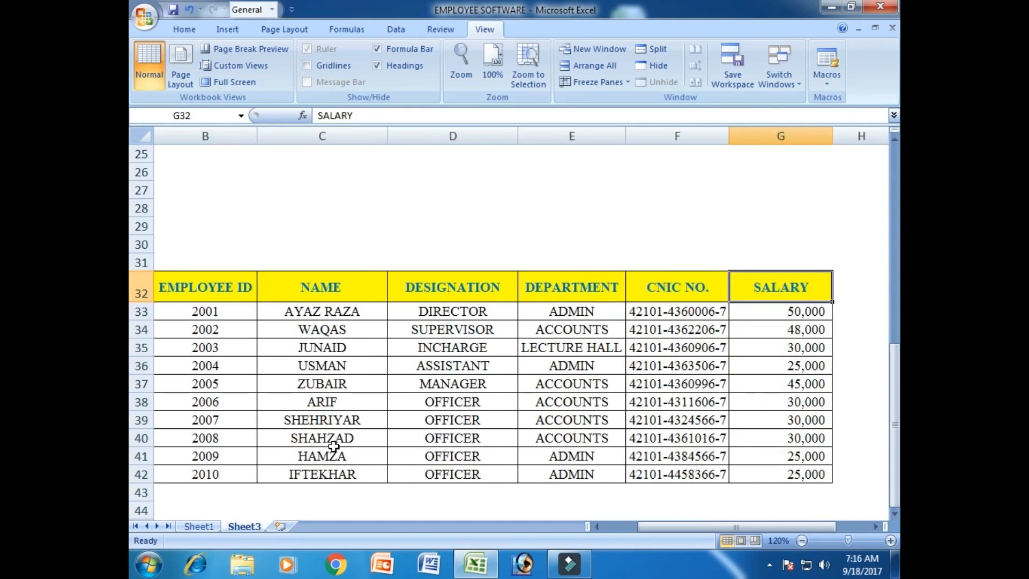
key("Left")
key("Left")
key("Left")
key("Left")
key("Left")
key("Left")
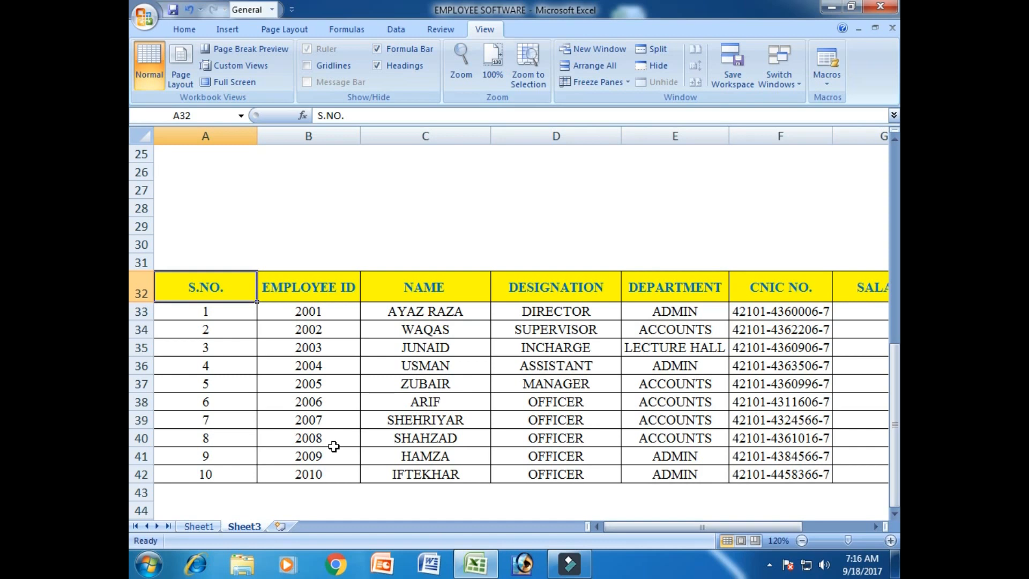
Review the Employee ID cell D5 with its comment and compare the form's fields with the employee data table below.
scroll(316, 453, "up", 8)
left_click(581, 245)
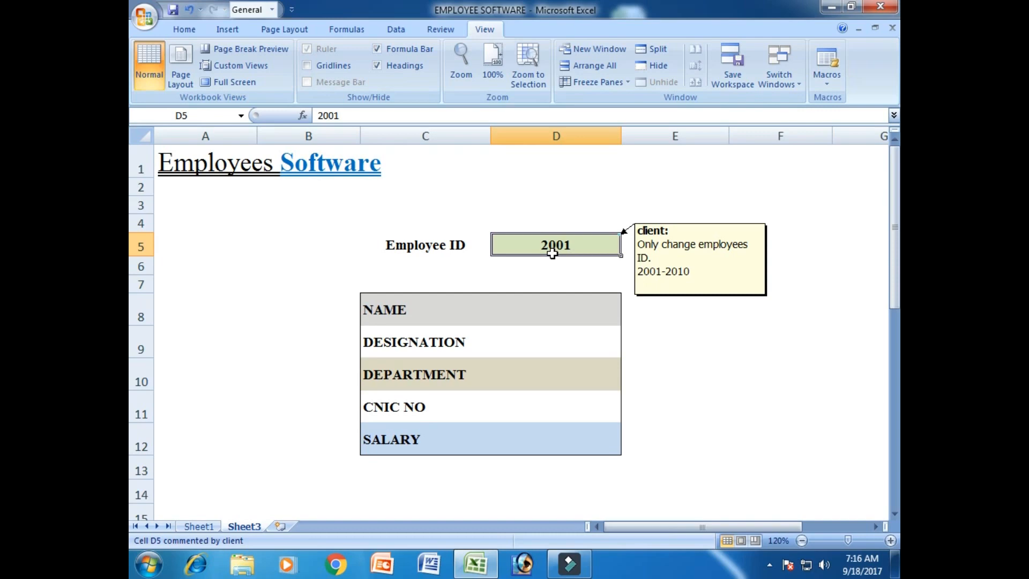
scroll(510, 434, "down", 11)
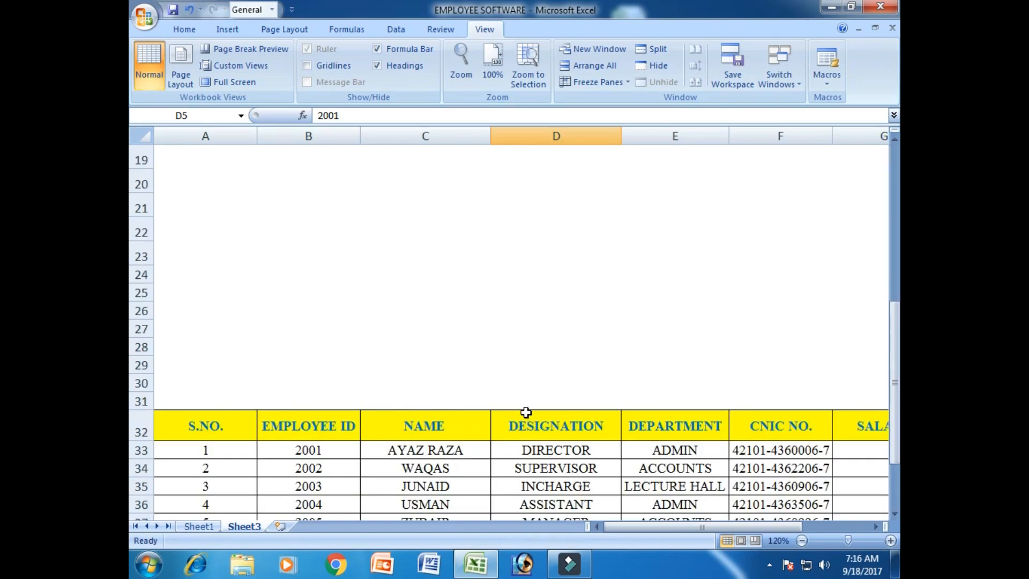
scroll(526, 412, "up", 11)
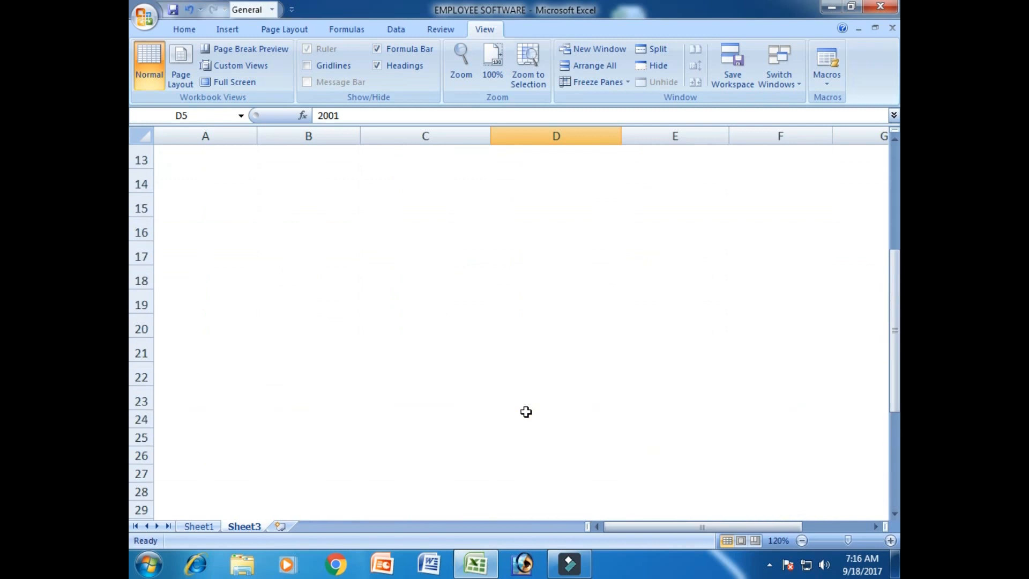
left_click(759, 242)
left_click(593, 252)
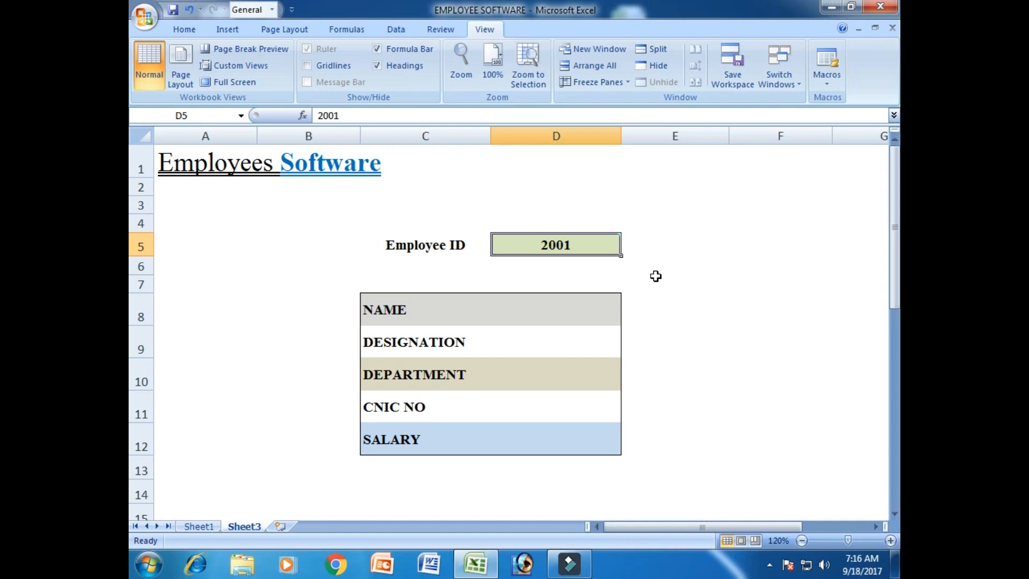
left_click(708, 271)
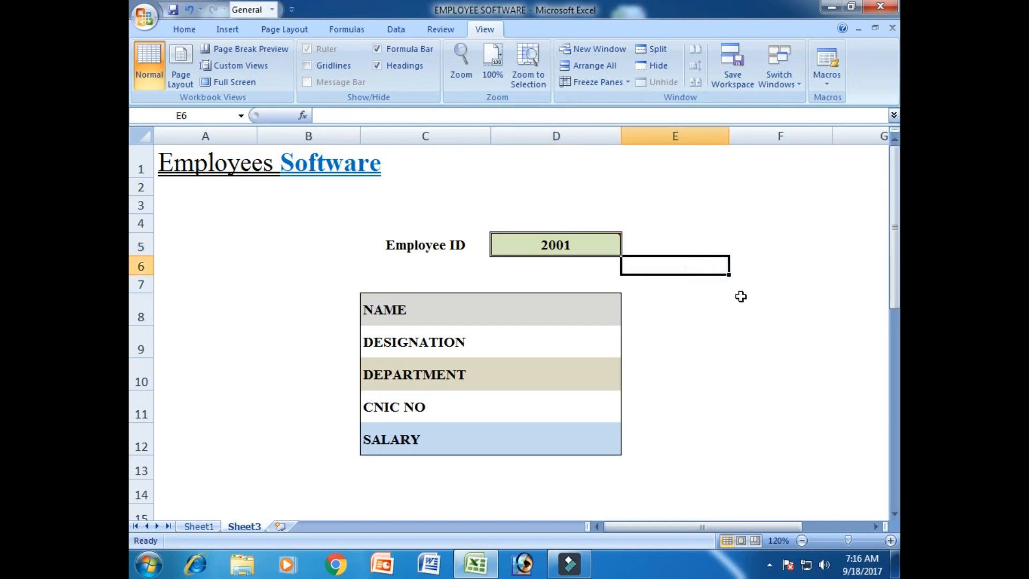
scroll(719, 300, "down", 10)
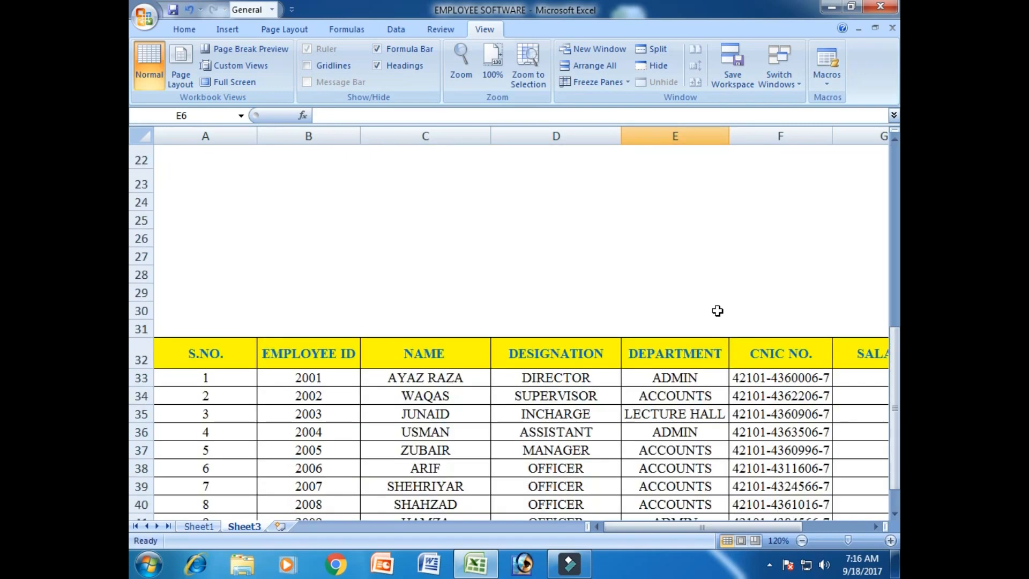
scroll(592, 289, "up", 10)
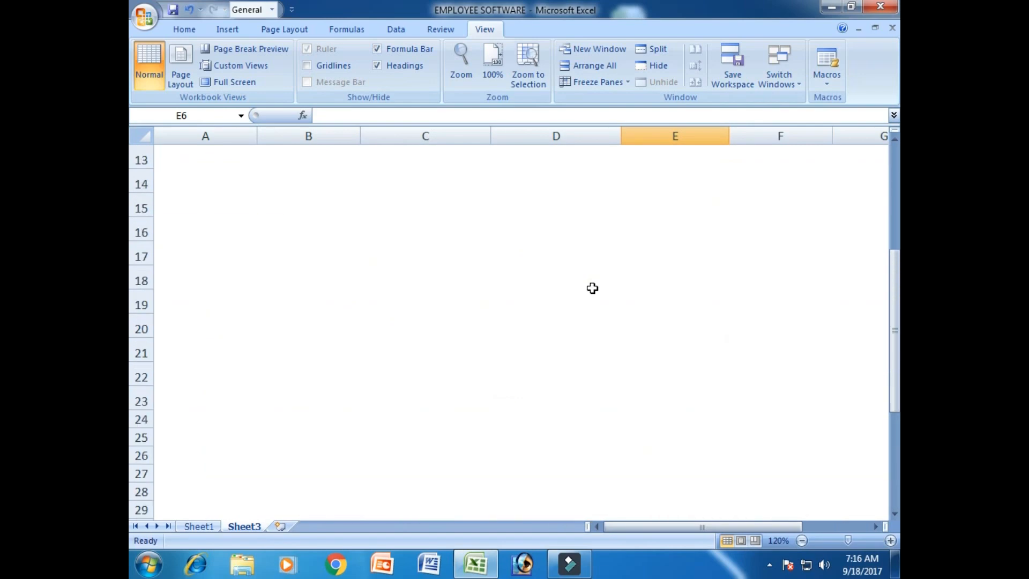
left_click(763, 384)
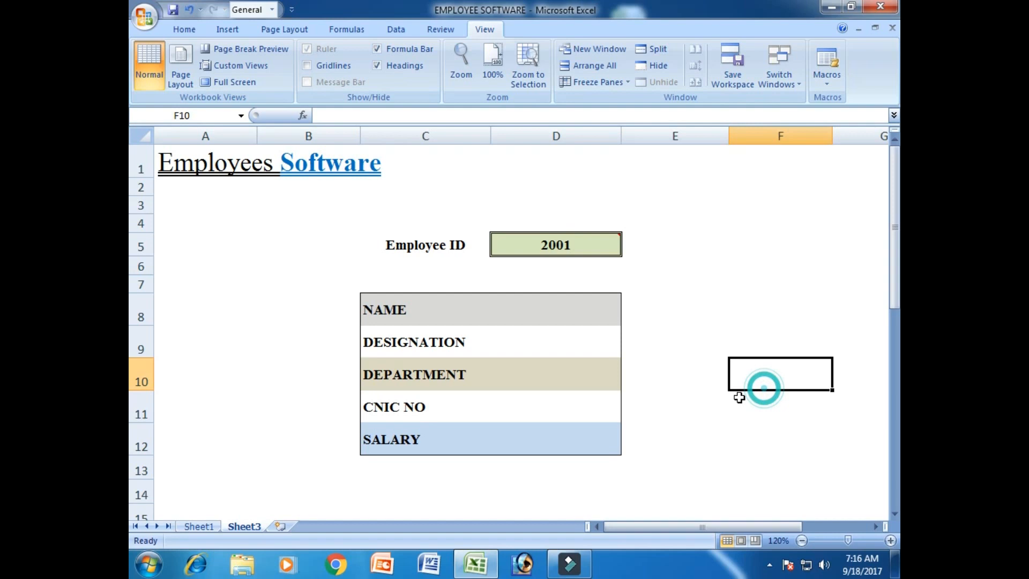
Start a VLOOKUP formula in cell D8 beside NAME, using the Employee ID cell D5 as the lookup value.
left_click(580, 301)
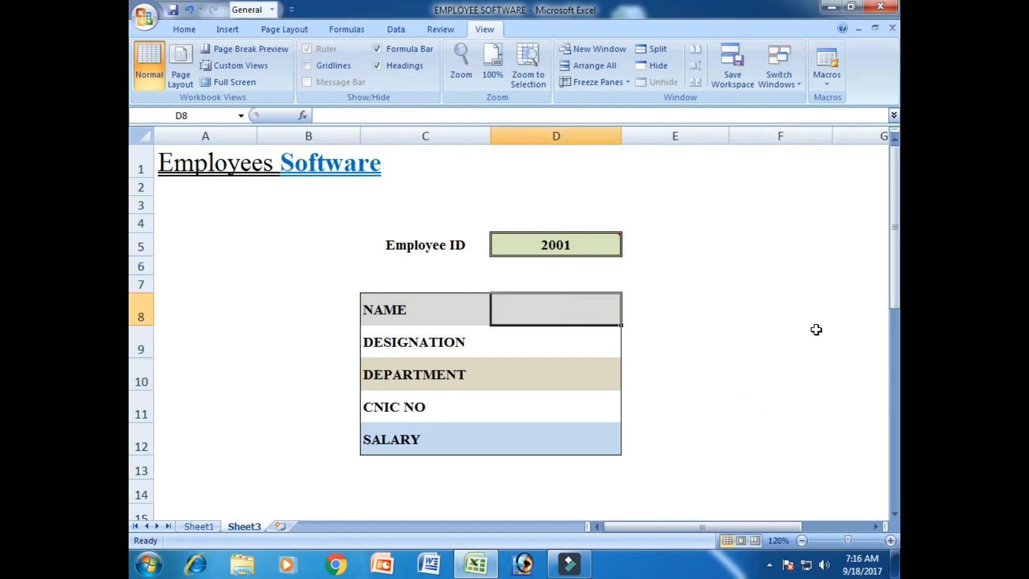
type("=")
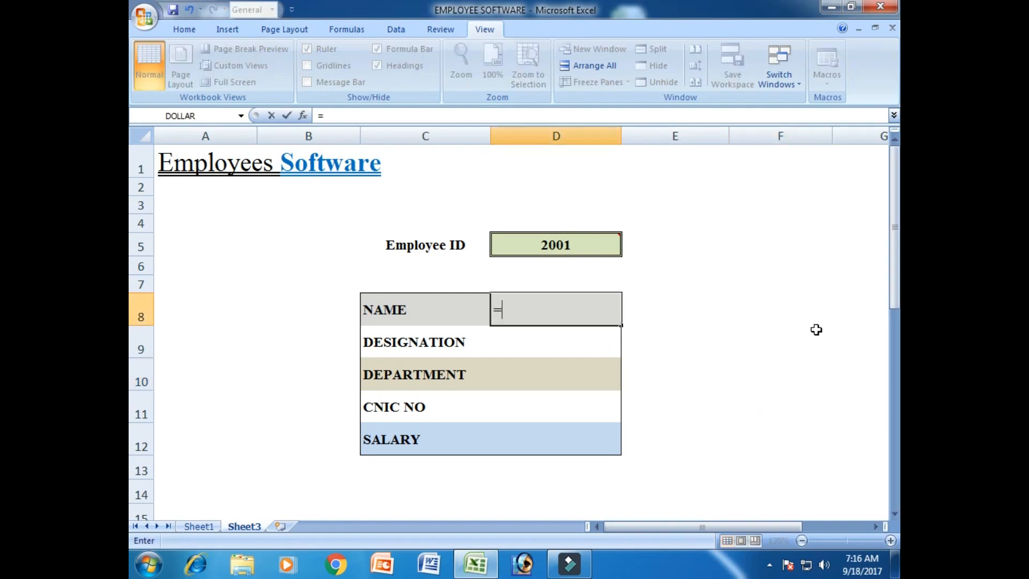
type("vlo")
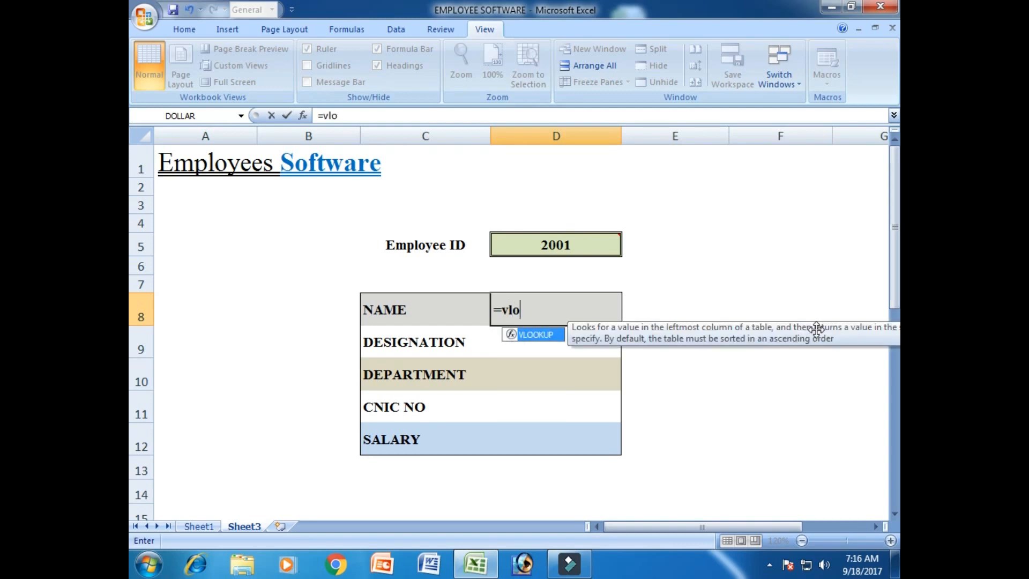
key("Tab")
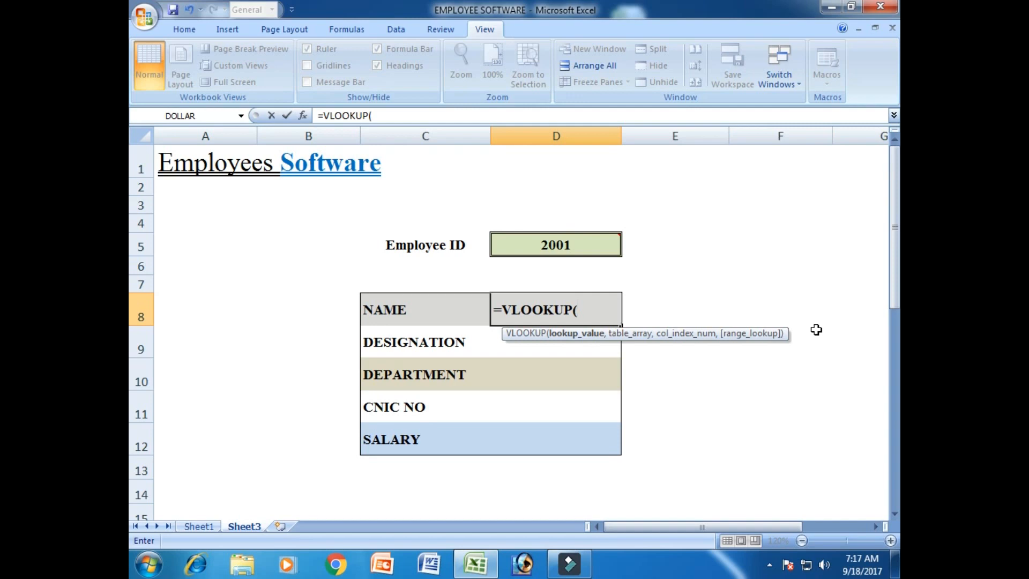
key("Up")
key("Up")
key("Up")
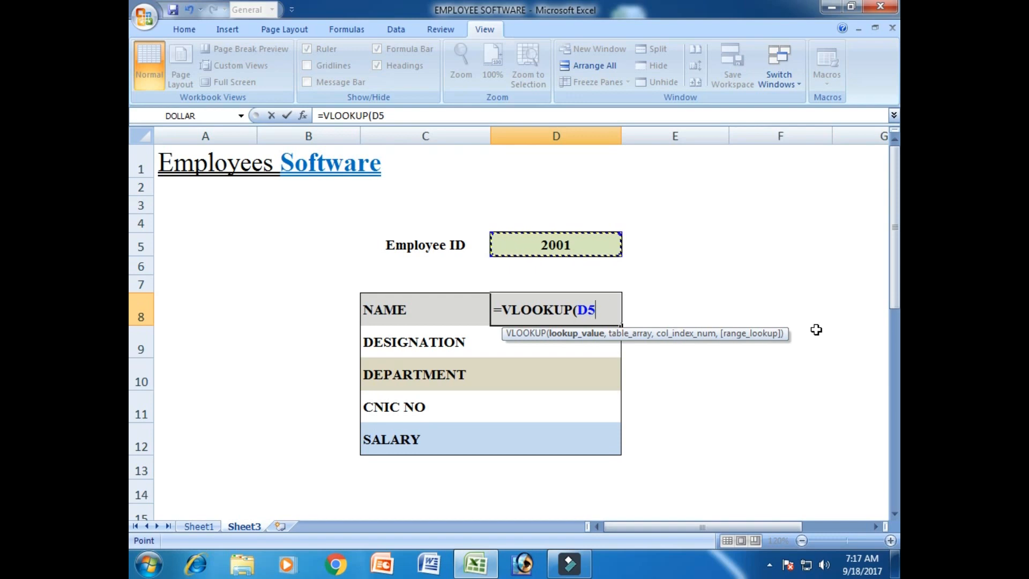
type(",")
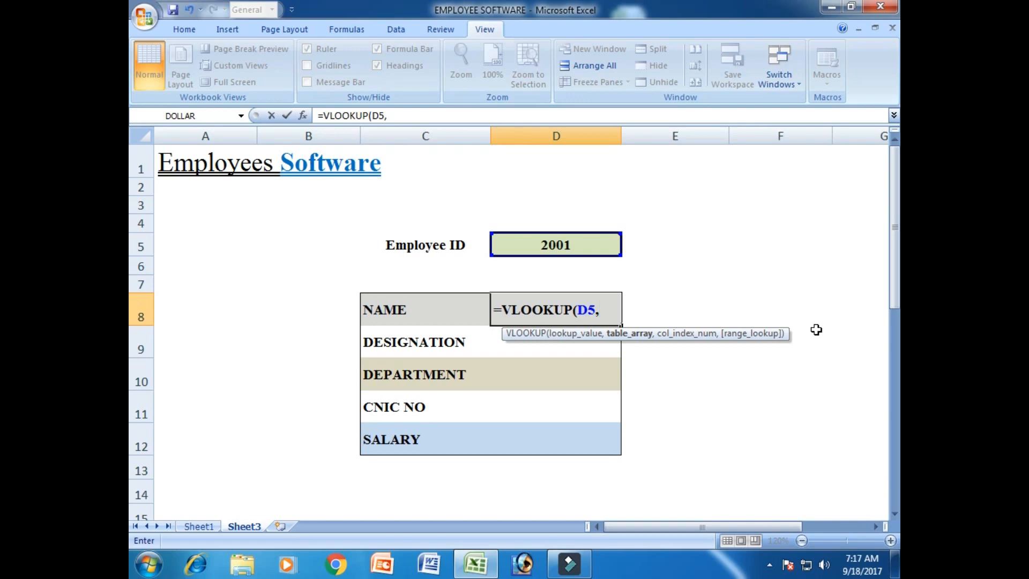
Set the table array of the NAME lookup to the employee data range B33:G42.
key("Down")
key("Down")
key("Down")
key("Down")
key("Down")
key("Down")
key("Down")
key("Down")
key("Down")
key("Down")
key("Down")
key("Down")
key("Down")
key("Down")
key("Down")
key("Down")
key("Down")
key("Down")
key("Down")
key("Down")
key("Down")
key("Down")
key("Up")
key("Up")
key("Up")
key("Up")
key("Up")
key("Up")
key("Up")
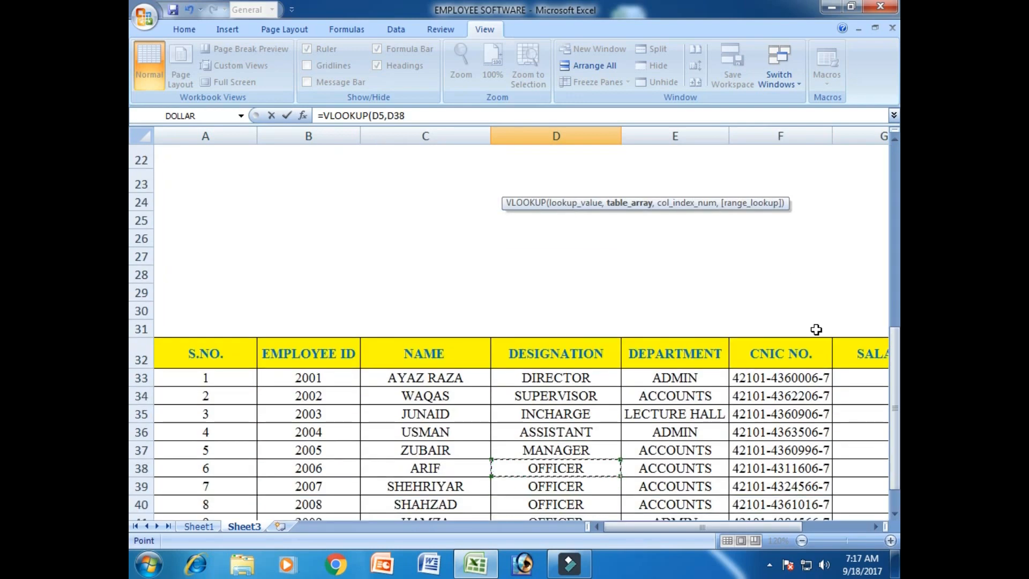
key("Left")
key("Left")
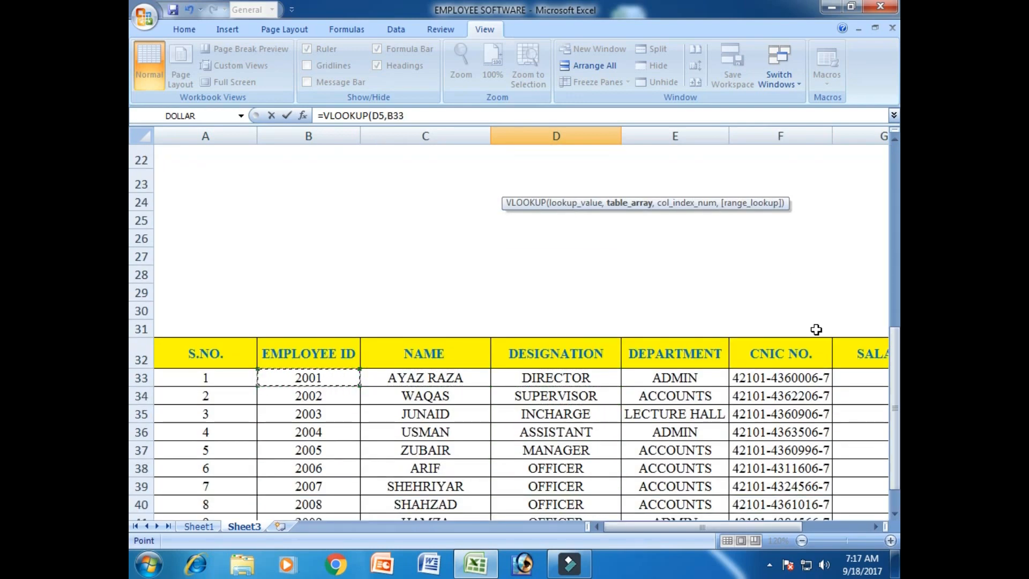
key("shift+Right")
key("shift+Right")
key("shift+Right")
key("shift+Right")
key("shift+Right")
key("shift+Right")
key("shift+Left")
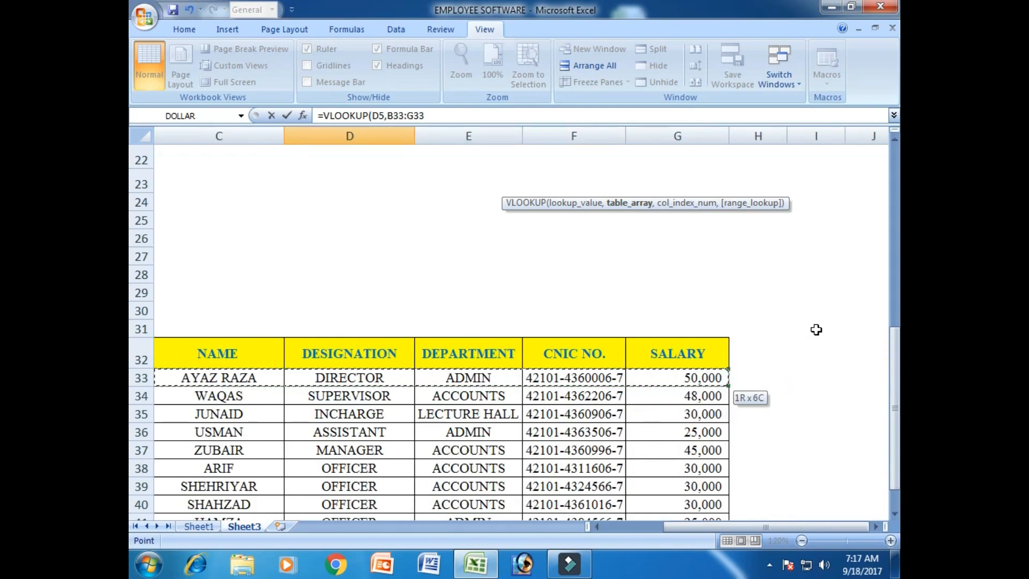
key("shift+Down")
key("shift+Down")
key("shift+Down")
key("shift+Down")
key("shift+Down")
key("shift+Down")
key("shift+Down")
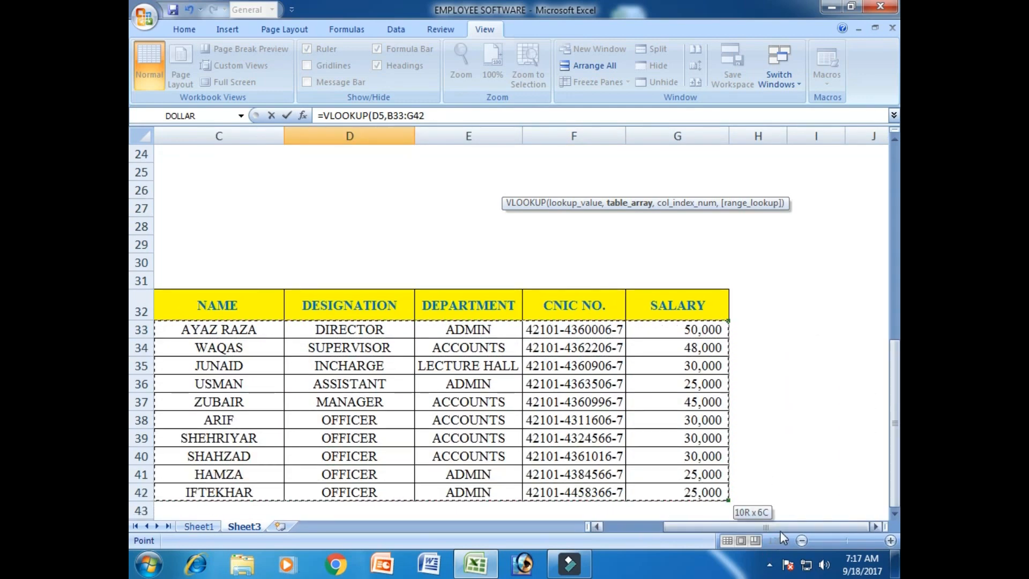
left_click_drag(780, 531, 718, 527)
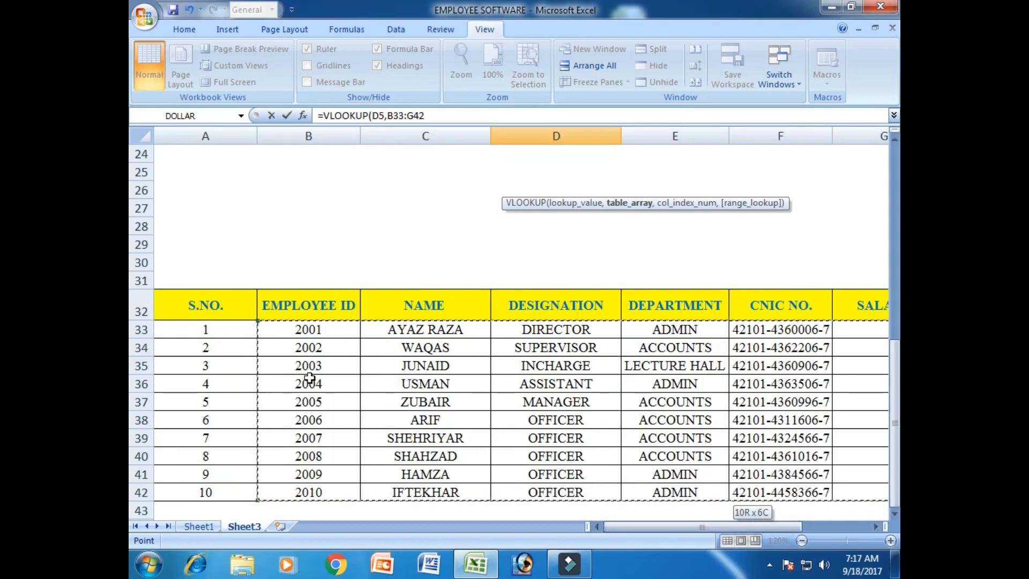
scroll(450, 340, "up", 8)
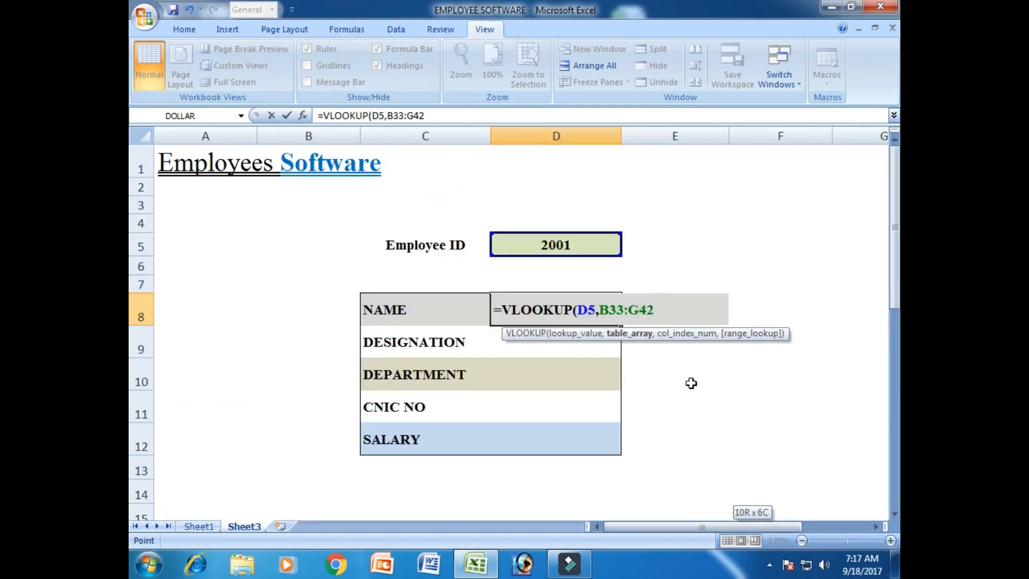
type(",")
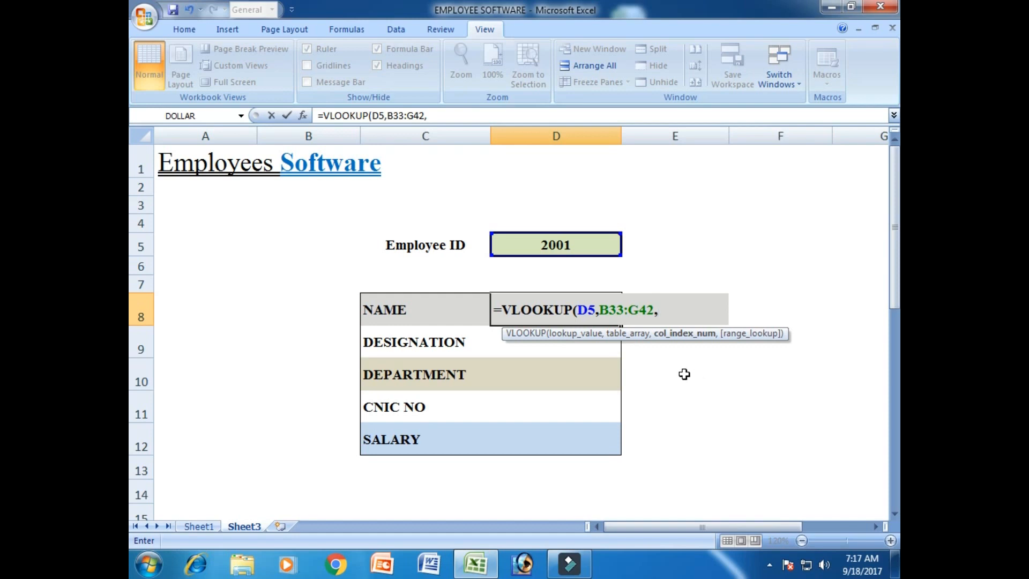
Complete the NAME lookup with column index 2 and FALSE for an exact match, and enter the formula.
scroll(412, 321, "down", 5)
scroll(429, 328, "down", 2)
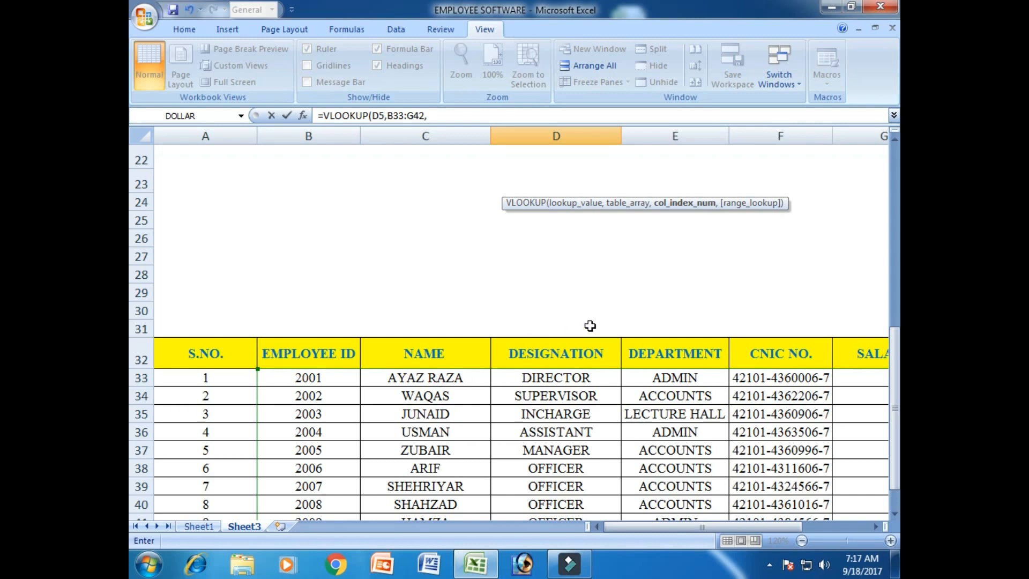
scroll(590, 325, "up", 7)
type("2")
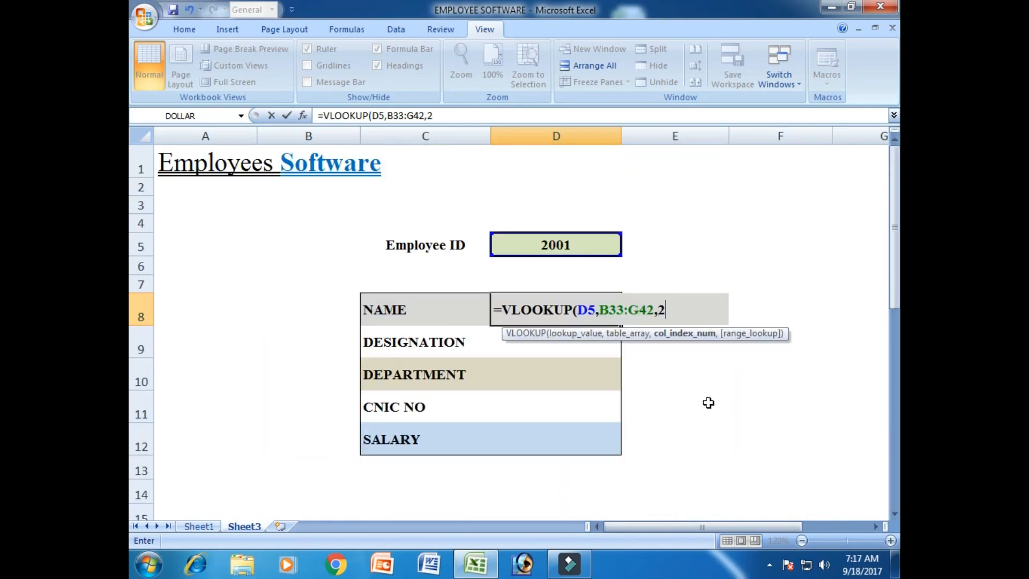
type(",")
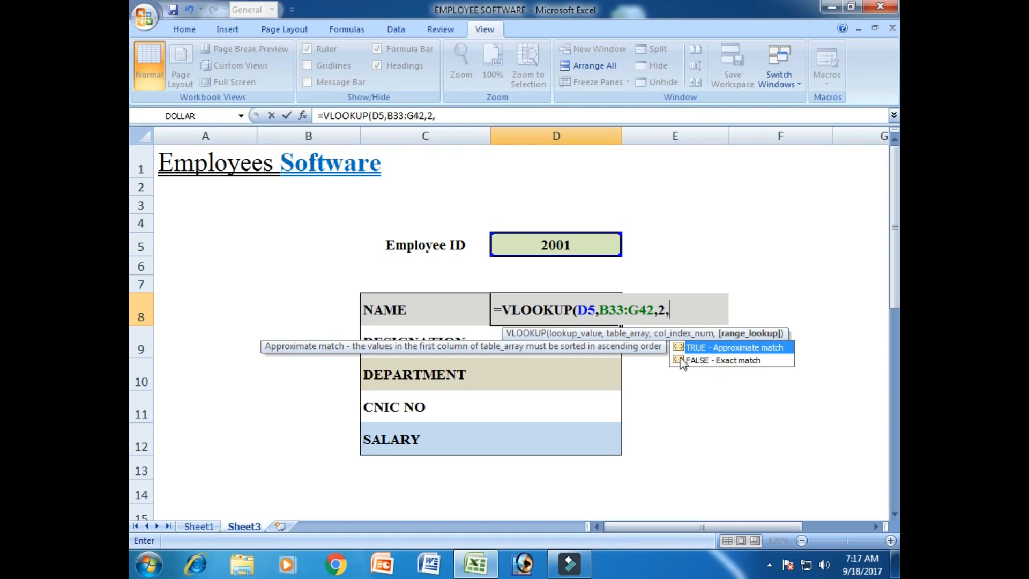
double_click(697, 361)
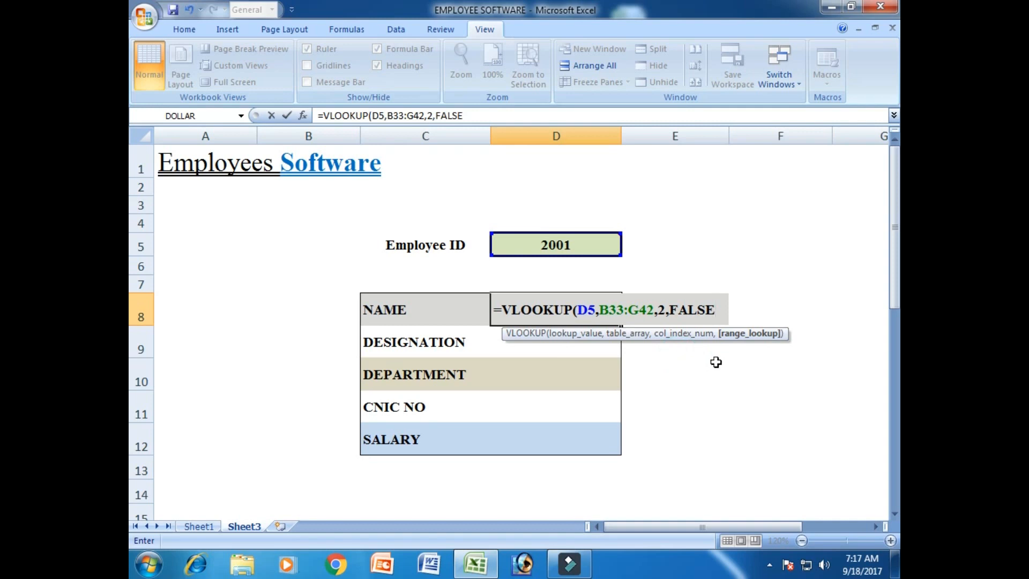
key("Return")
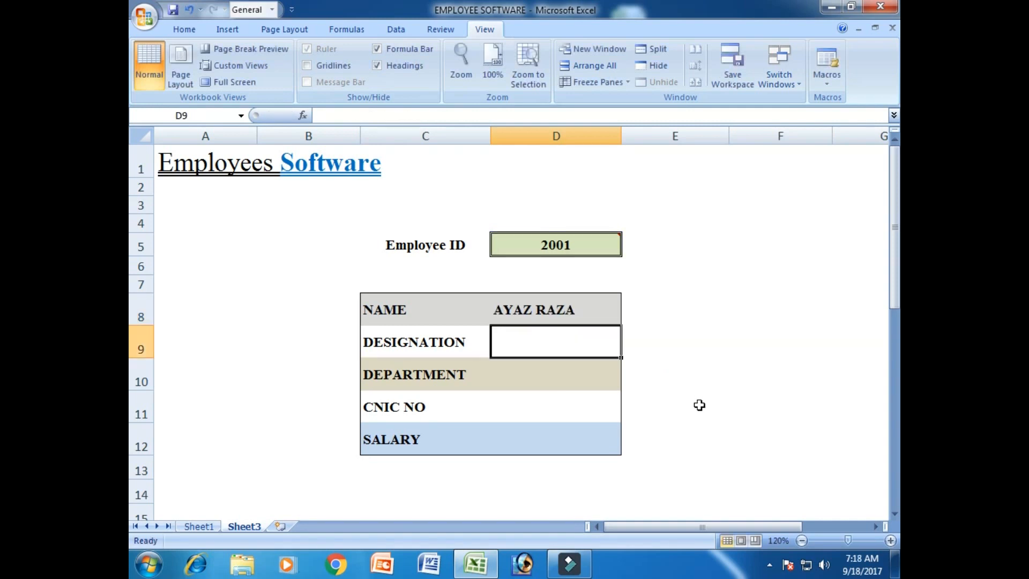
Start a VLOOKUP formula in cell D9 beside DESIGNATION with the Employee ID cell D5 as the lookup value.
scroll(638, 340, "down", 7)
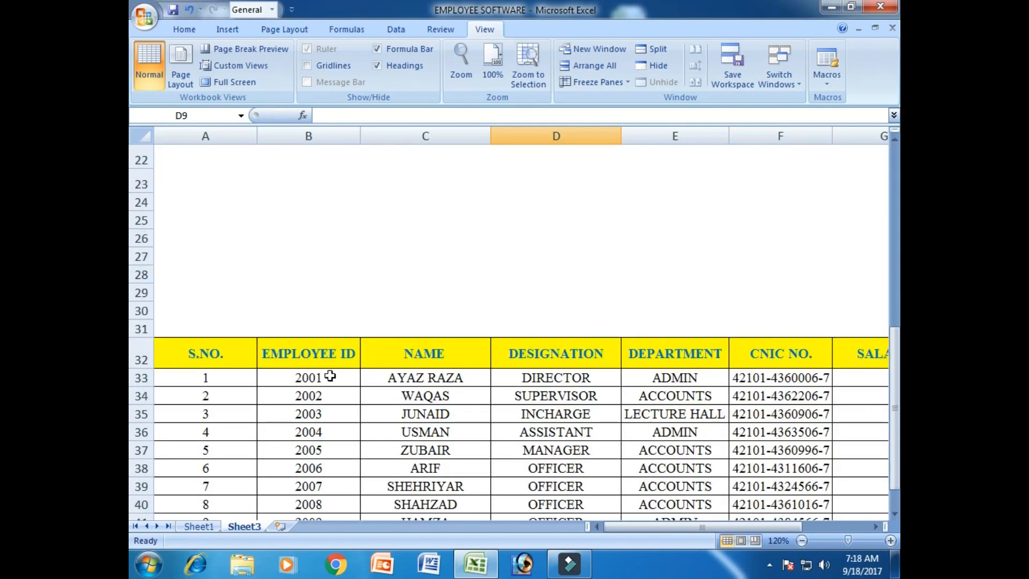
scroll(523, 356, "up", 7)
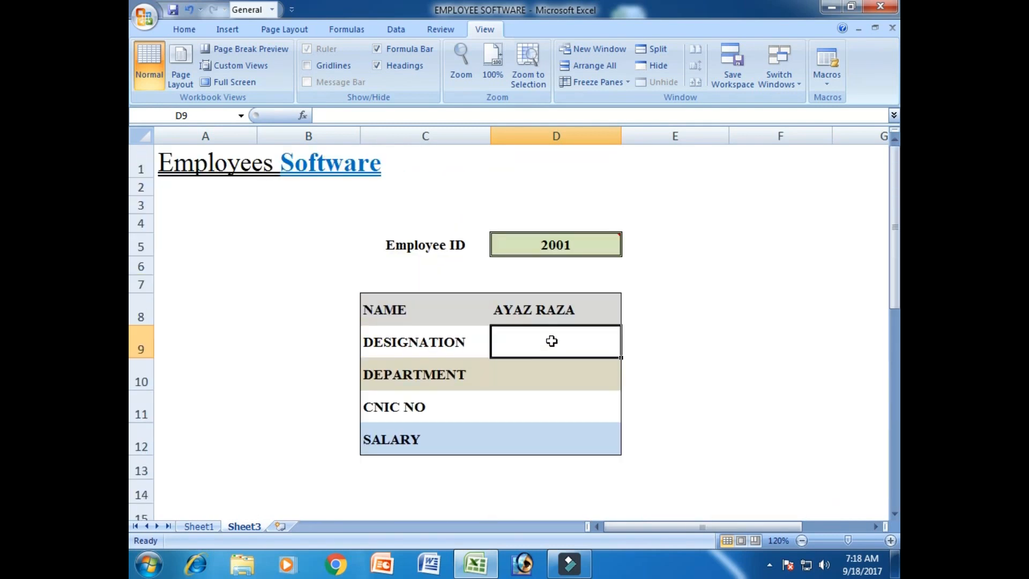
type("=")
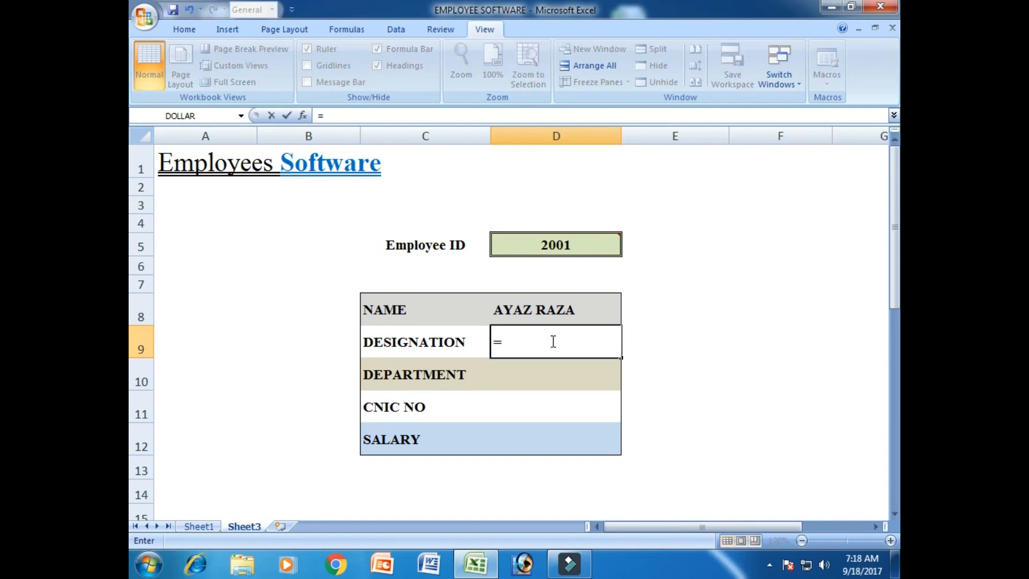
type("vlo")
key("Tab")
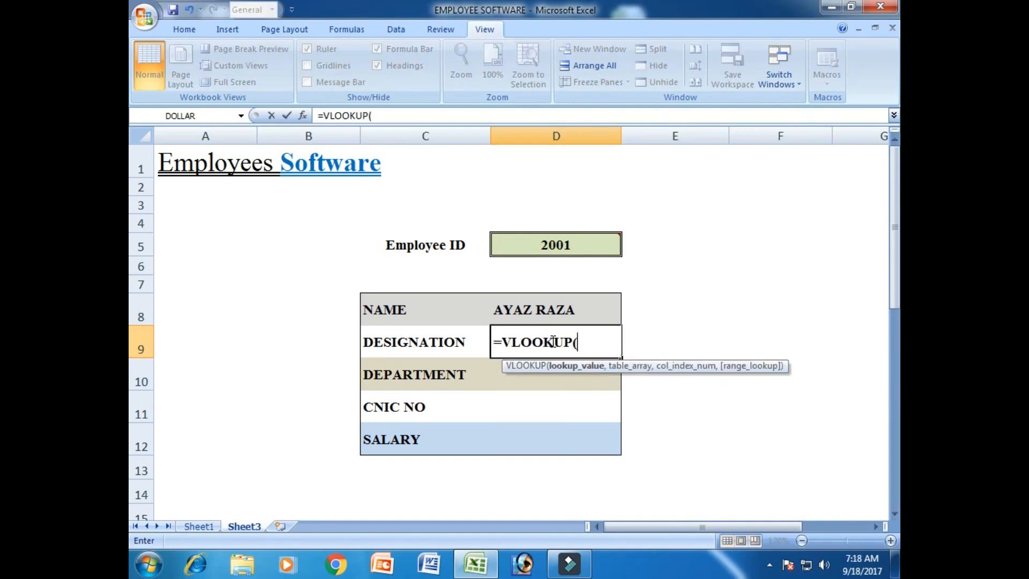
key("Up")
key("Up")
key("Up")
key("Up")
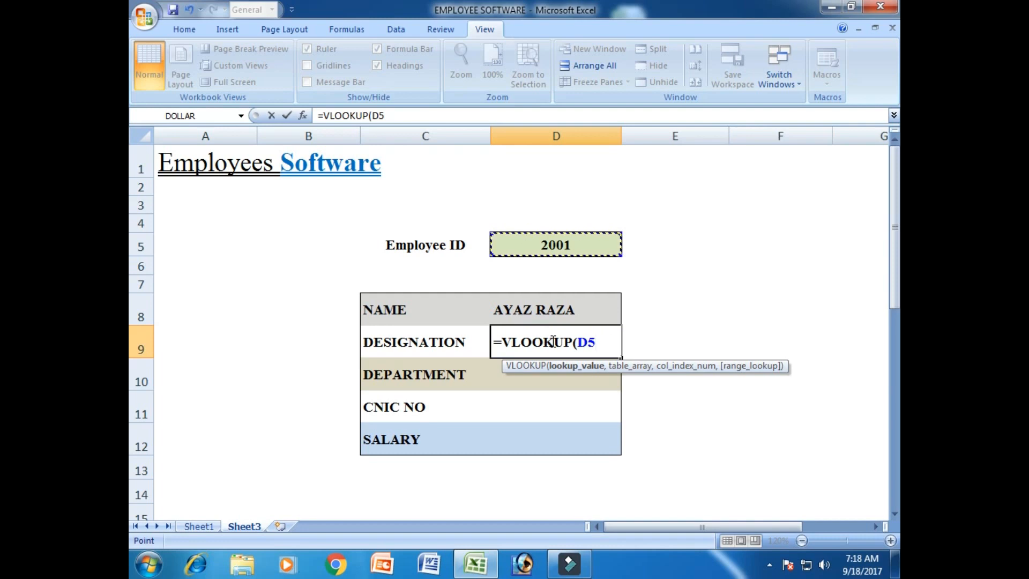
type(",")
Set the table array of the DESIGNATION lookup to the employee data range B33:G42.
key("Down")
key("Down")
key("Down")
key("Down")
key("Down")
key("Down")
key("Down")
key("Down")
key("Down")
key("Down")
key("Down")
key("Down")
key("Down")
key("Down")
key("Down")
key("Down")
key("Down")
key("Down")
key("Down")
key("Down")
key("Down")
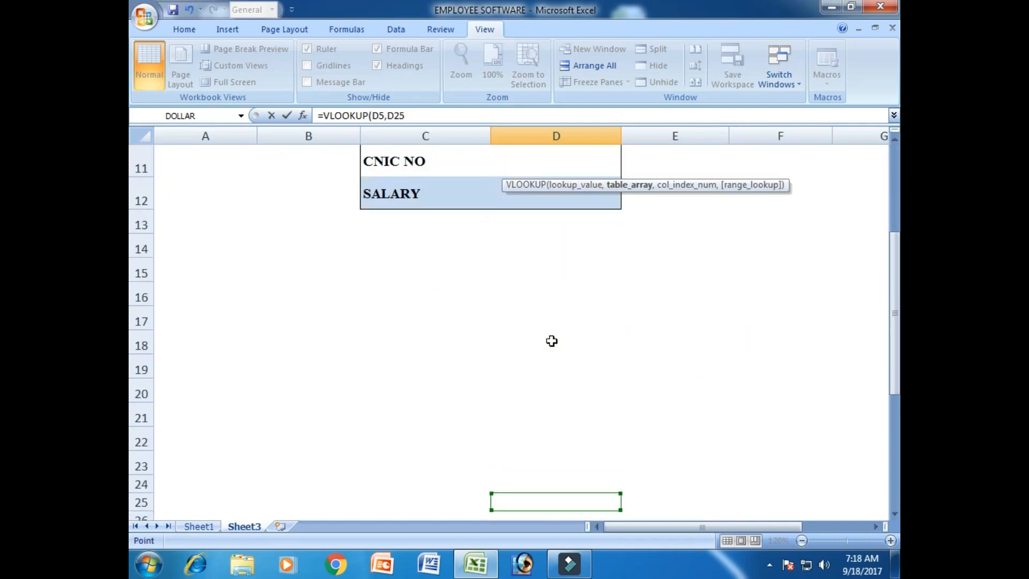
key("Left")
key("Left")
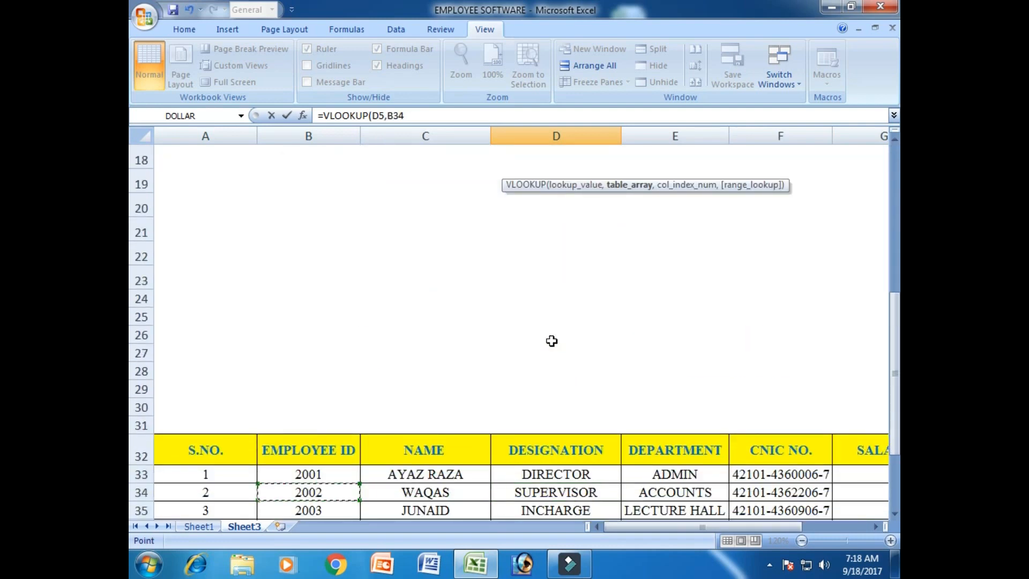
key("Up")
key("shift+Right")
key("shift+Right")
key("shift+Right")
key("shift+Right")
key("shift+Right")
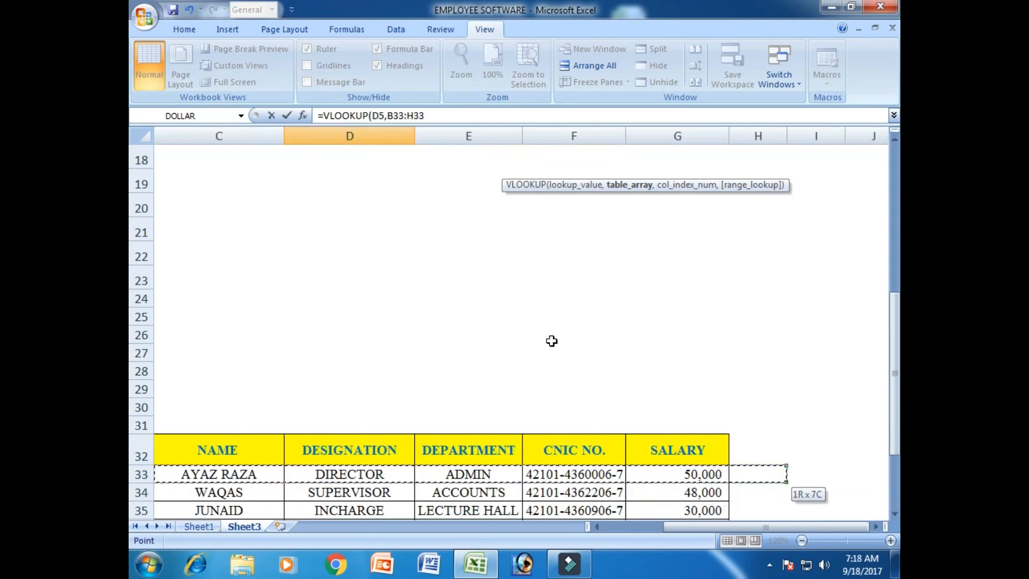
key("shift+Down")
key("shift+Down")
key("shift+Down")
key("shift+Down")
key("shift+Down")
key("shift+Down")
key("shift+Down")
key("shift+Down")
key("shift+Down")
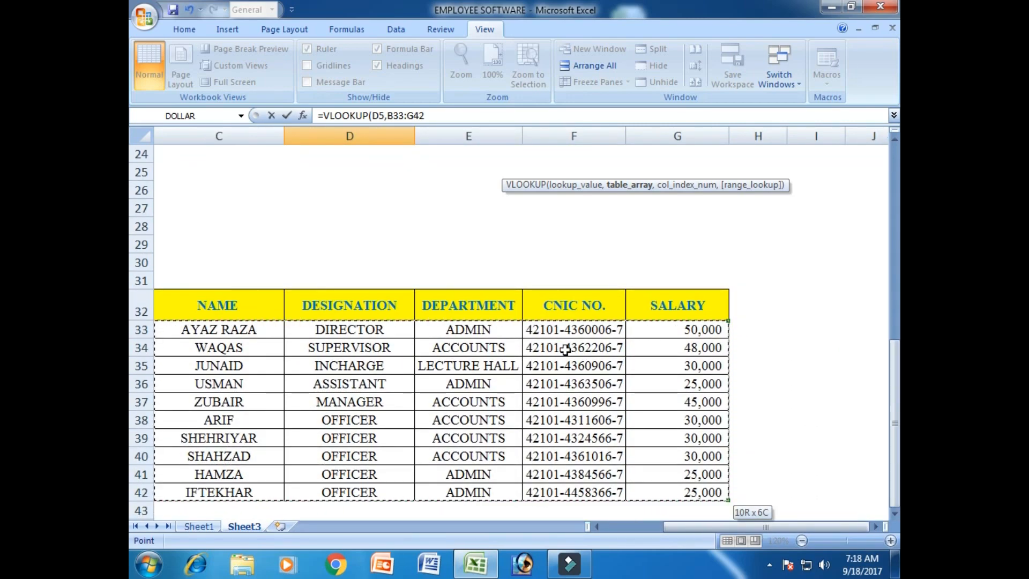
scroll(557, 347, "up", 7)
type(",")
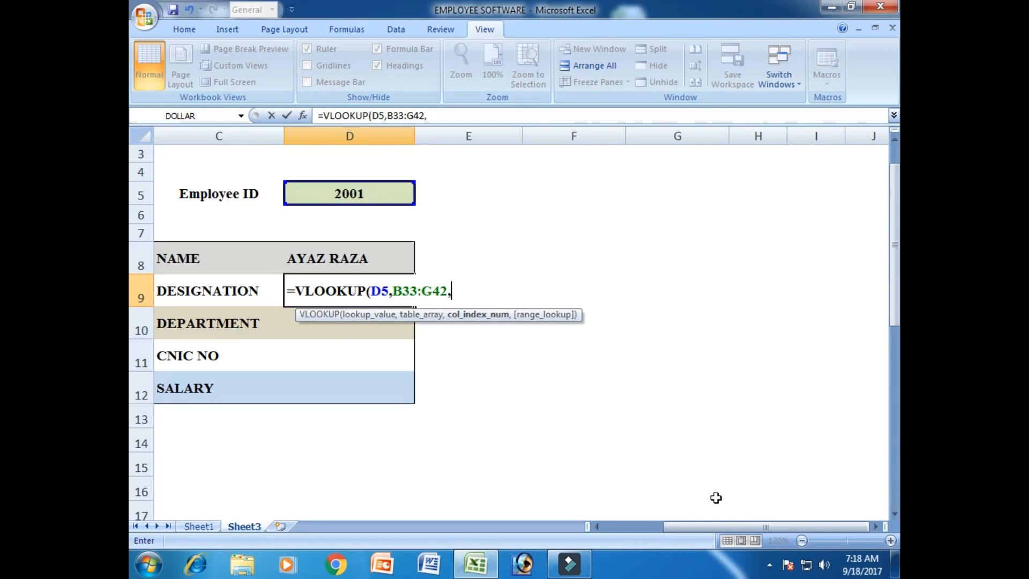
Complete the DESIGNATION lookup with column index 3 and FALSE for an exact match, and enter the formula.
left_click_drag(725, 526, 667, 526)
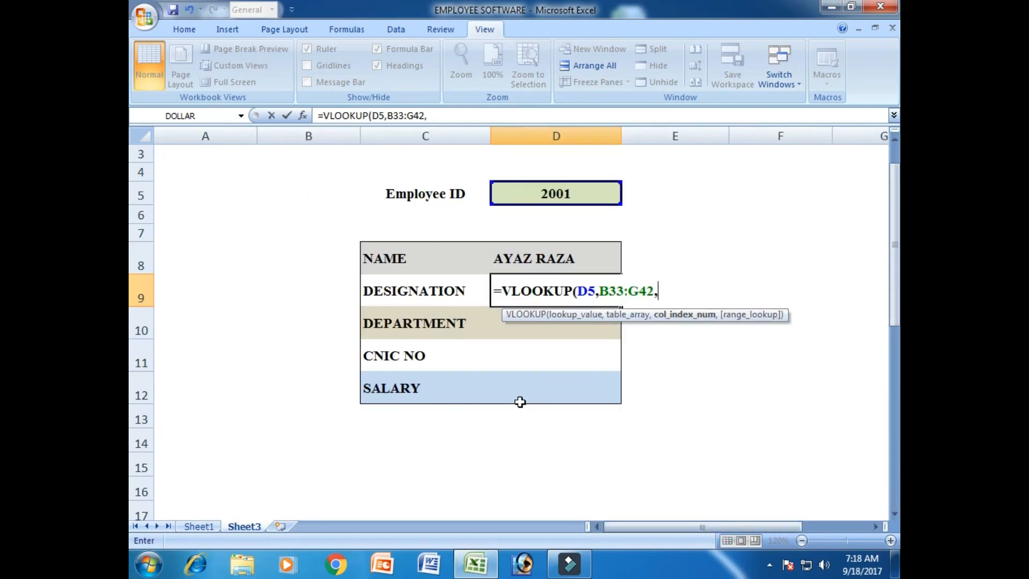
scroll(520, 402, "down", 6)
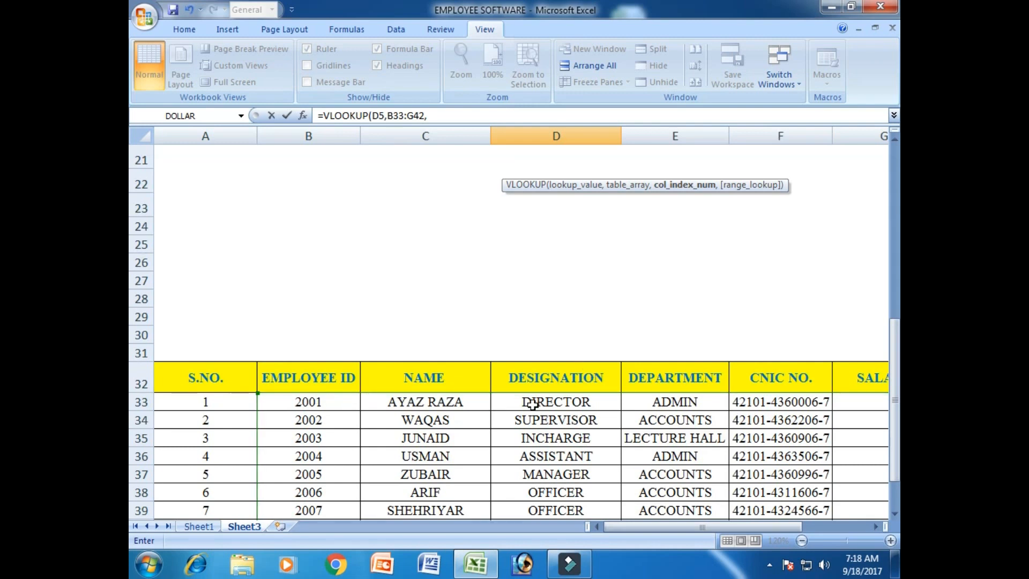
scroll(531, 402, "up", 7)
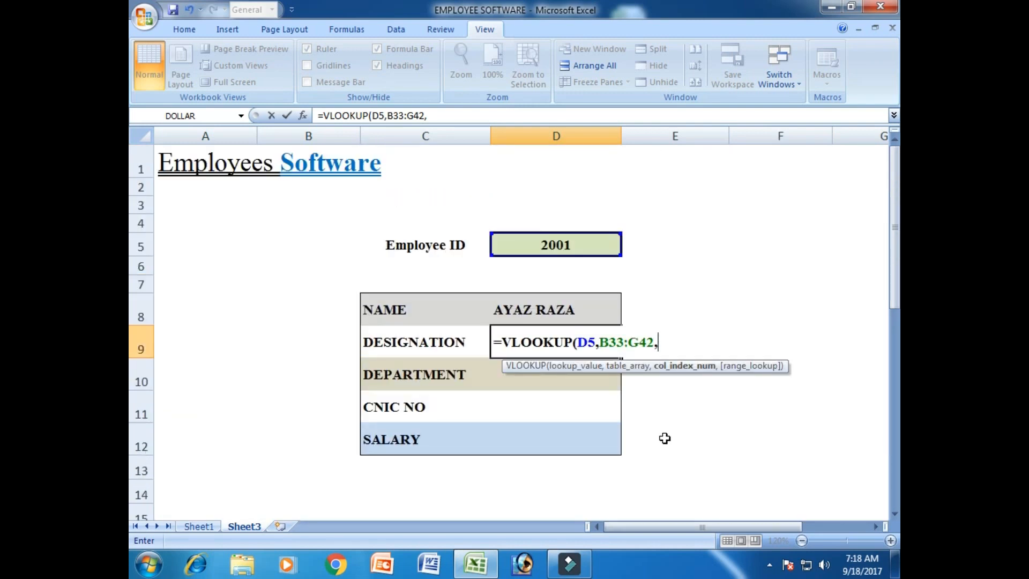
type("3,")
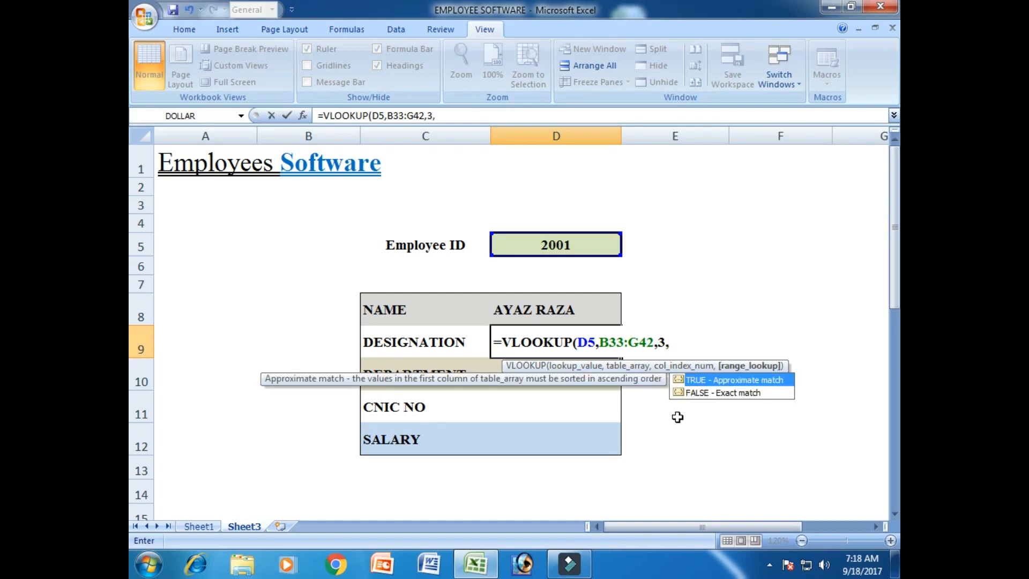
double_click(681, 393)
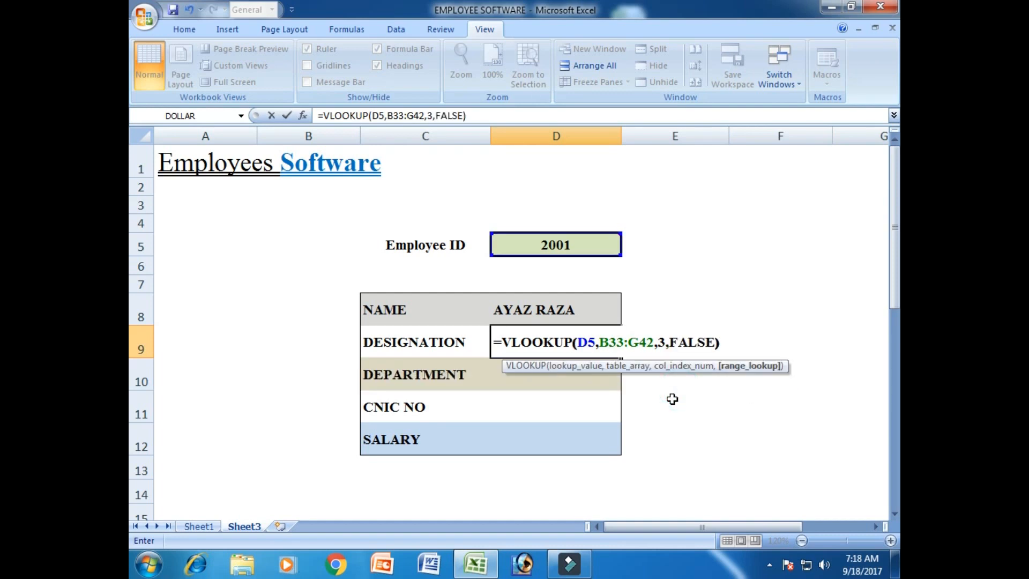
type(")")
key("Return")
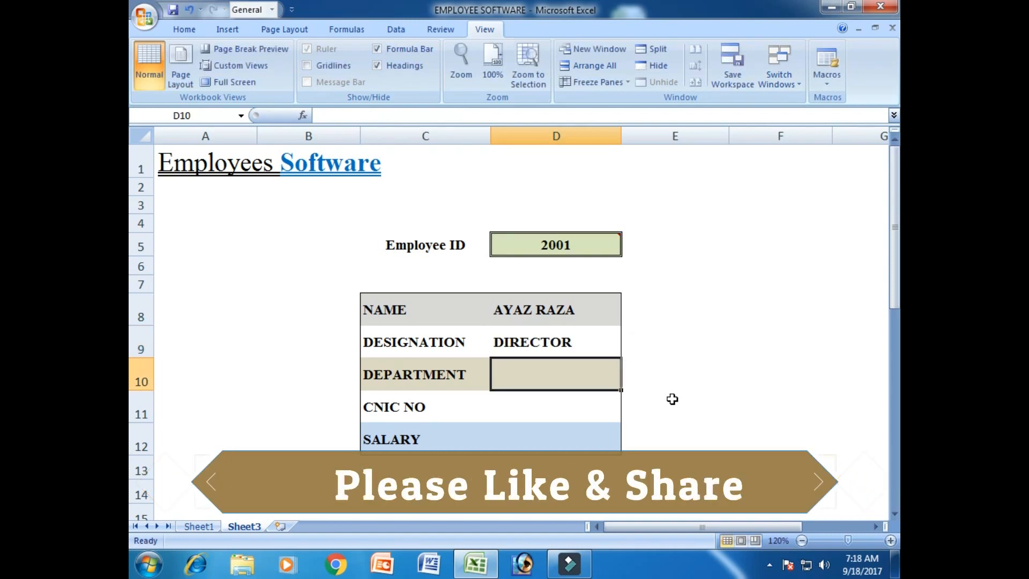
Start a VLOOKUP formula in cell D10 beside DEPARTMENT with the Employee ID cell D5 as the lookup value.
type("=vlo")
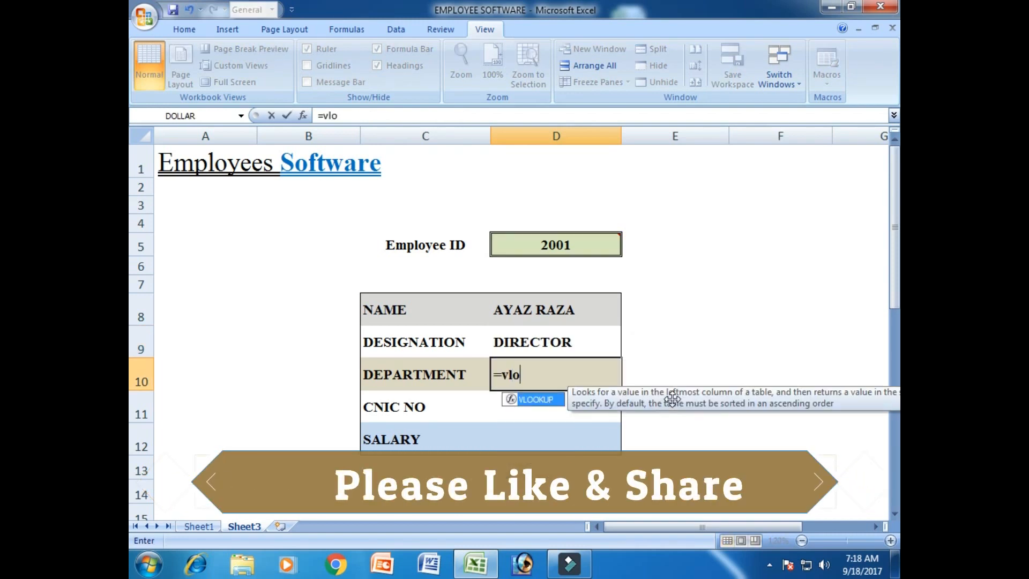
key("Tab")
key("Up")
key("Up")
key("Up")
key("Up")
key("Up")
type(",")
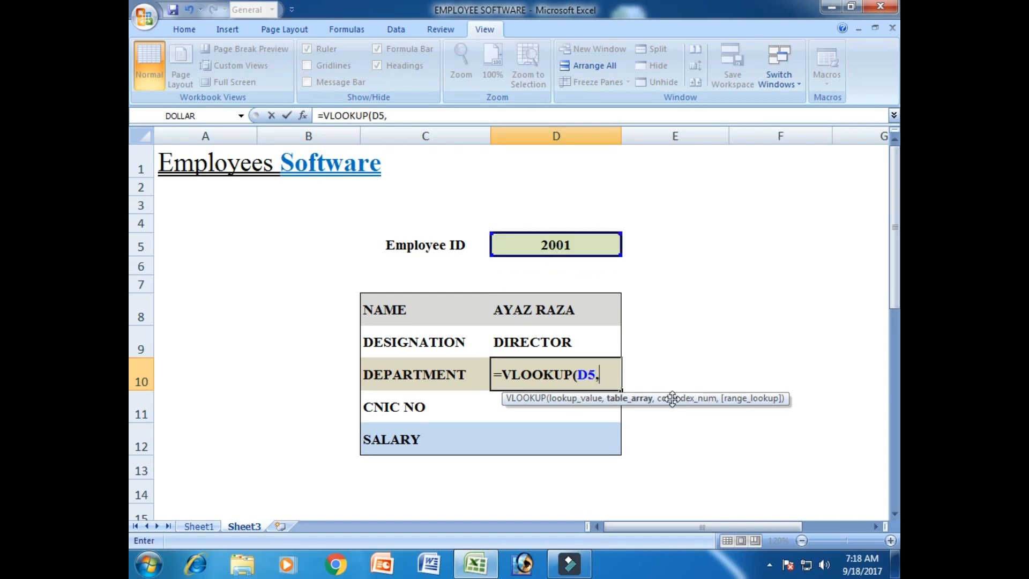
Set the table array of the DEPARTMENT lookup to the employee data range B33:G42.
key("Down")
key("Down")
key("Down")
key("Down")
key("Down")
key("Down")
key("Down")
key("Down")
key("Down")
key("Down")
key("Down")
key("Down")
key("Down")
key("Down")
key("Down")
key("Down")
key("Down")
key("Down")
key("Down")
key("Down")
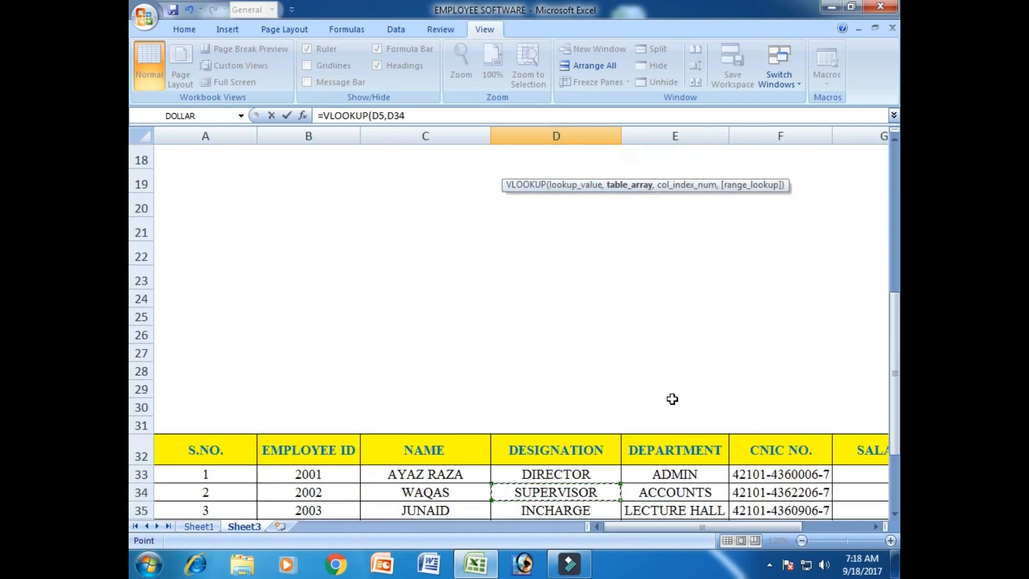
key("Up")
key("Up")
key("Left")
key("Left")
key("shift+Right")
key("shift+Right")
key("shift+Right")
key("shift+Right")
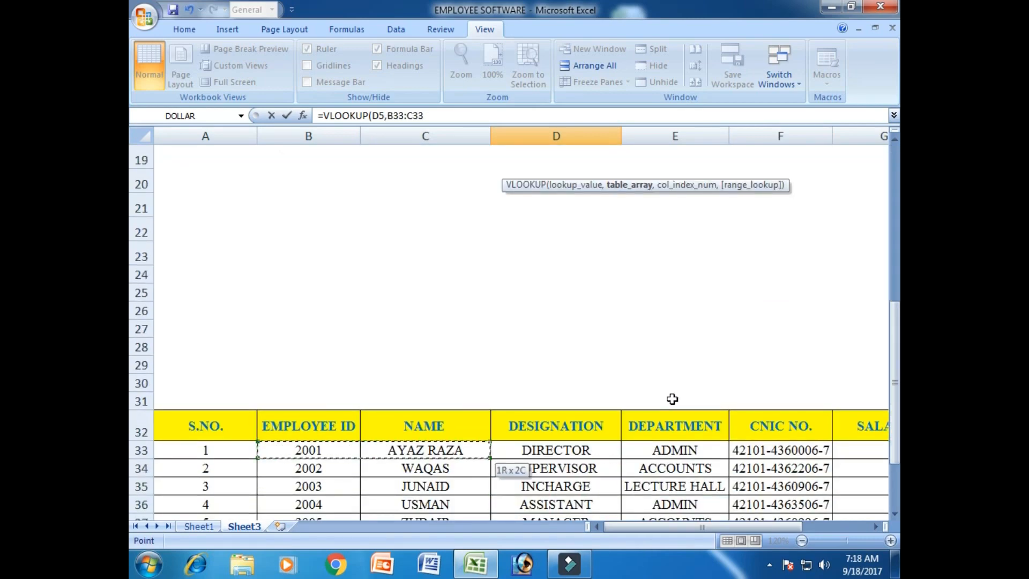
key("shift+Right")
key("shift+Down")
key("shift+Down")
key("shift+Down")
key("shift+Down")
key("shift+Down")
key("shift+Down")
key("shift+Down")
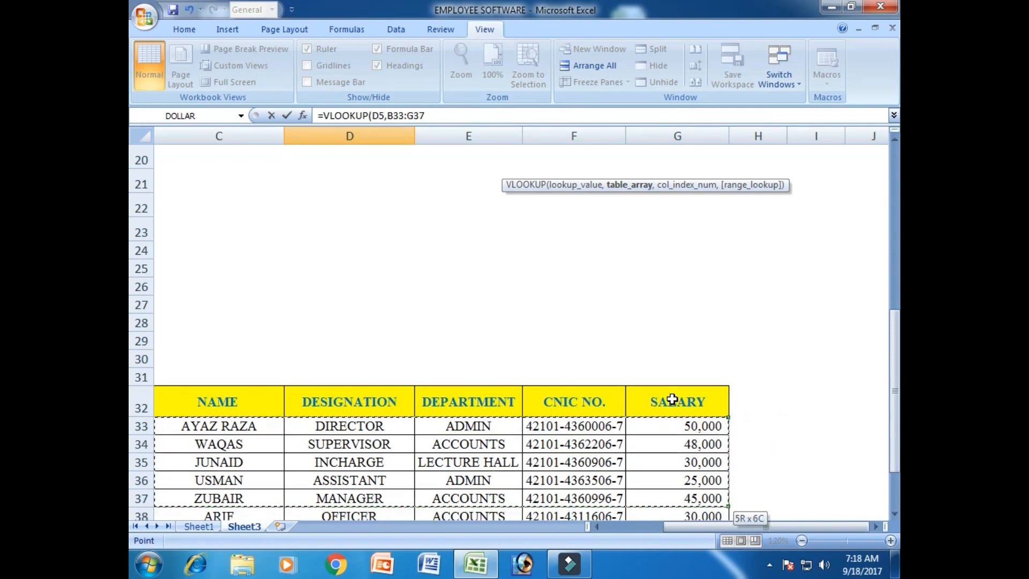
key("shift+Down")
key("shift+Down")
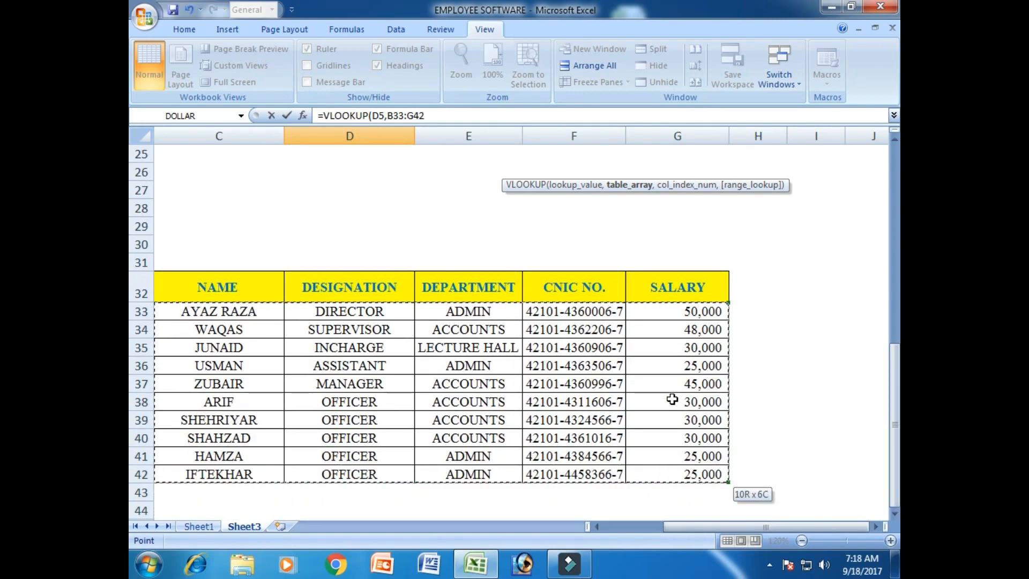
type(",")
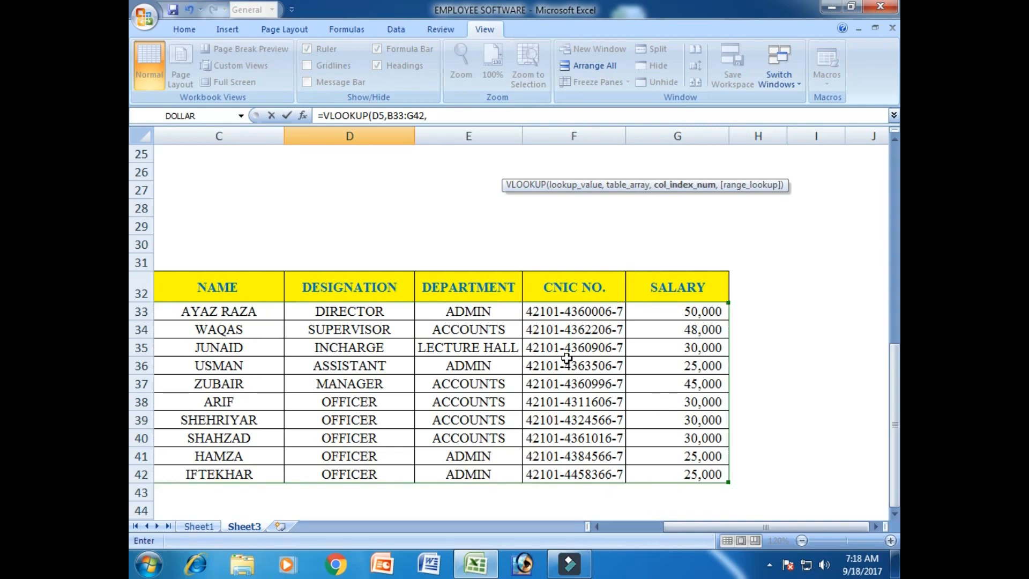
Complete the DEPARTMENT lookup with column index 4 and FALSE for an exact match, and enter the formula.
scroll(570, 360, "up", 6)
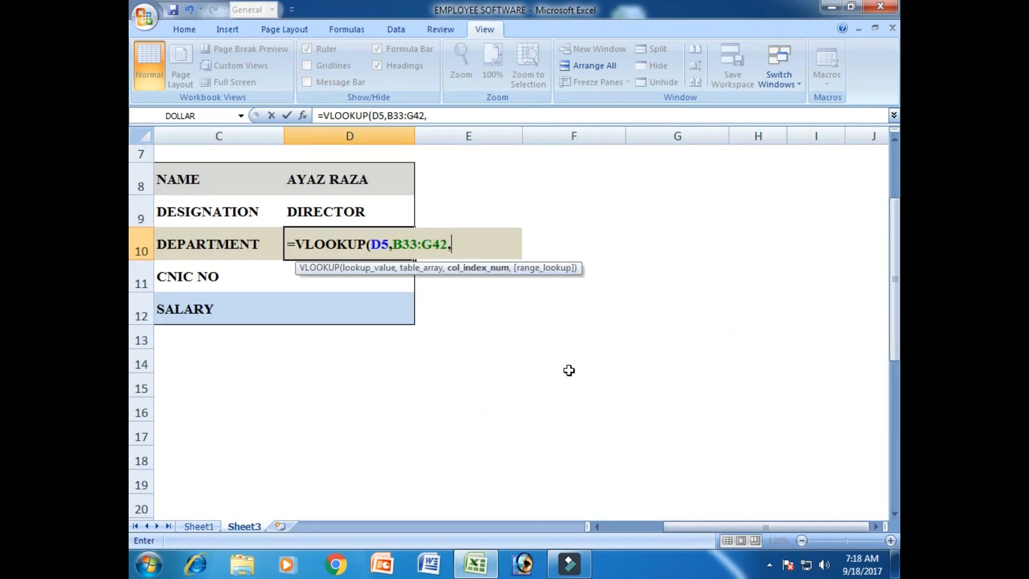
scroll(568, 370, "down", 8)
scroll(567, 375, "up", 8)
type(",")
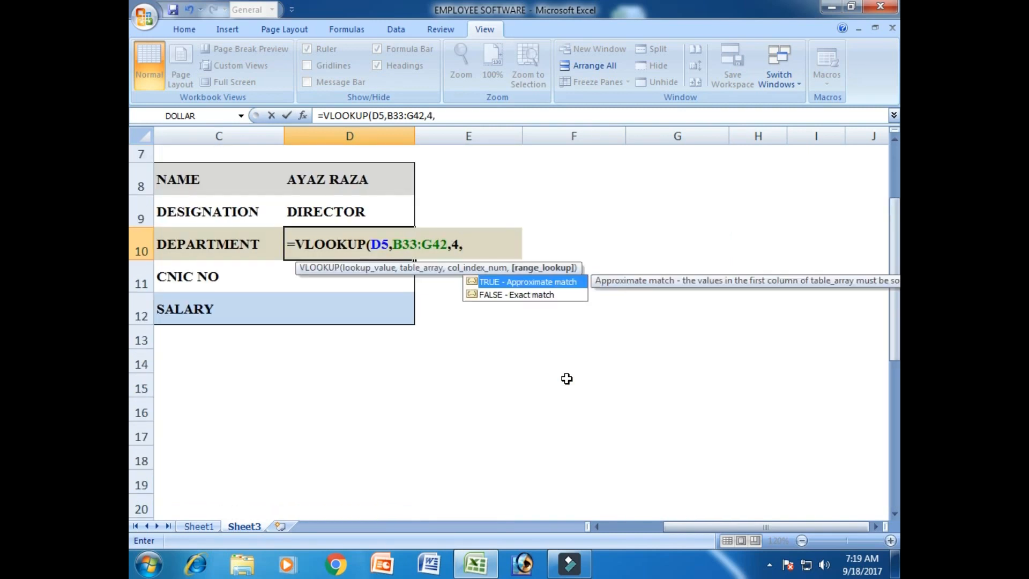
key("Down")
key("Tab")
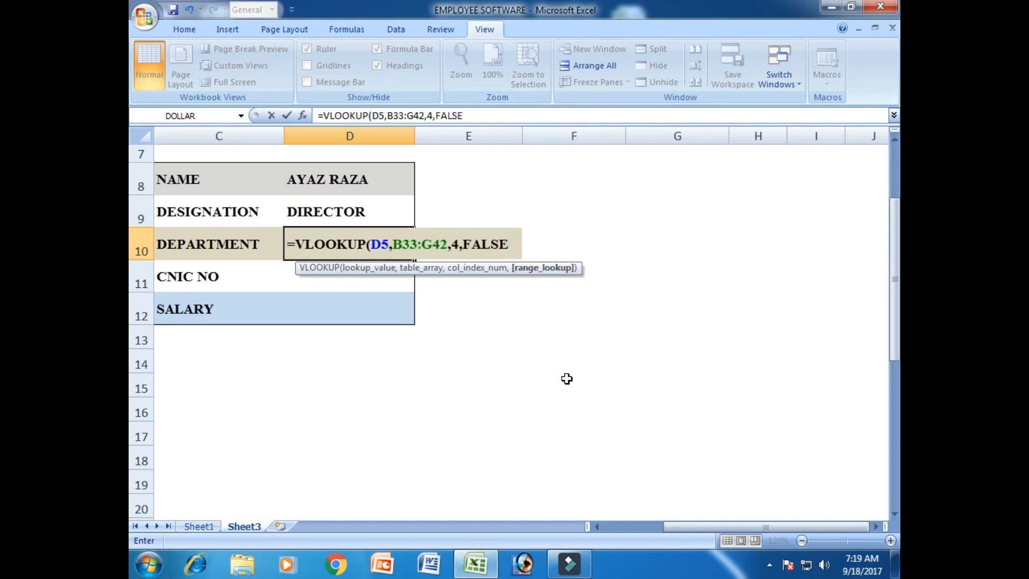
key("Return")
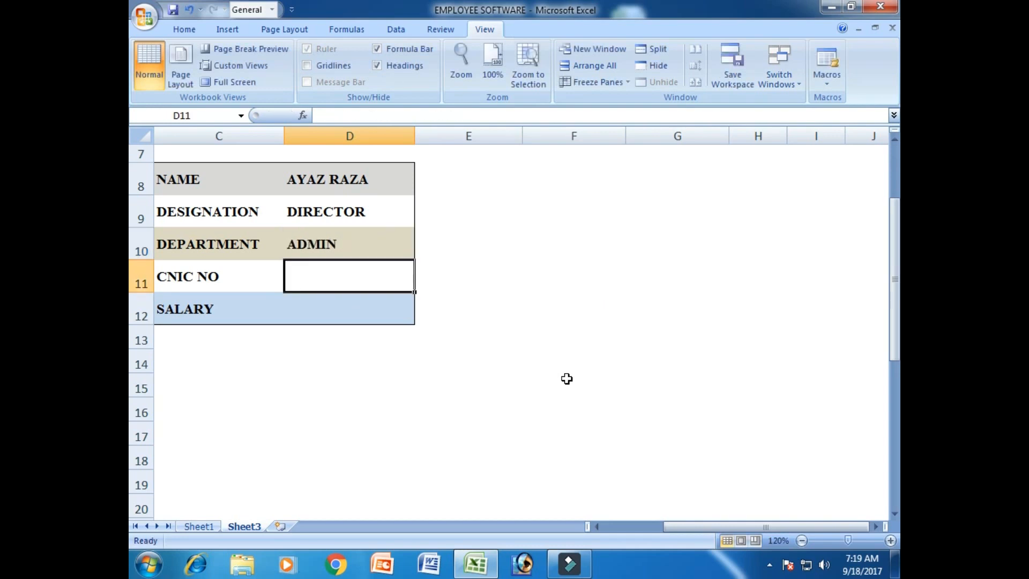
Start a VLOOKUP formula in cell D11 beside CNIC NO with the Employee ID cell D5 as the lookup value.
type("=vlo")
key("Tab")
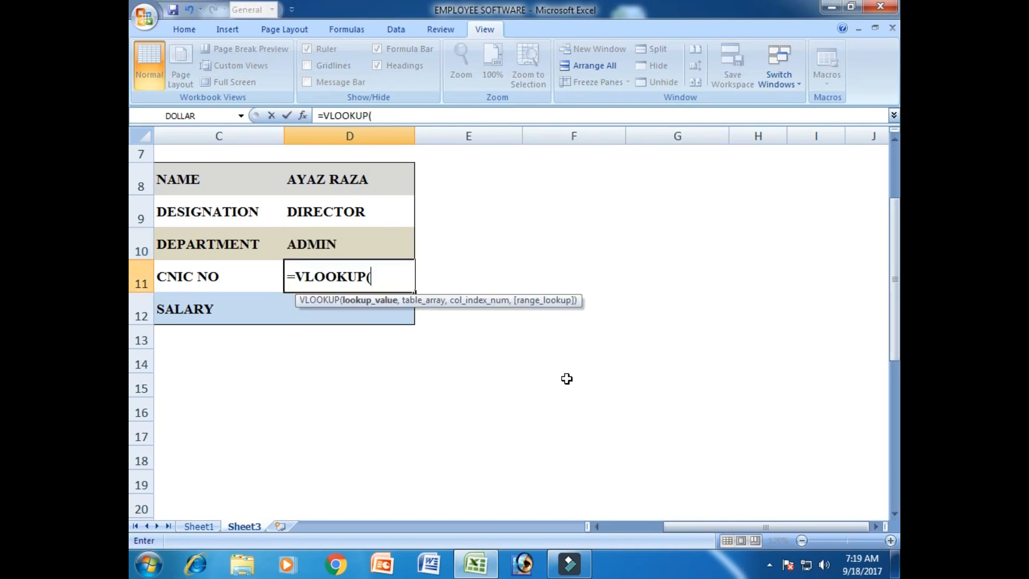
key("Up")
key("Up")
key("Up")
key("Up")
key("Up")
key("Up")
key("Up")
key("Down")
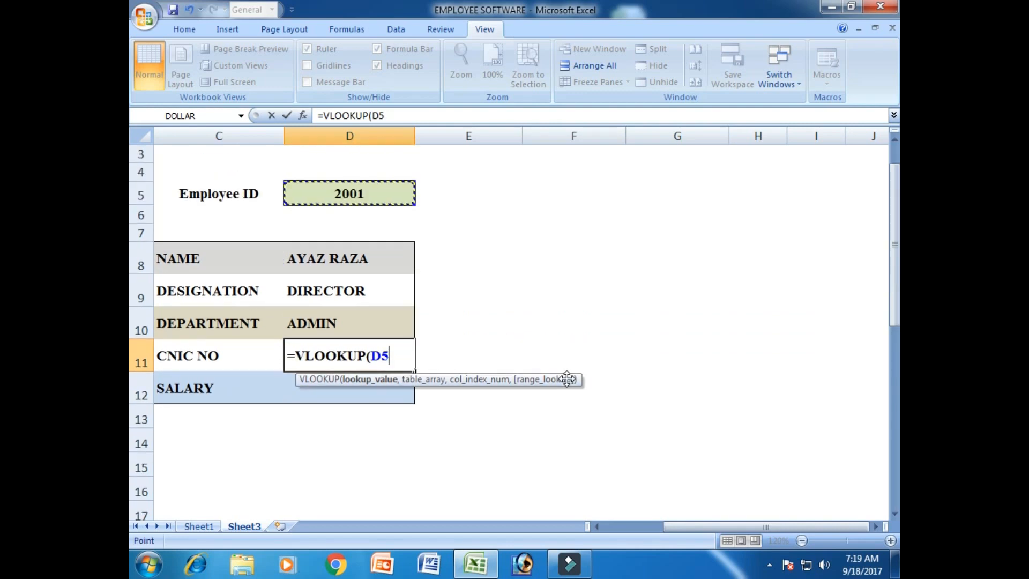
type(",")
Set the table array of the CNIC NO lookup to the employee data range B33:G42.
key("Down")
key("Down")
key("Down")
key("Down")
key("Down")
key("Down")
key("Down")
key("Down")
key("Down")
key("Down")
key("Down")
key("Down")
key("Down")
key("Down")
key("Down")
key("Down")
key("Down")
key("Down")
key("Down")
key("Down")
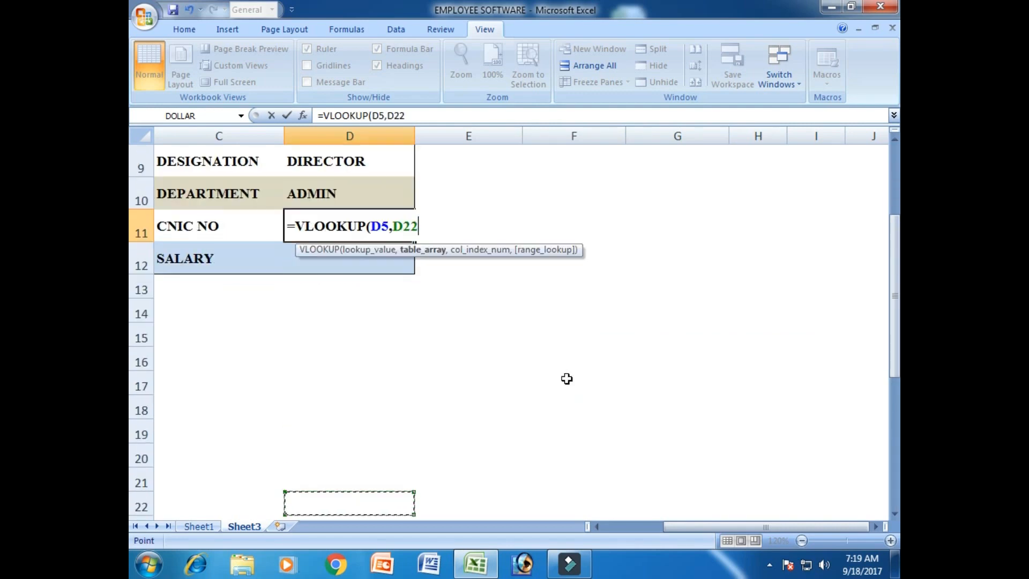
key("Up")
key("Up")
key("Up")
key("Left")
key("Left")
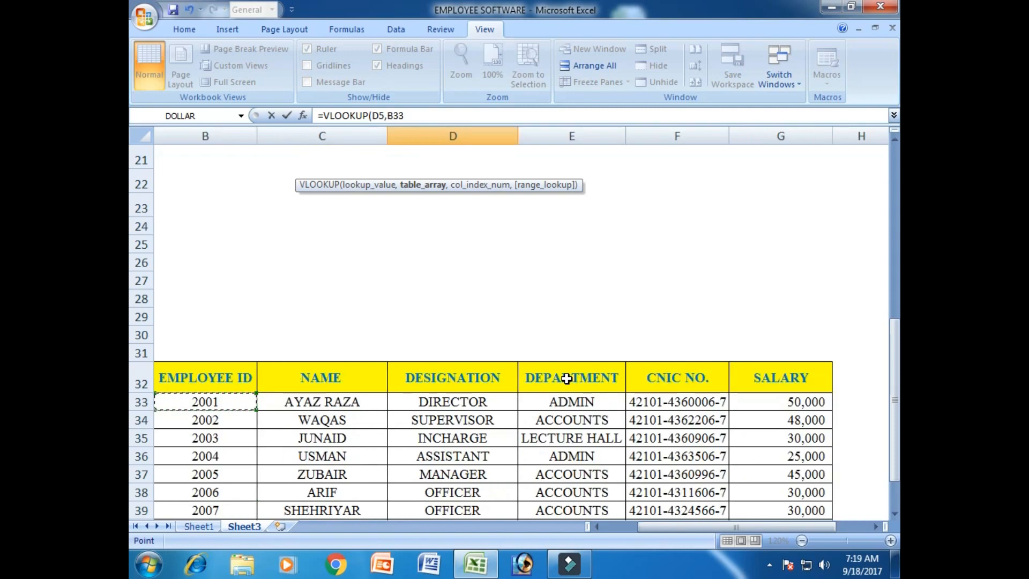
key("shift+Right")
key("shift+Right")
key("shift+Right")
key("shift+Right")
key("shift+Right")
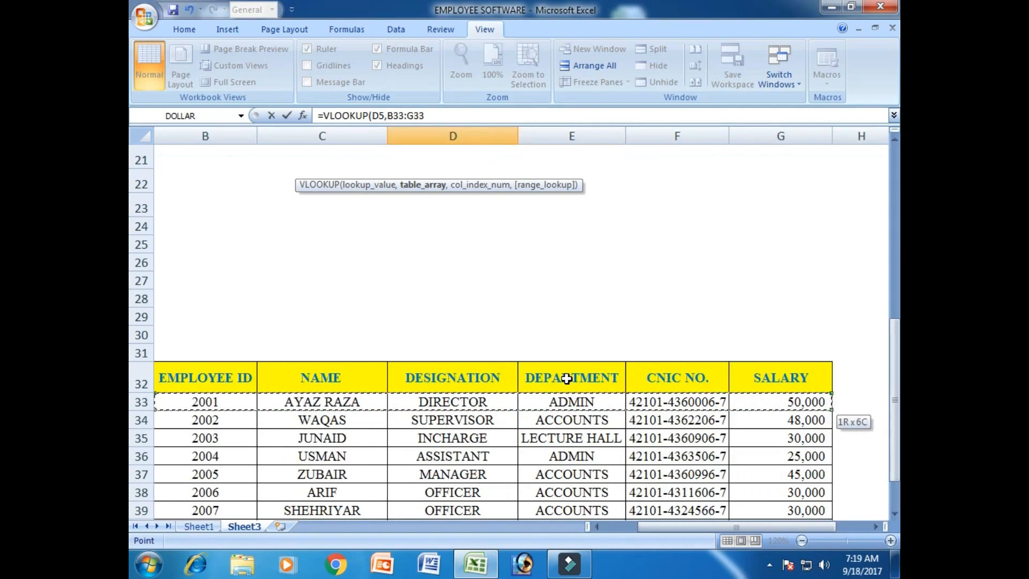
key("shift+Down")
key("shift+Down")
key("shift+Down")
key("shift+Down")
key("shift+Down")
key("shift+Down")
key("shift+Down")
key("shift+Down")
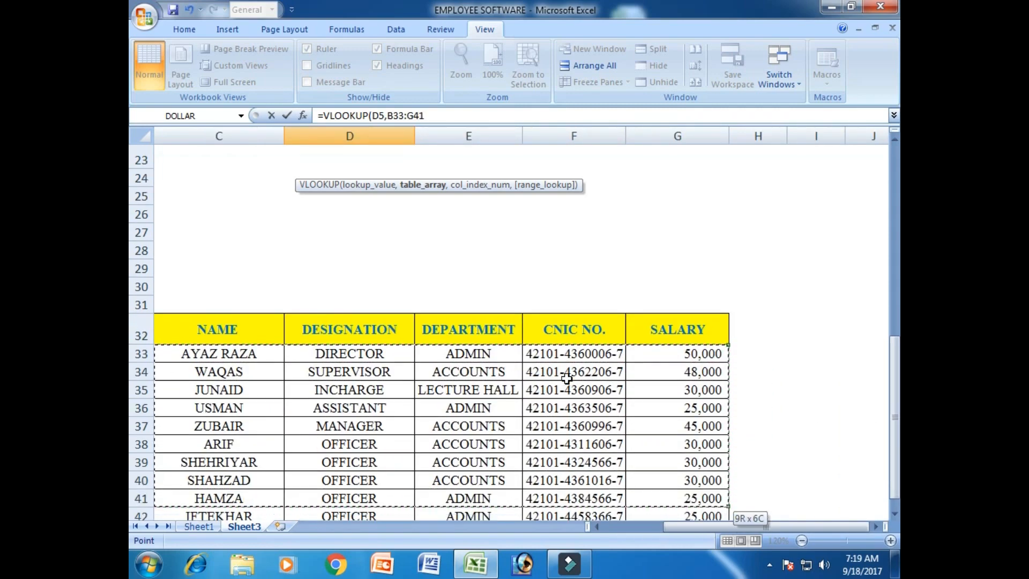
key("shift+Down")
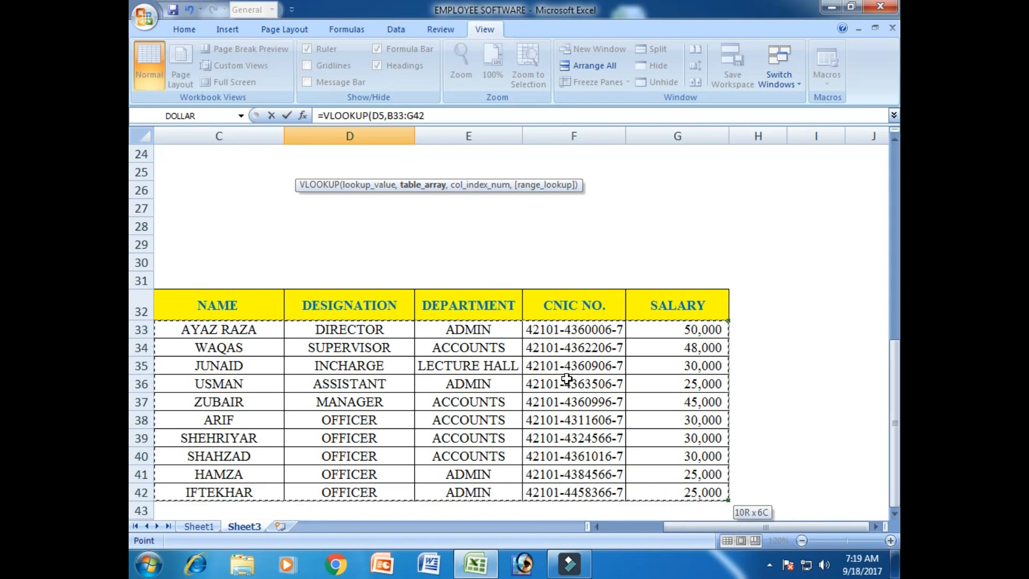
type(",")
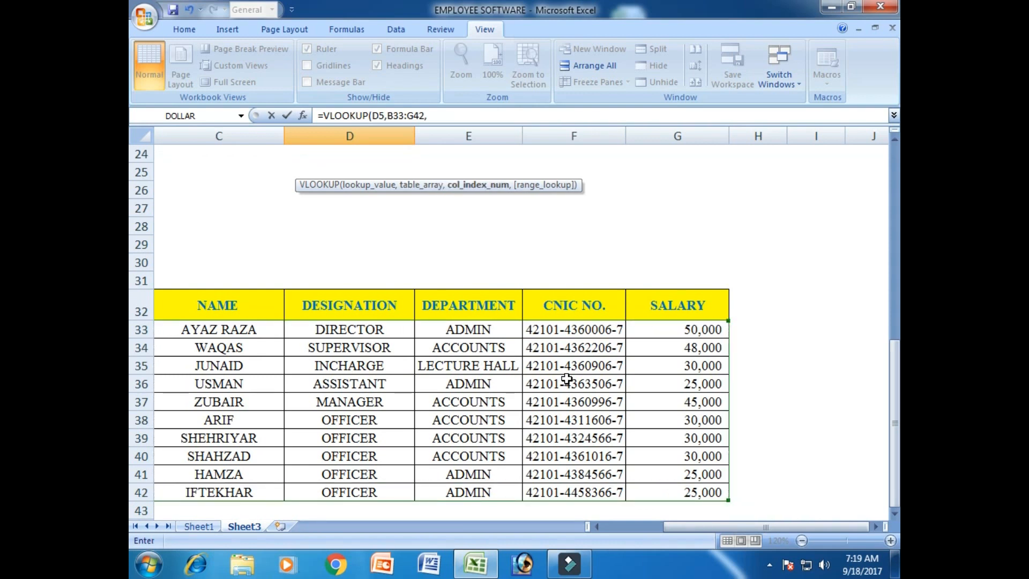
Complete the CNIC NO lookup with column index 5 and FALSE for an exact match, and enter the formula.
type("5,")
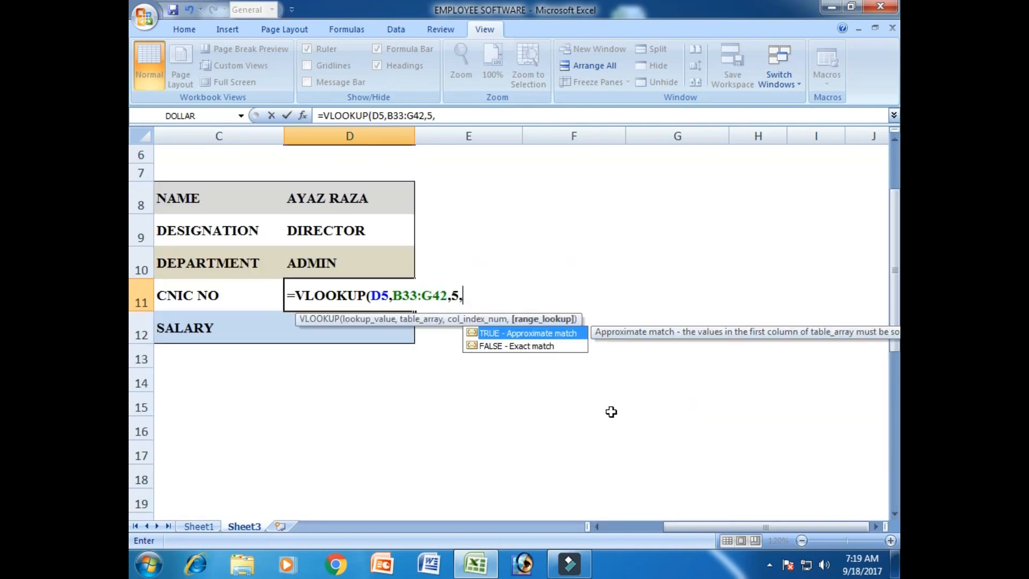
key("Down")
key("Tab")
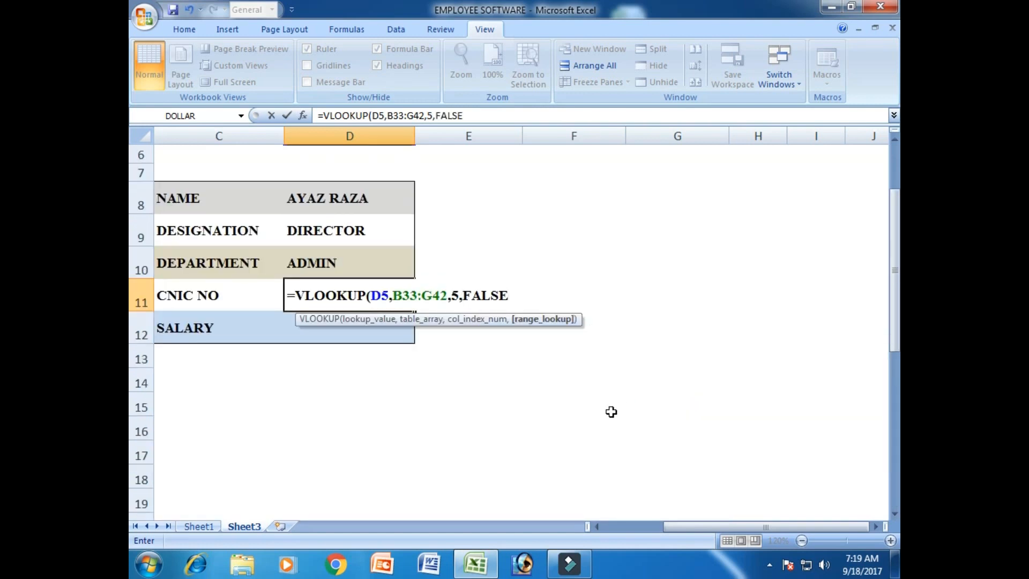
type(")")
key("Return")
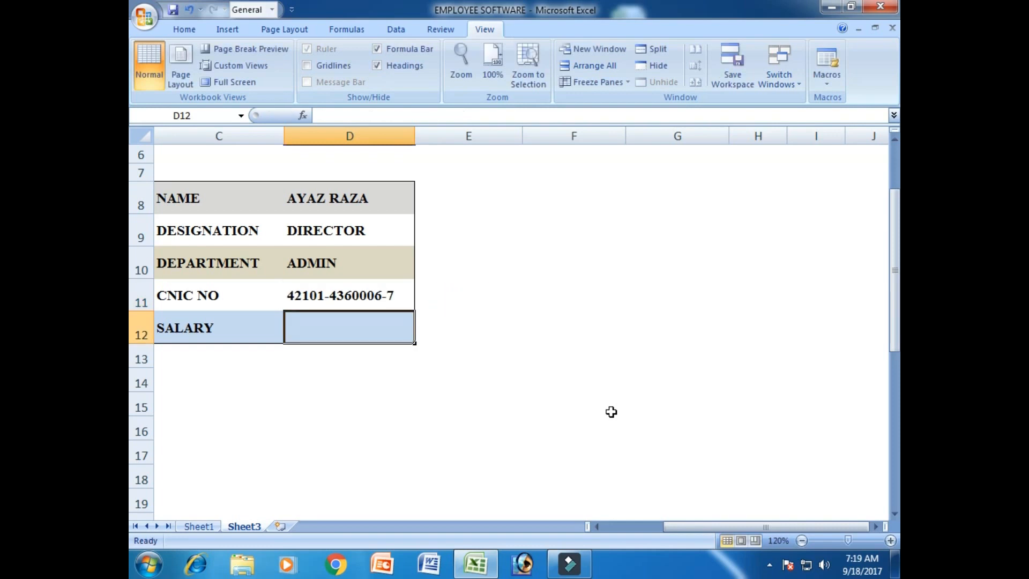
Start a VLOOKUP formula in cell D12 beside SALARY with the Employee ID cell D5 as the lookup value.
type("=")
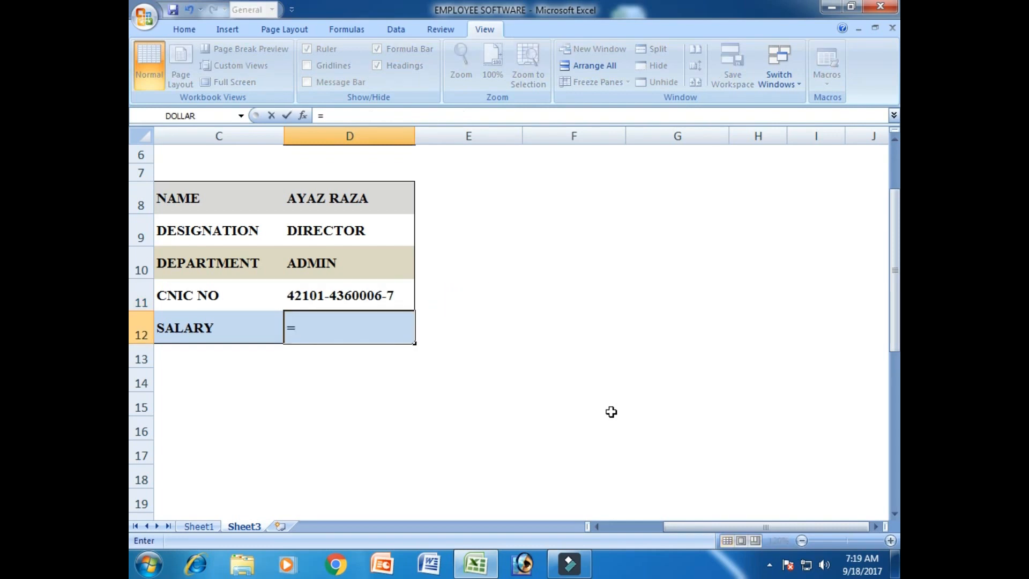
type("vl")
key("Tab")
key("Up")
key("Up")
key("Up")
key("Up")
key("Up")
key("Up")
key("Up")
key("Up")
key("Up")
key("Up")
key("Up")
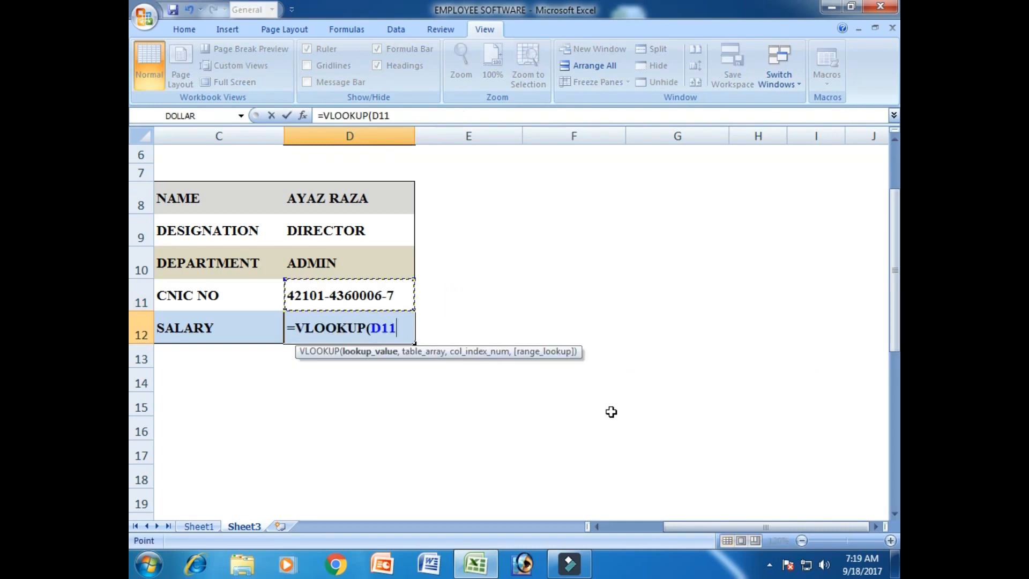
key("Down")
key("Down")
key("Down")
key("Down")
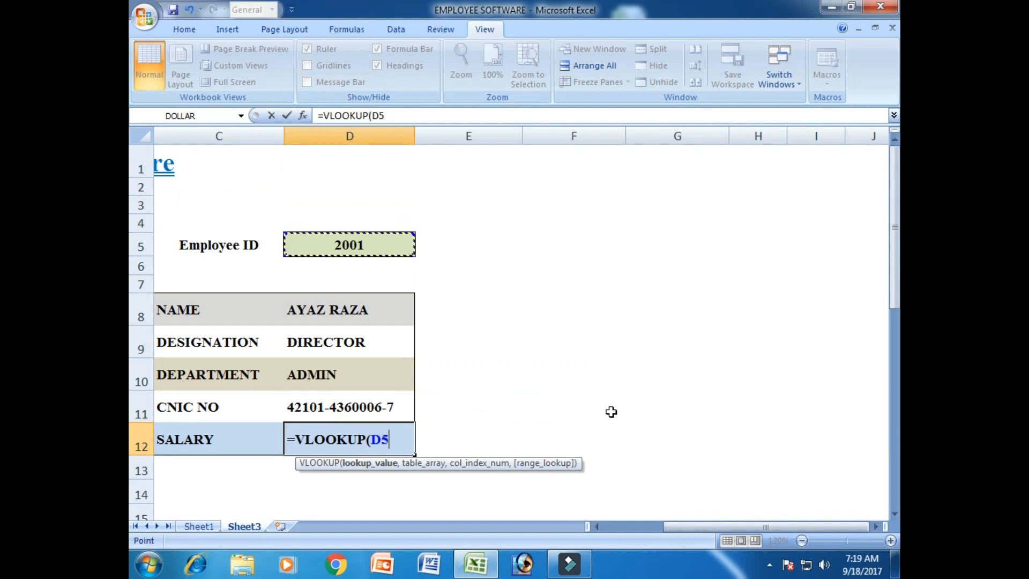
type(",")
Set the table array of the SALARY lookup to the employee data range B33:G42.
key("Down")
key("Down")
key("Down")
key("Down")
key("Down")
key("Down")
key("Down")
key("Down")
key("Down")
key("Down")
key("Down")
key("Down")
key("Down")
key("Down")
key("Down")
key("Down")
key("Down")
key("Down")
key("Down")
key("Down")
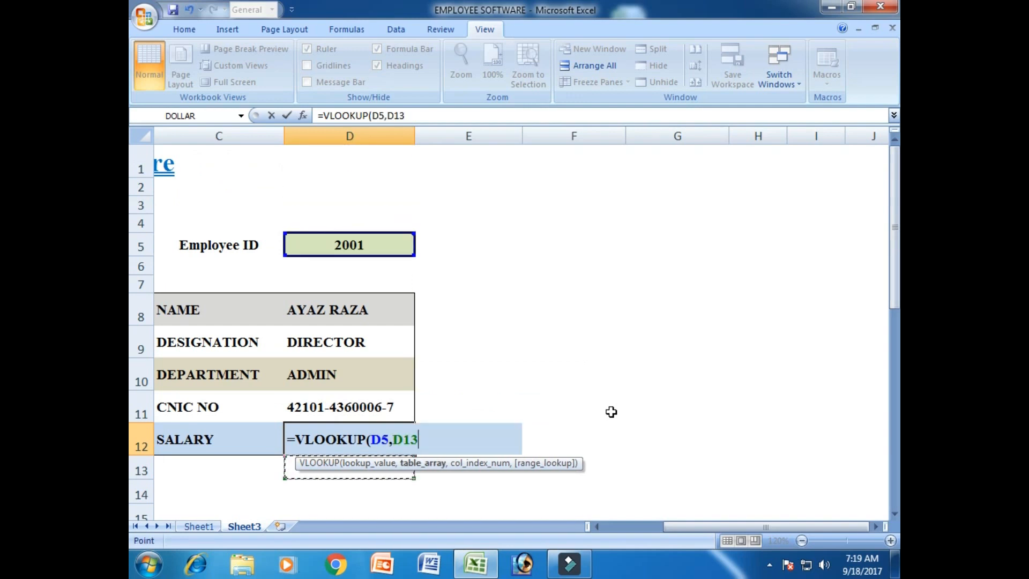
key("Down")
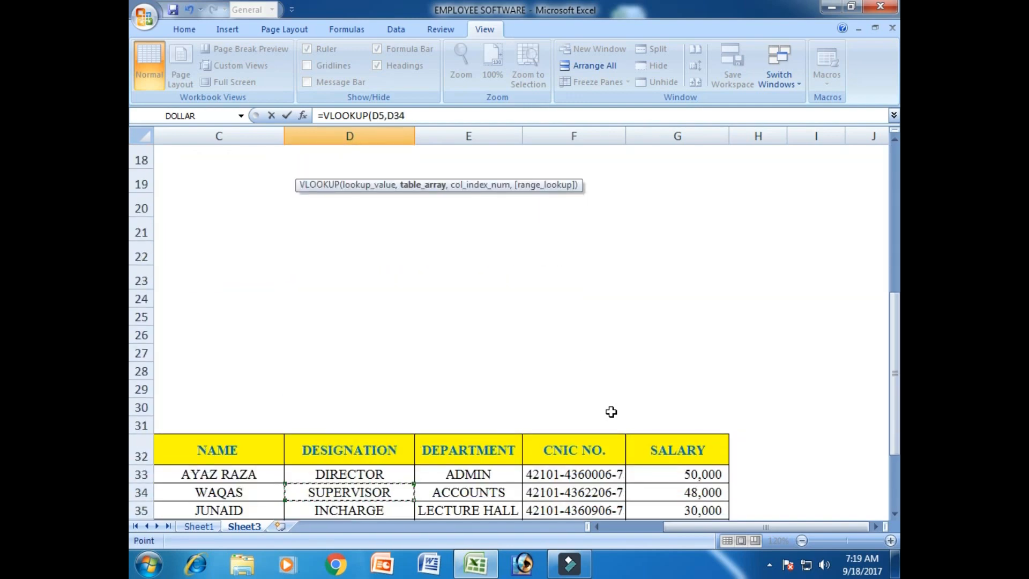
key("Up")
key("Left")
key("Left")
key("Left")
key("Right")
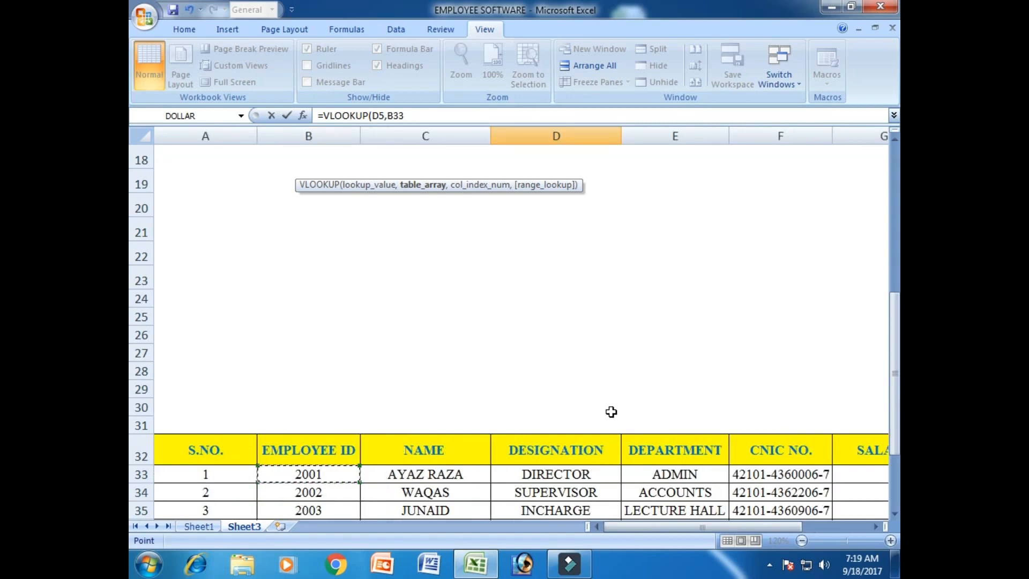
key("shift+Right")
key("shift+Right")
key("shift+Right")
key("shift+Right")
key("shift+Right")
key("shift+Down")
key("shift+Down")
key("shift+Down")
key("shift+Down")
key("shift+Down")
key("shift+Down")
key("shift+Down")
key("shift+Down")
key("shift+Down")
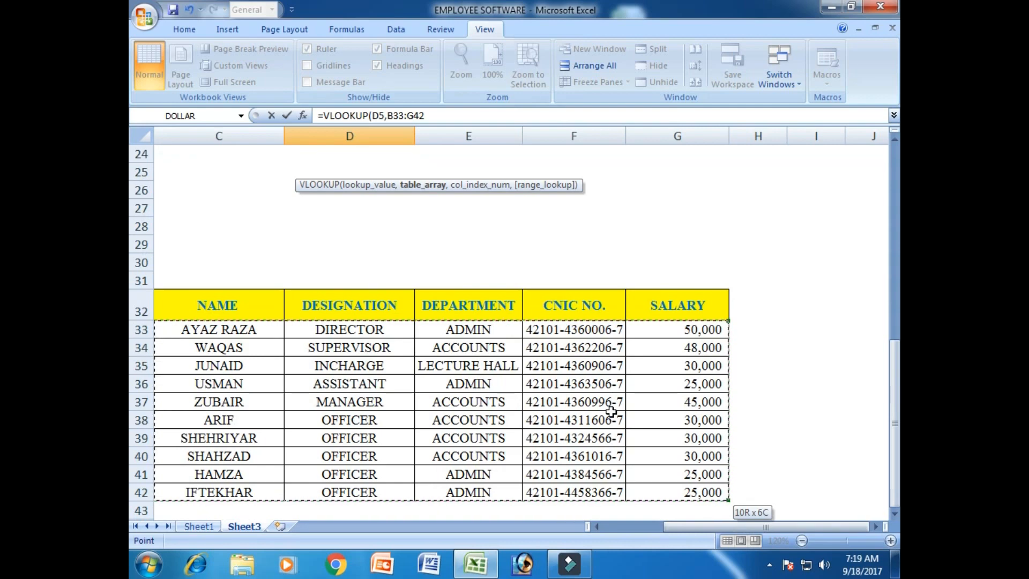
type(",")
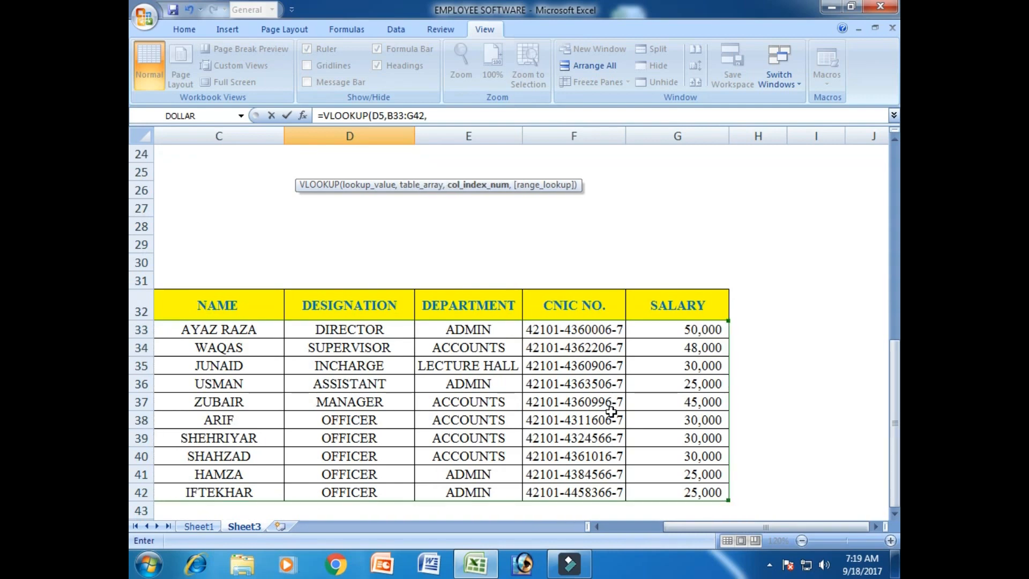
Complete the SALARY lookup with column index 6 and FALSE for an exact match, and enter the formula.
scroll(617, 410, "up", 8)
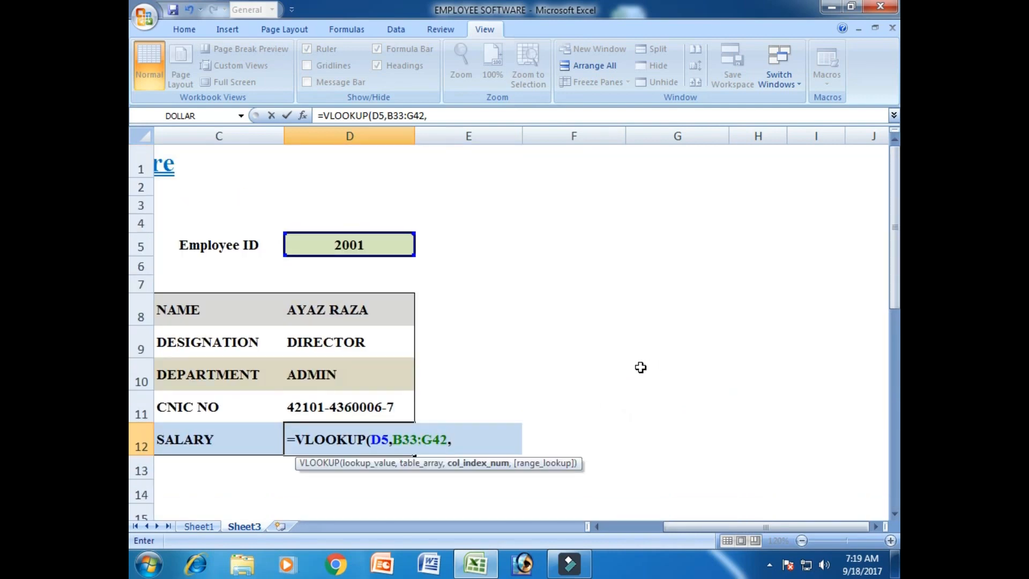
scroll(639, 369, "down", 1)
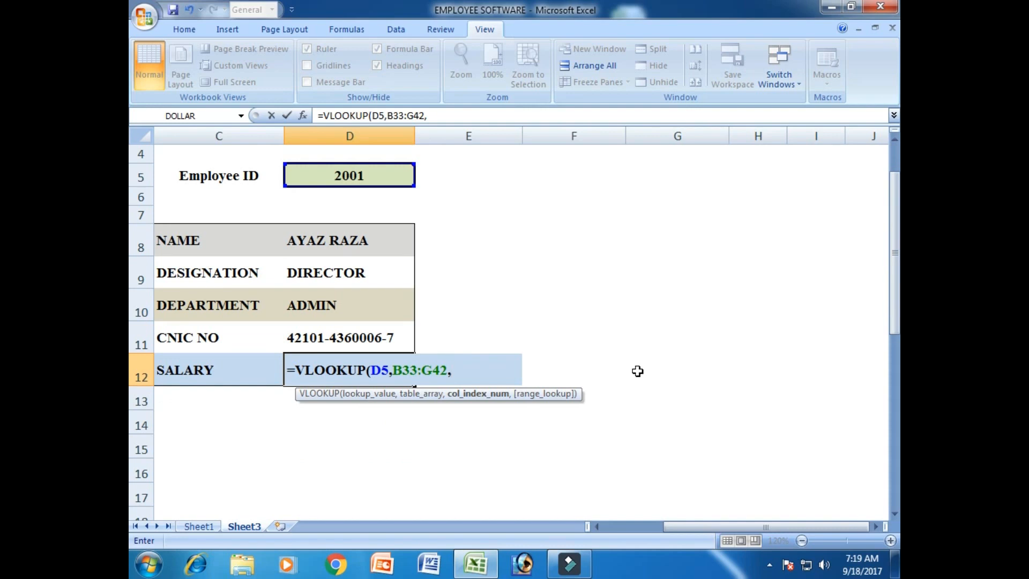
type("6,")
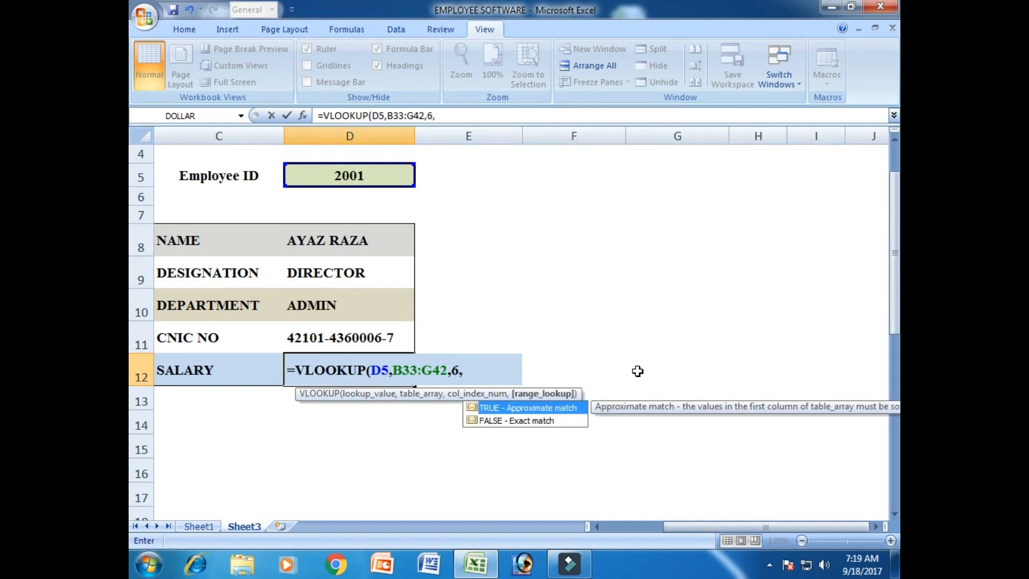
key("Down")
key("Tab")
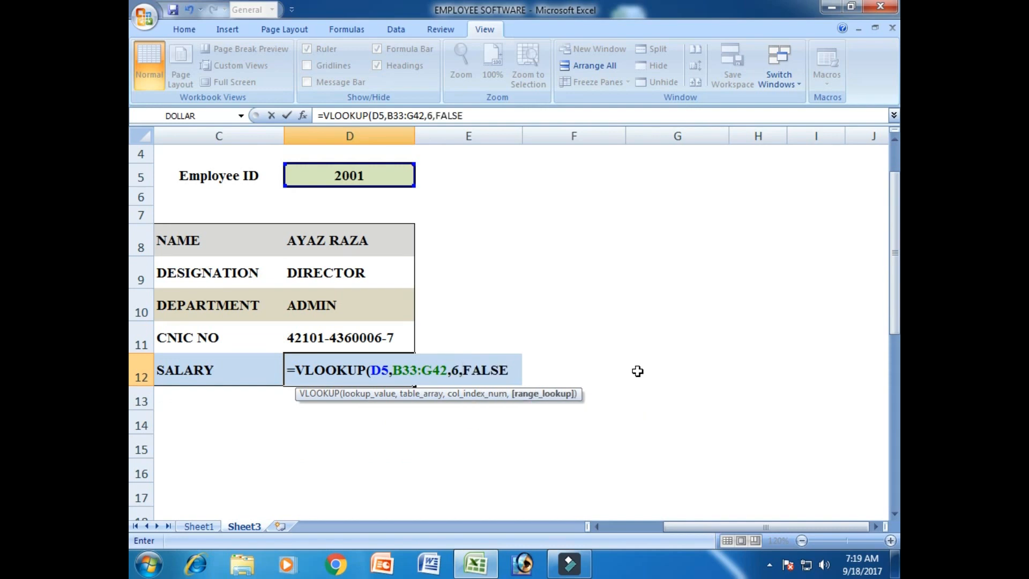
key("Return")
key("Left")
key("Left")
key("Left")
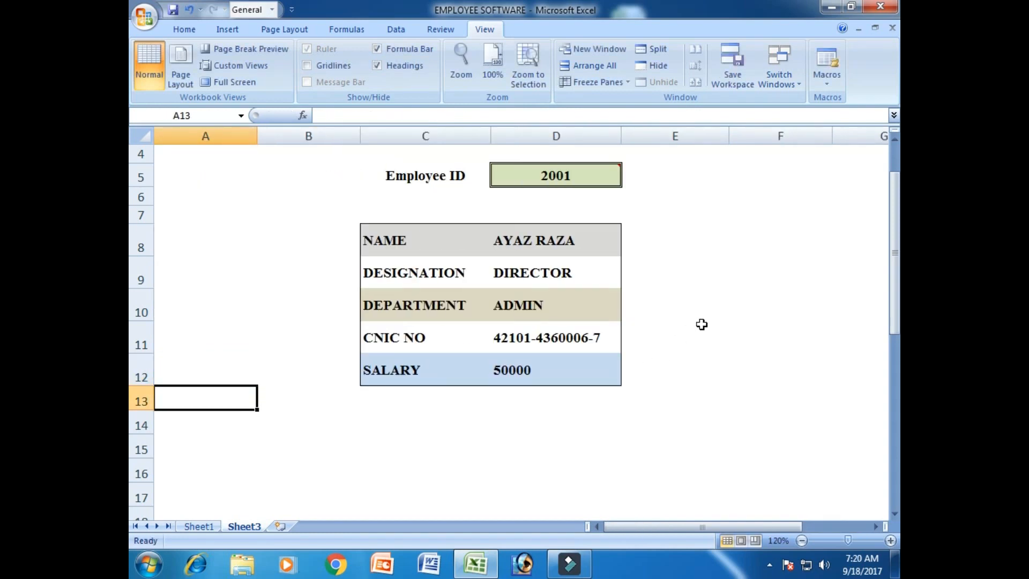
scroll(704, 326, "up", 1)
left_click(772, 244)
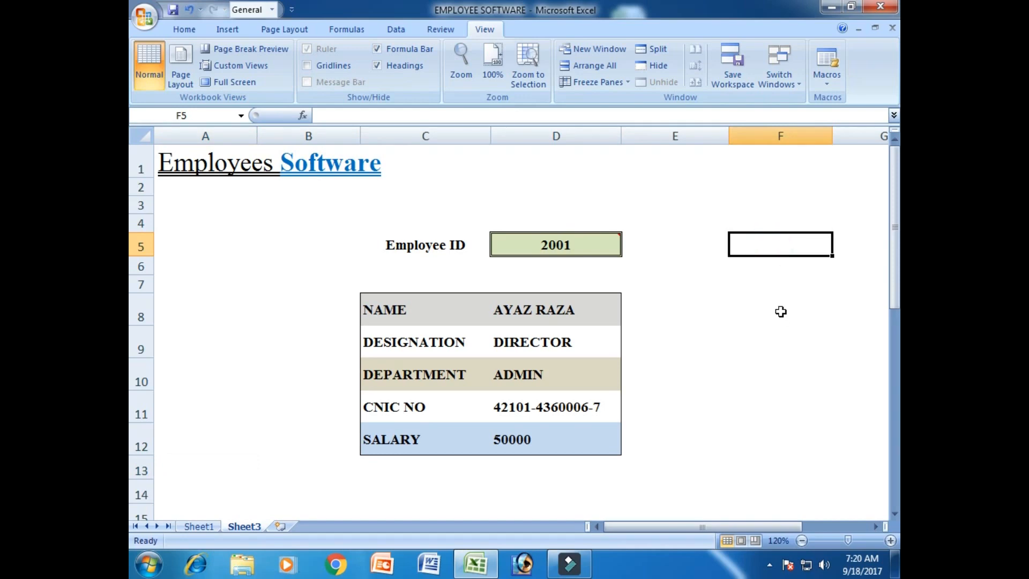
Renumber the EMPLOYEE ID column from 1001 to 1010 by entering 1001 in B33 and 1002 in B34 and filling the series down to B42.
scroll(675, 295, "down", 4)
scroll(643, 284, "down", 5)
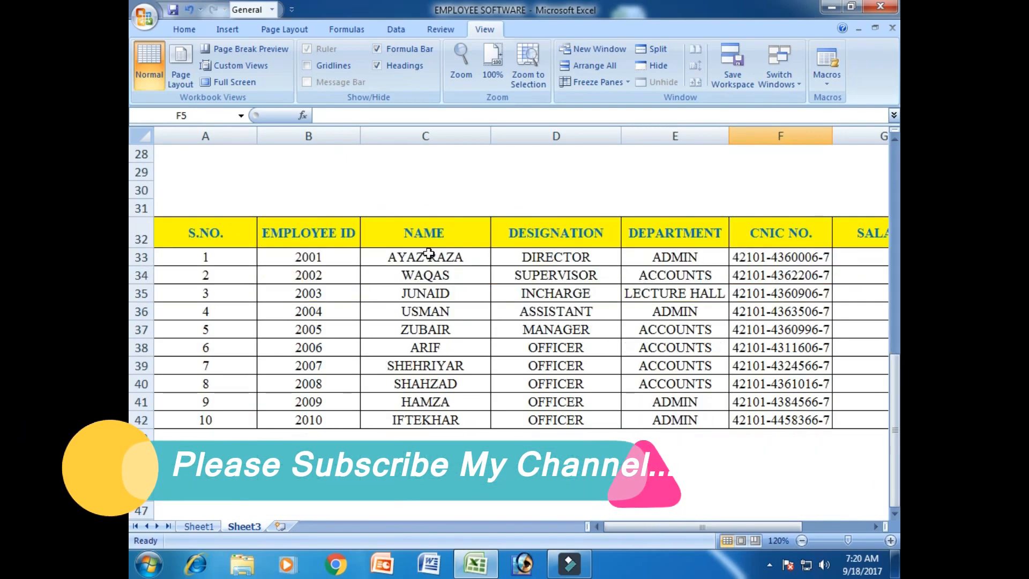
left_click(310, 233)
left_click(333, 254)
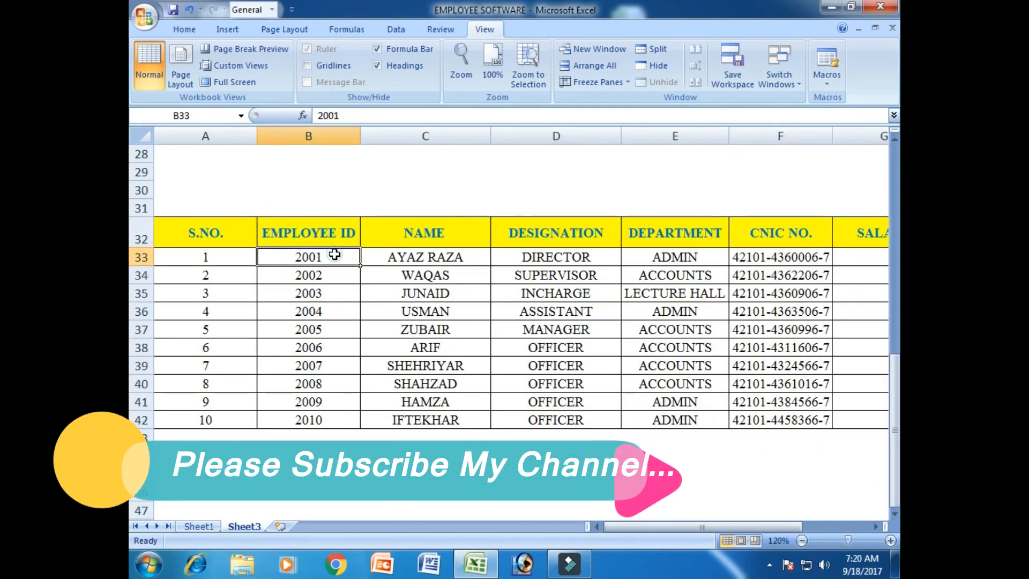
left_click(329, 416)
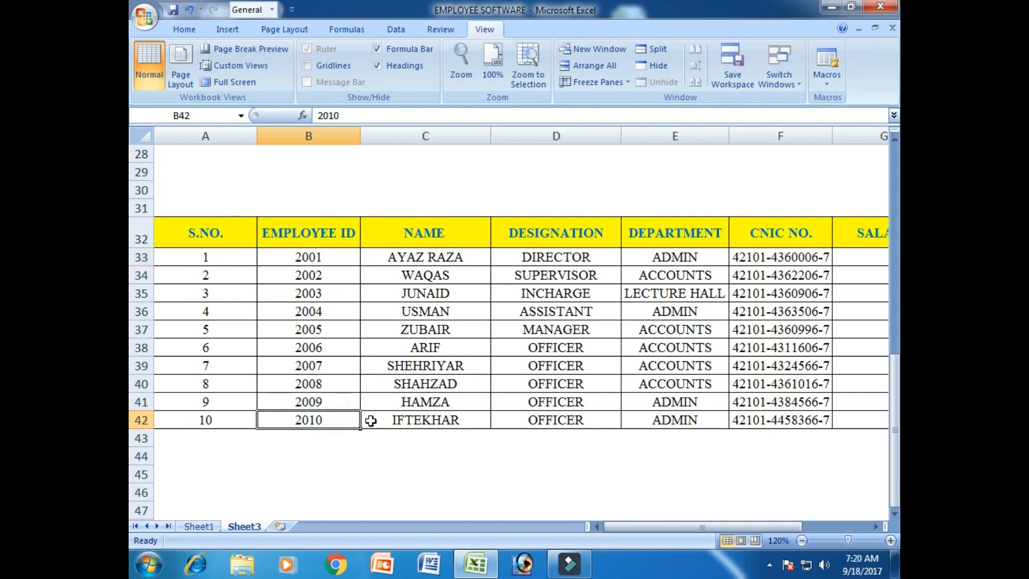
left_click(340, 262)
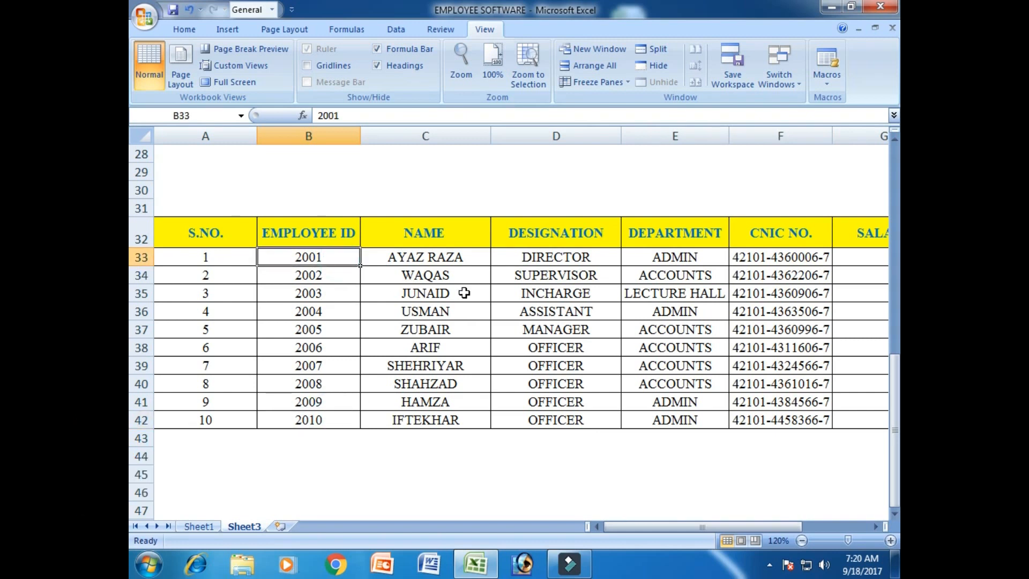
type("1001")
key("Return")
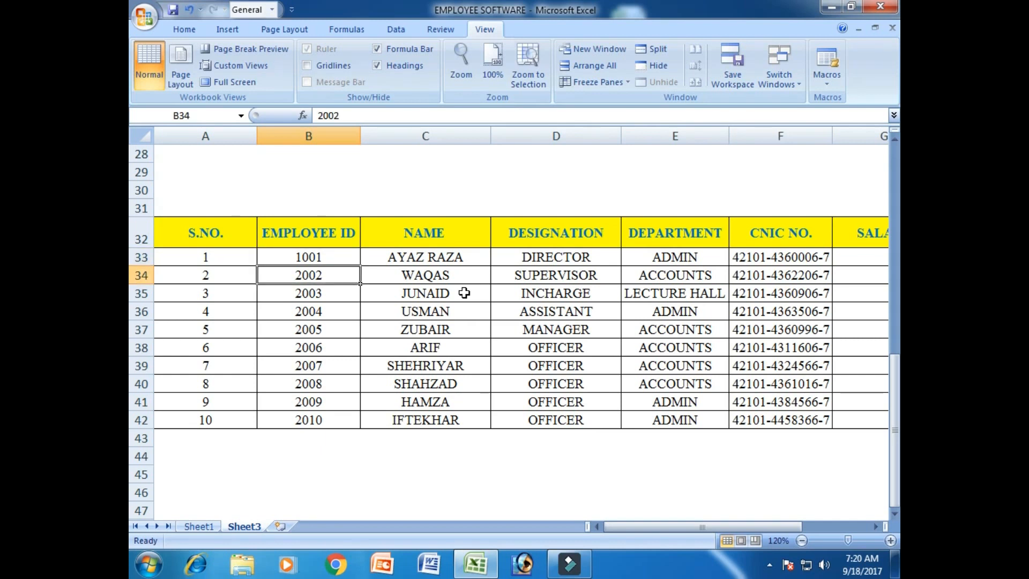
type("1002")
key("Return")
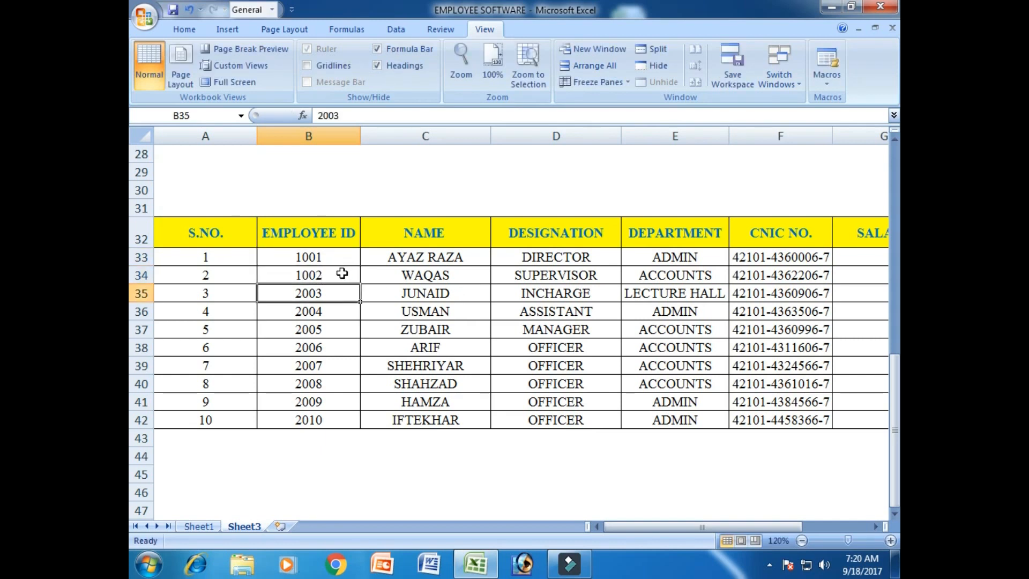
left_click_drag(335, 257, 368, 435)
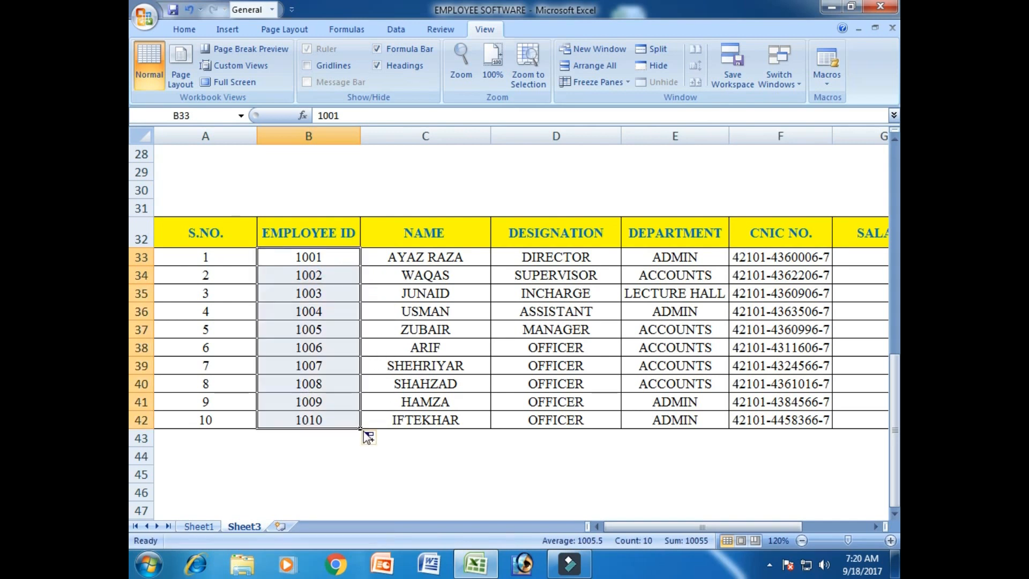
Check the renumbered employee IDs in the data table and their effect on the lookup form.
left_click(338, 257)
left_click(335, 277)
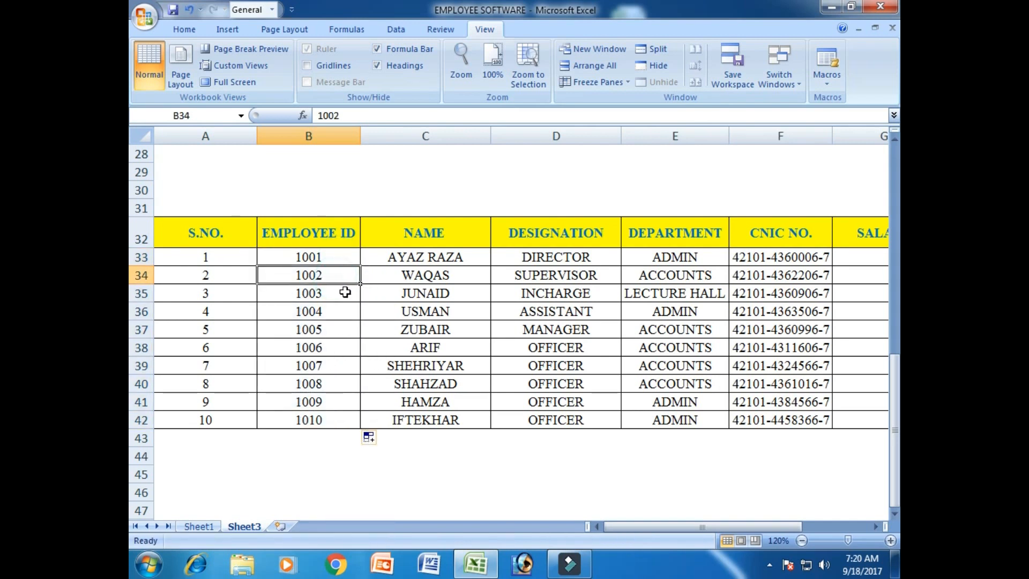
left_click(341, 292)
left_click(335, 418)
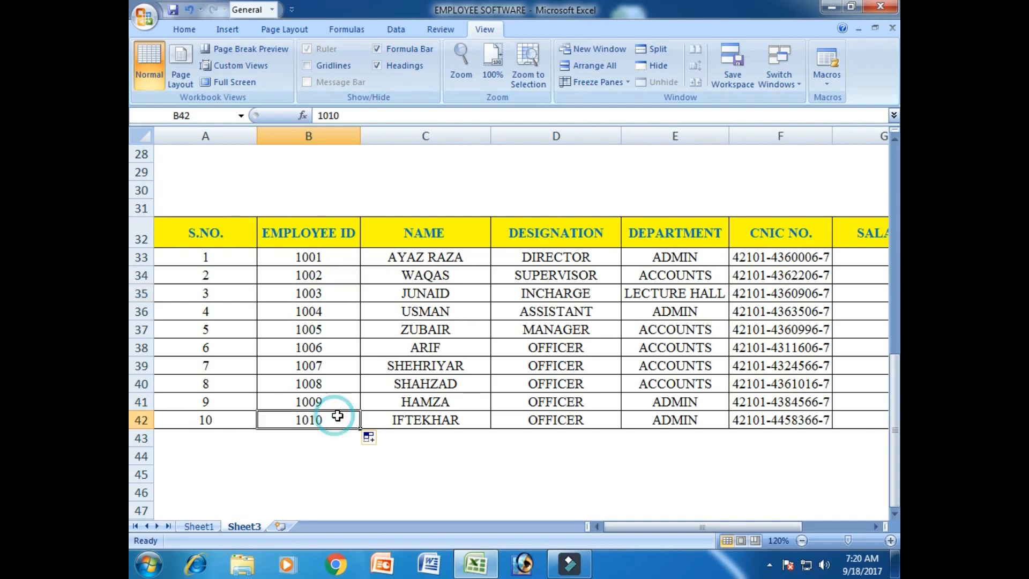
left_click(334, 253)
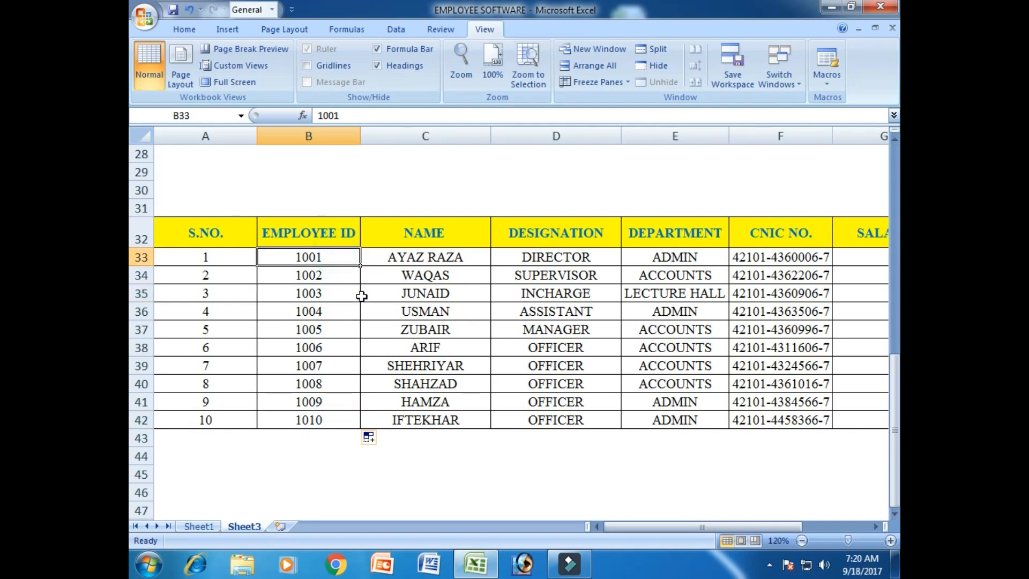
scroll(361, 297, "up", 9)
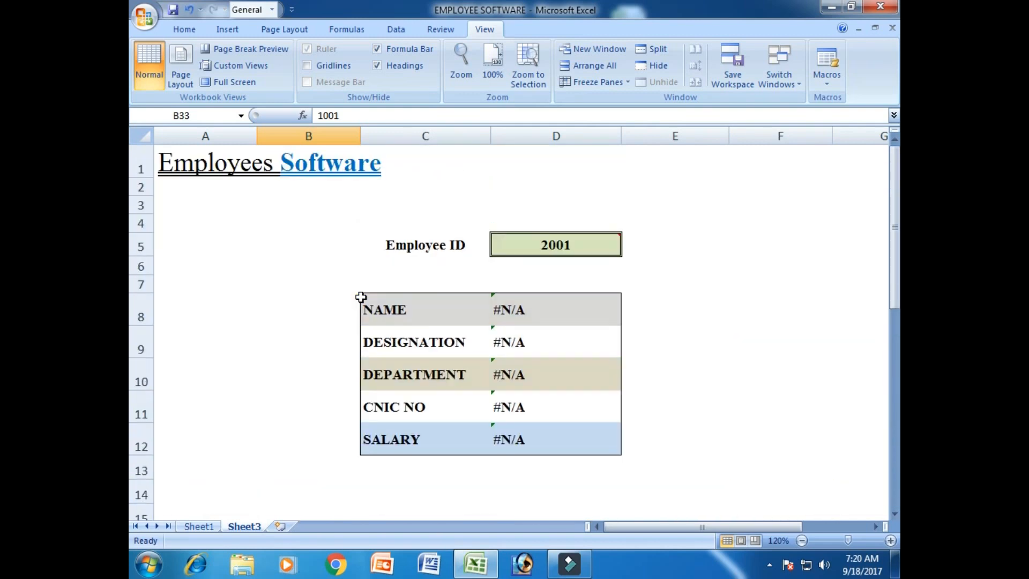
scroll(360, 295, "down", 7)
scroll(361, 296, "down", 3)
scroll(360, 297, "up", 10)
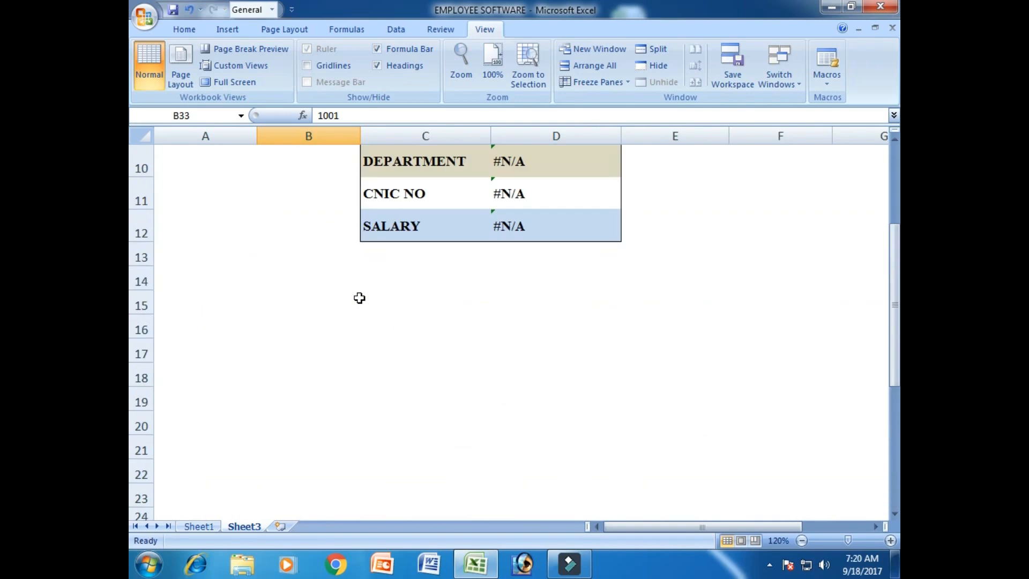
Set the Employee ID in cell D5 of the lookup form to 1001 and check the cell's comment.
left_click(521, 249)
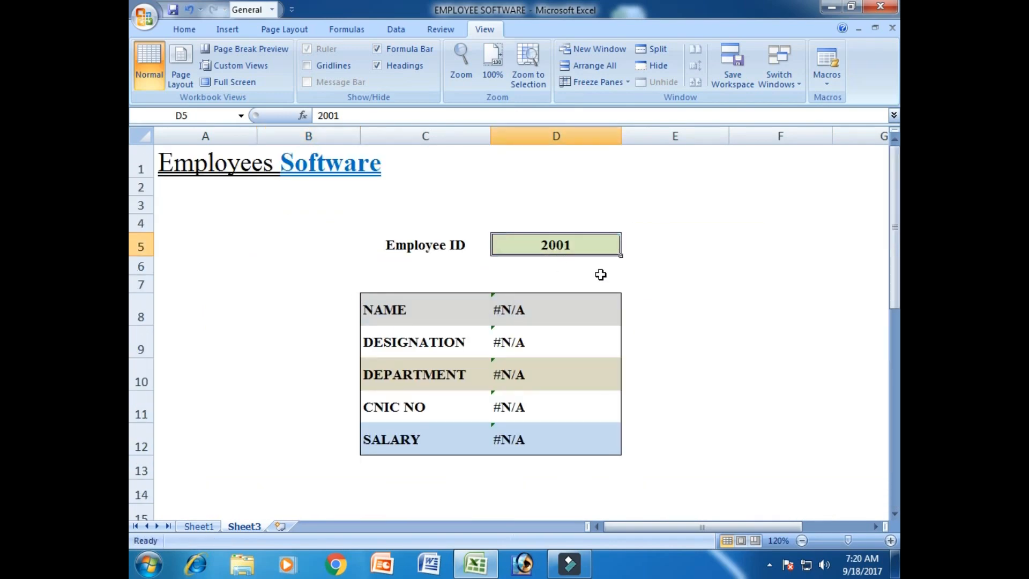
mouse_move(592, 249)
type("1001")
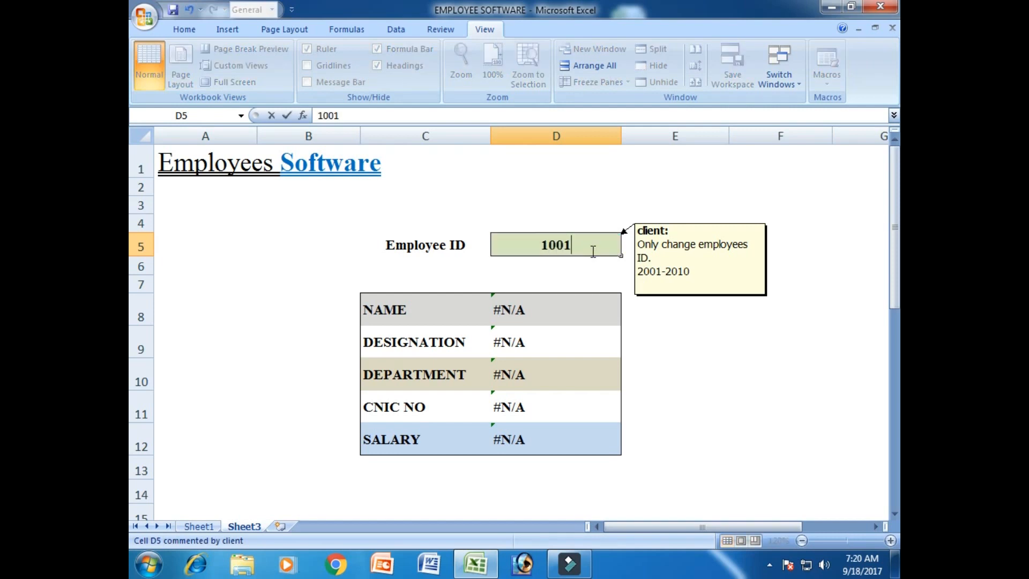
key("Return")
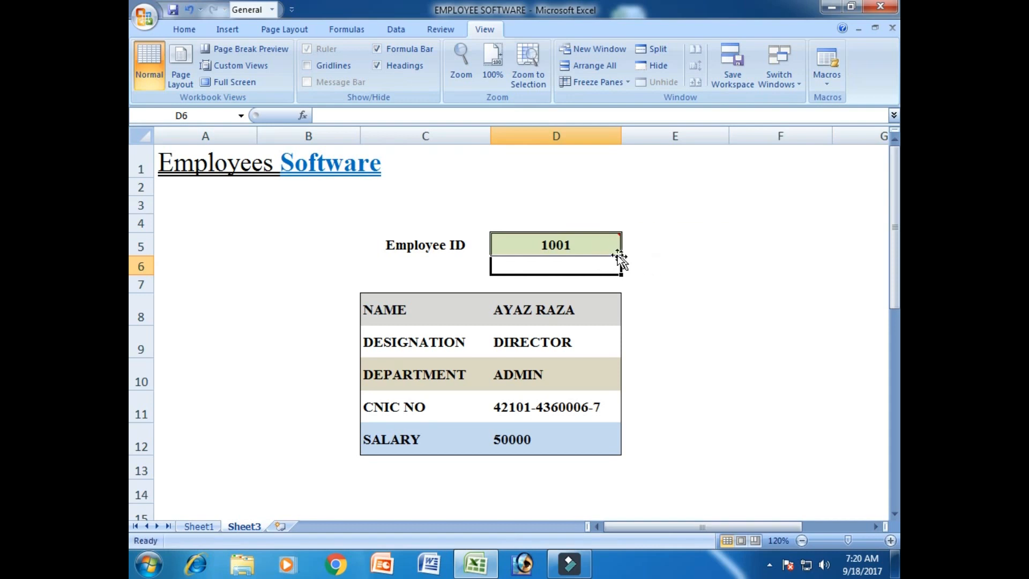
left_click(605, 248)
mouse_move(608, 249)
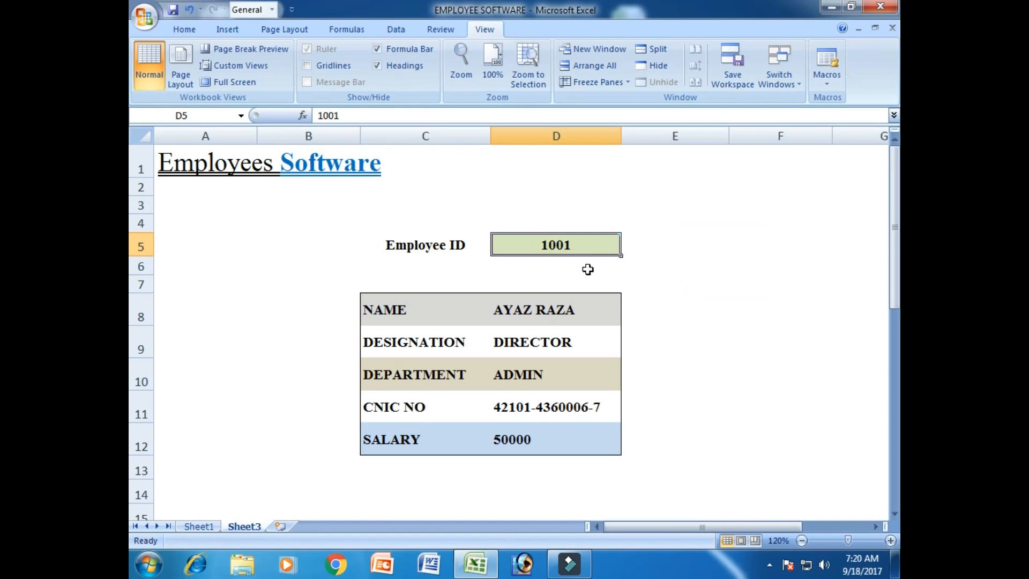
Examine the data table record of employee ID 1005 across its designation, department, CNIC number and salary.
scroll(395, 372, "down", 9)
scroll(558, 300, "up", 1)
scroll(598, 309, "down", 2)
scroll(598, 309, "down", 7)
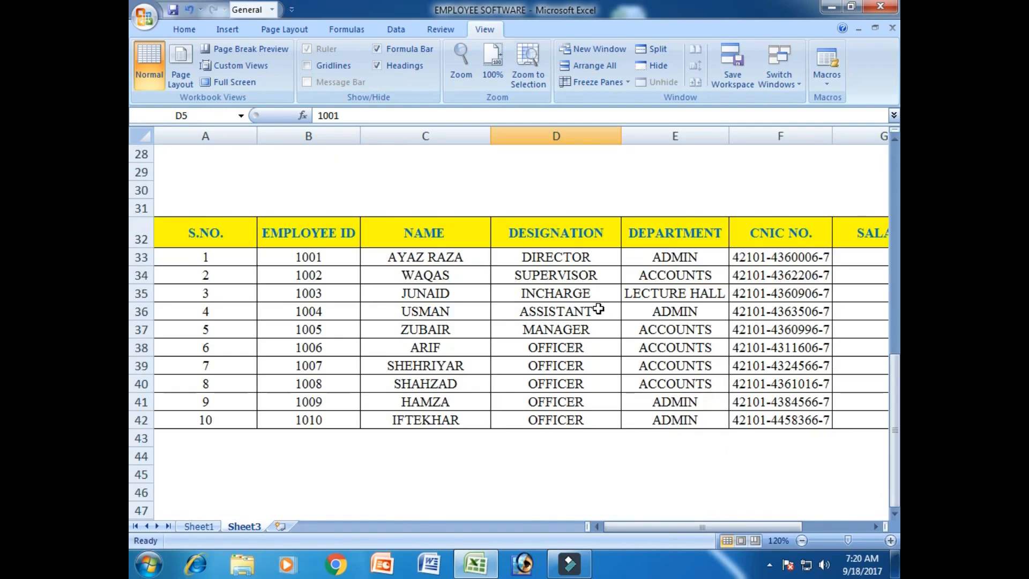
left_click(320, 327)
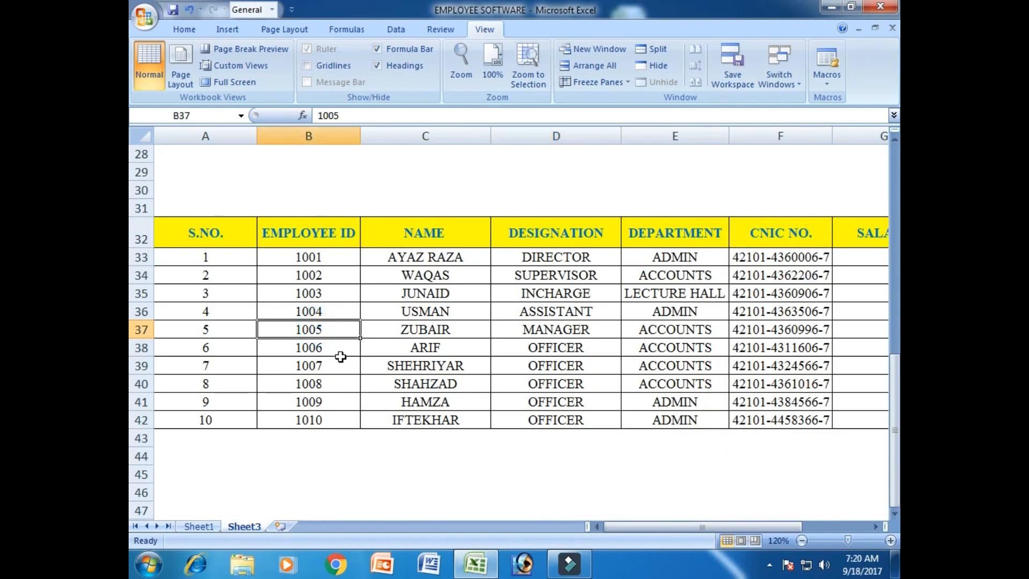
left_click(539, 329)
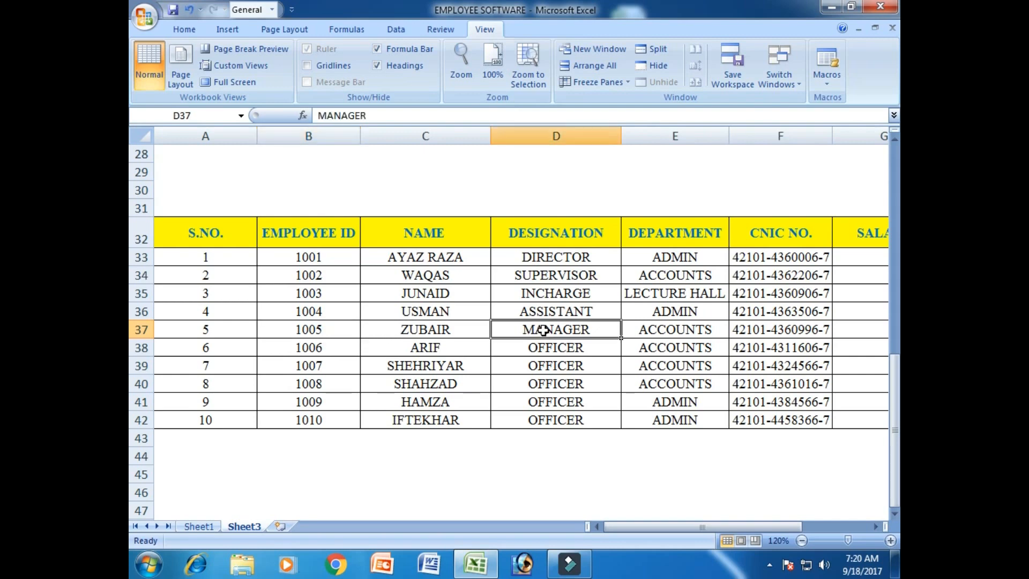
left_click(661, 330)
left_click(750, 329)
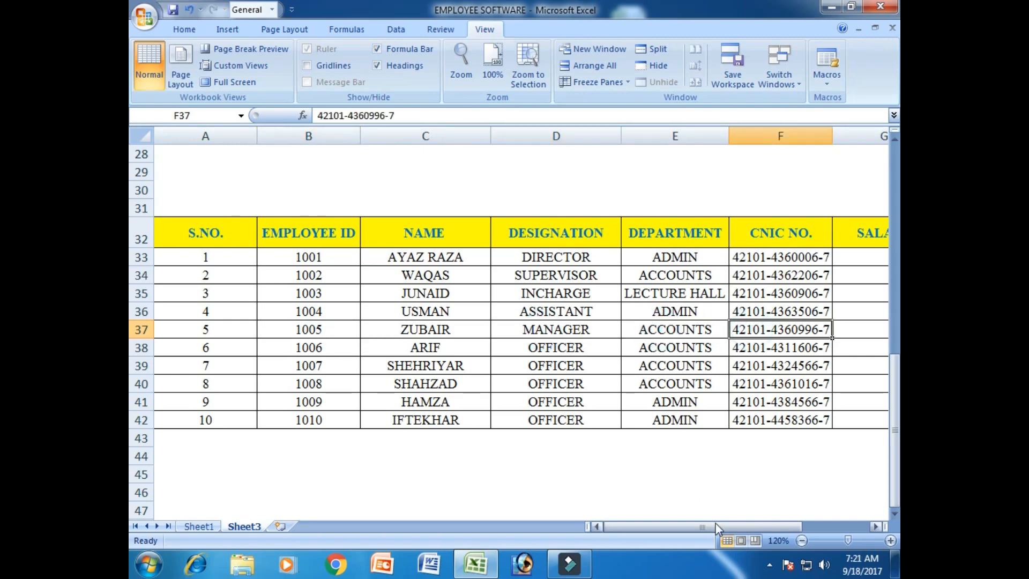
left_click_drag(793, 527, 815, 527)
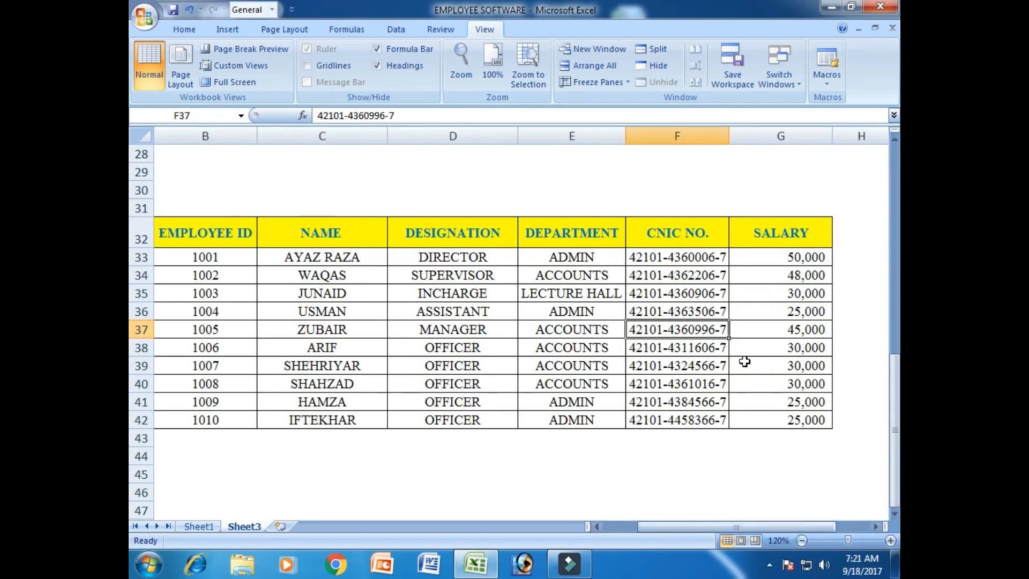
left_click(760, 329)
left_click_drag(677, 527, 638, 527)
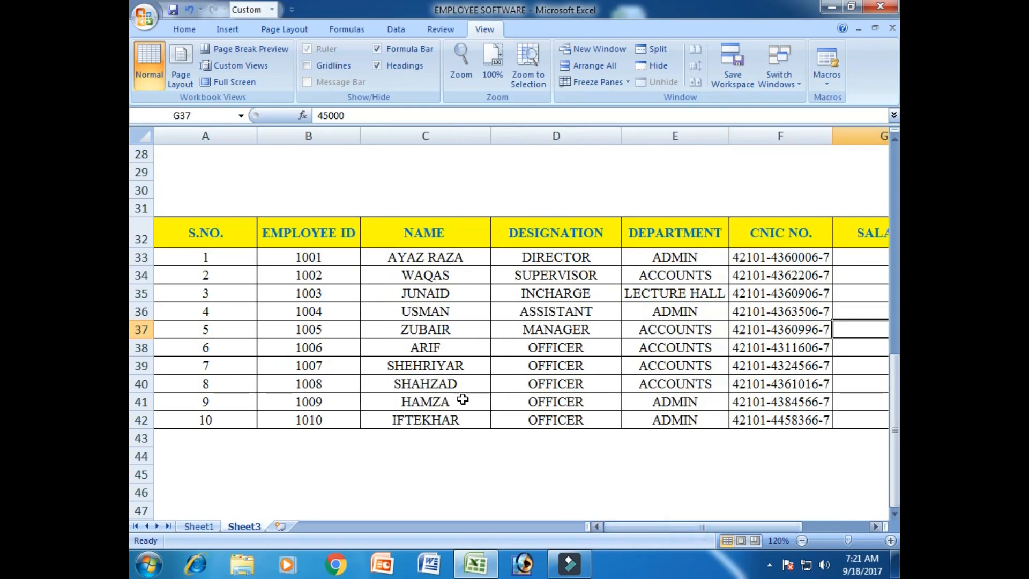
scroll(418, 382, "up", 9)
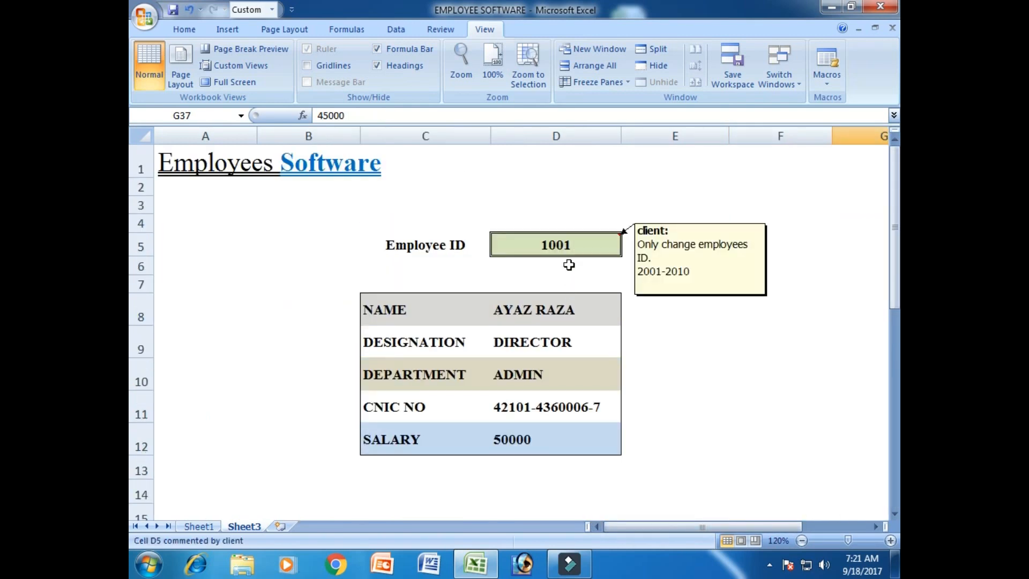
type("100")
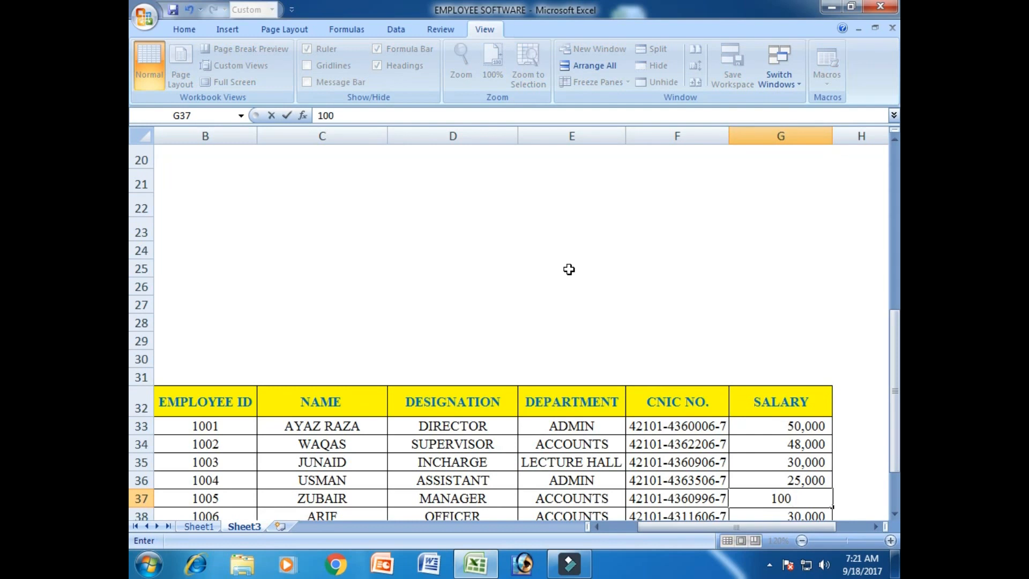
key("BackSpace")
key("BackSpace")
key("BackSpace")
key("Return")
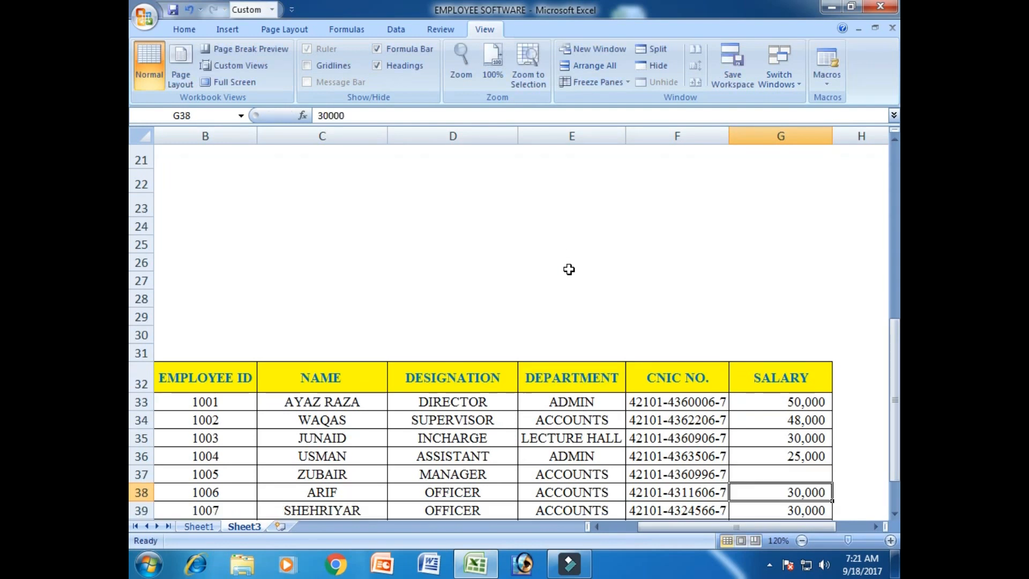
key("ctrl+z")
Set the Employee ID in cell D5 to 1005 and check the details the lookup form returns in C8:D12.
scroll(584, 279, "up", 7)
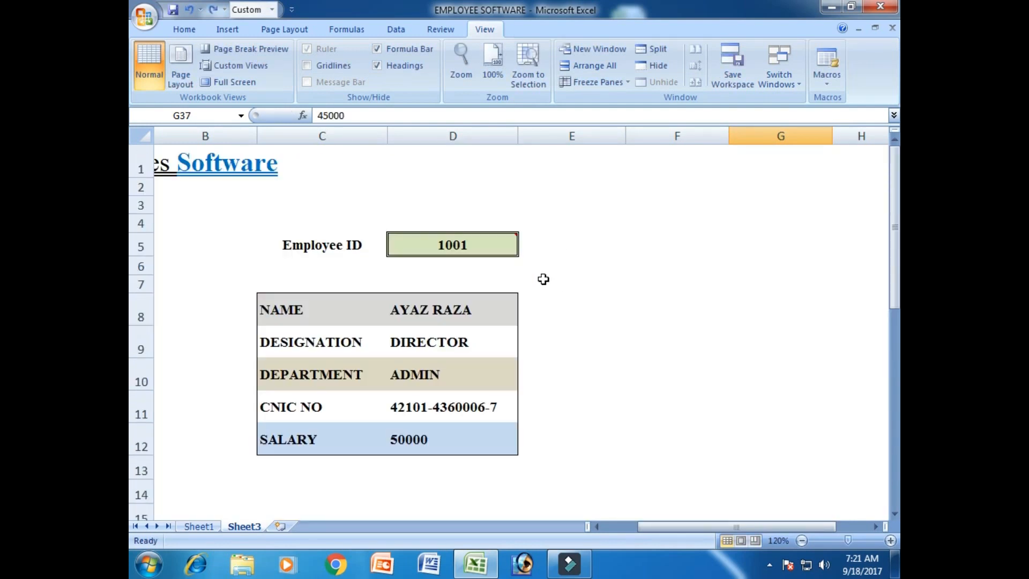
left_click(470, 248)
left_click_drag(742, 525, 709, 525)
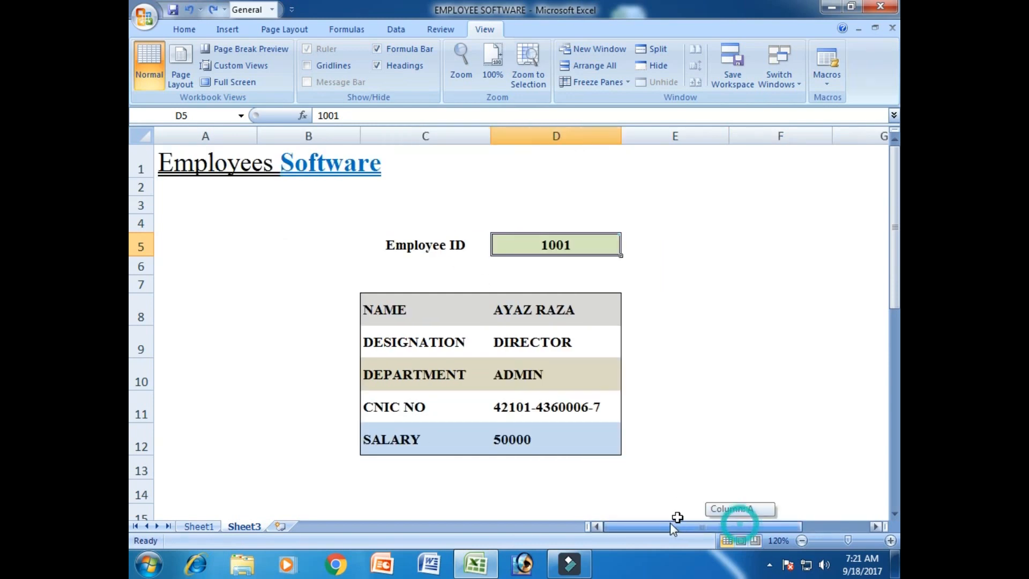
type("1005")
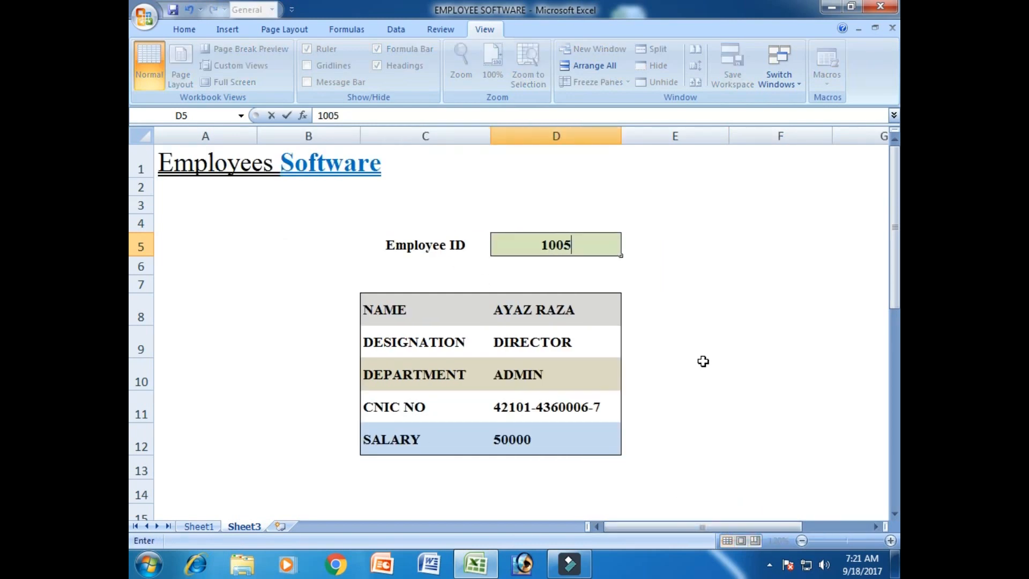
key("Return")
key("Down")
key("Down")
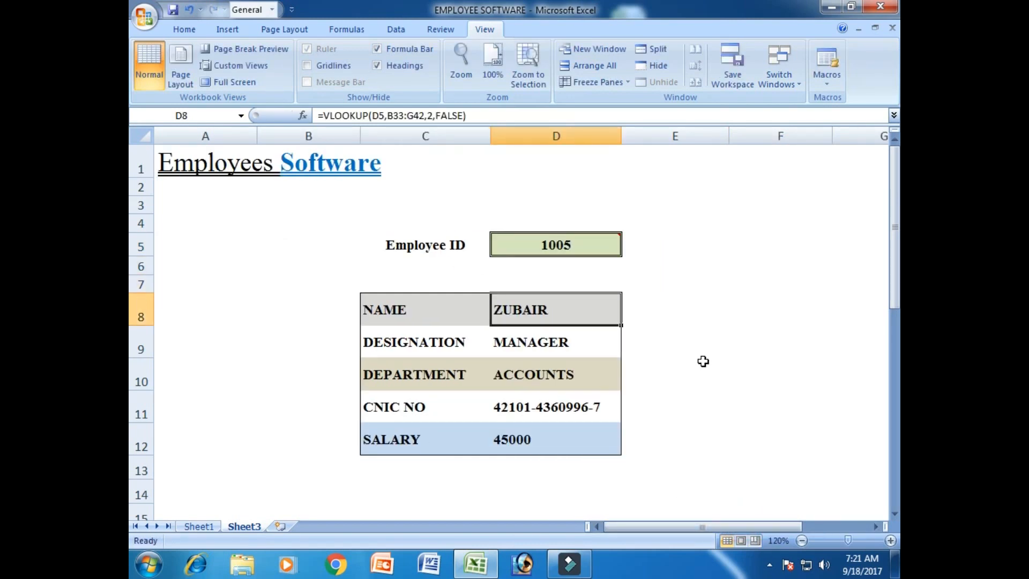
key("Down")
key("Down")
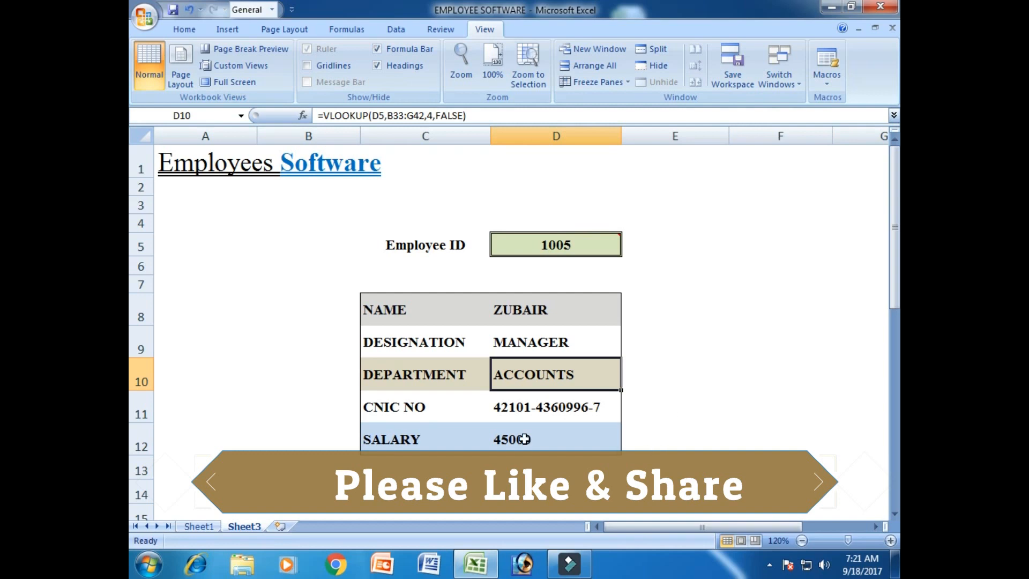
left_click_drag(395, 313, 584, 426)
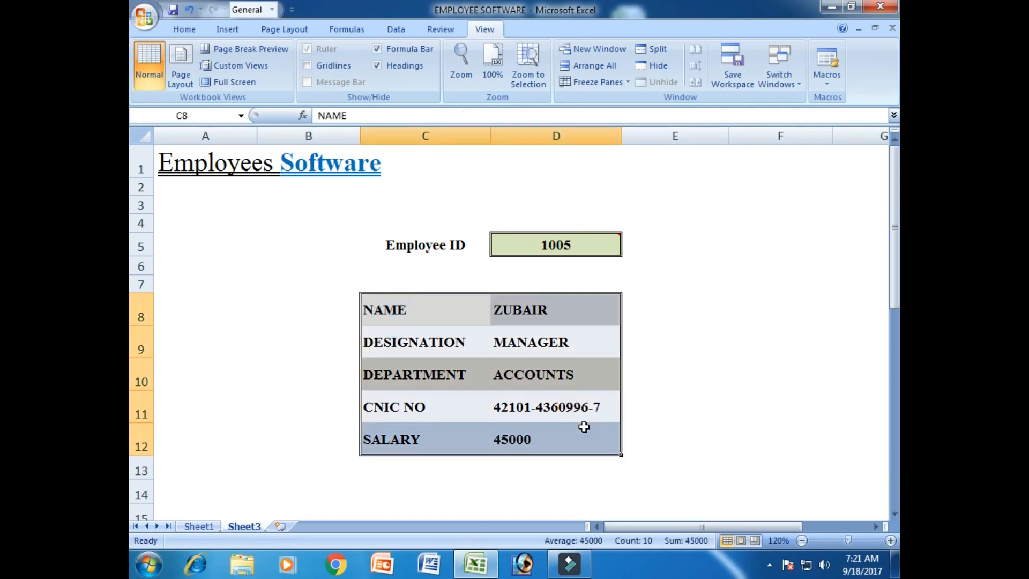
left_click(520, 241)
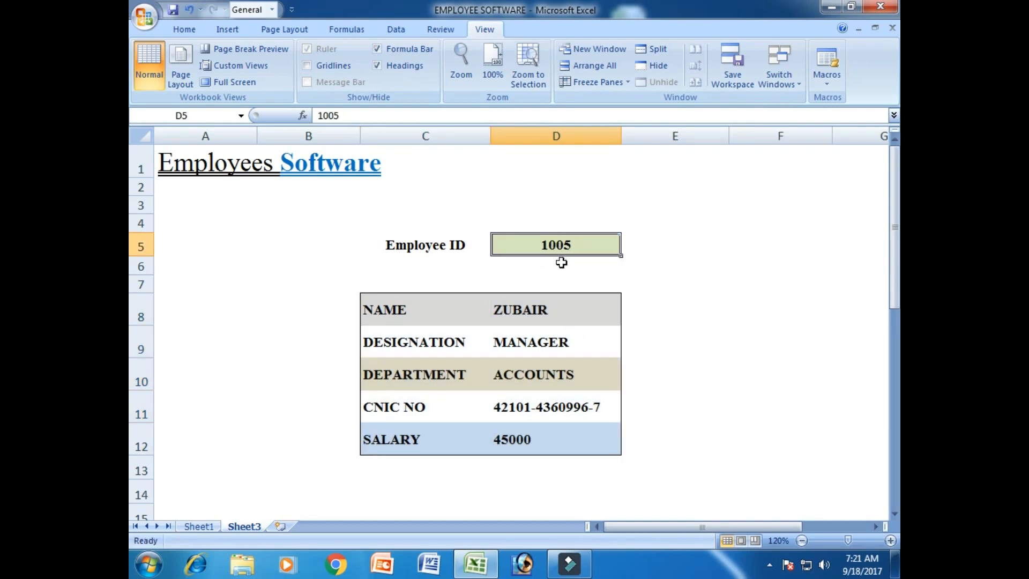
left_click(552, 311)
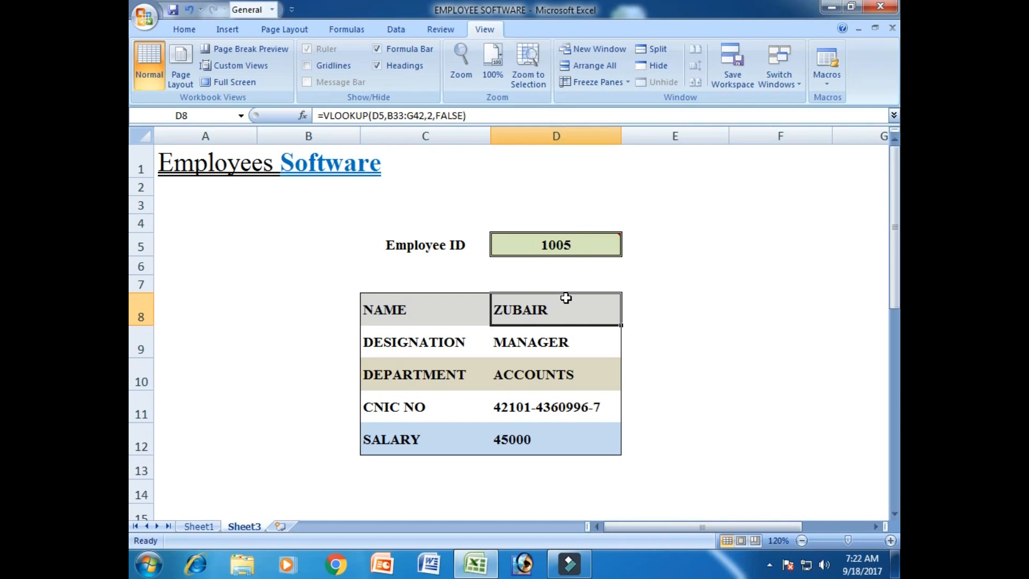
Examine the employee data table below the lookup form, going to the first employee ID in B33.
key("Down")
key("Down")
key("Down")
key("Down")
key("Down")
key("Down")
key("Down")
key("Down")
key("Down")
key("Down")
key("Down")
key("Down")
key("Down")
key("Down")
key("Down")
key("Down")
key("Down")
key("Down")
key("Down")
key("Down")
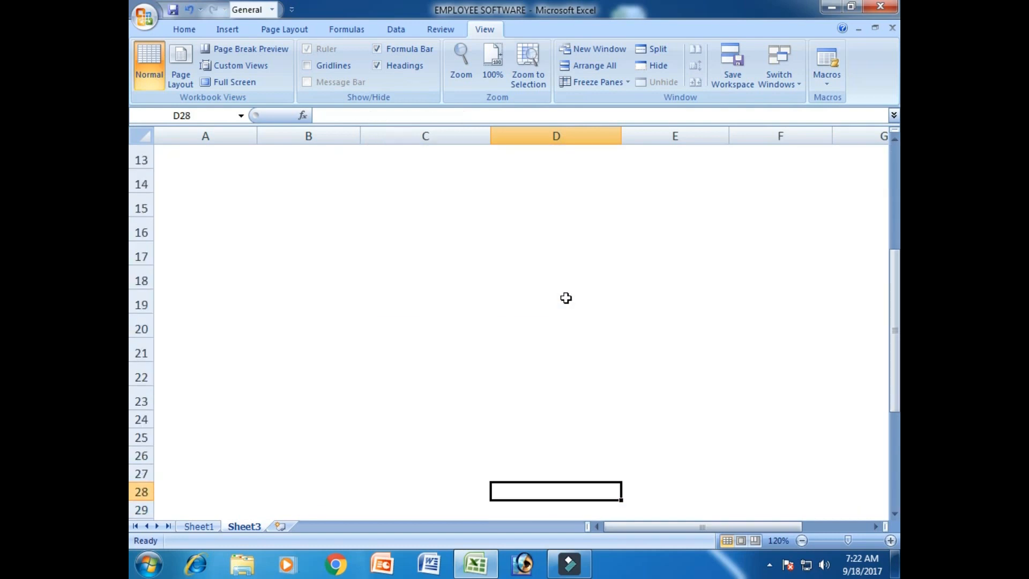
key("Down")
key("Down")
key("Down")
key("Down")
key("Down")
key("Down")
key("Up")
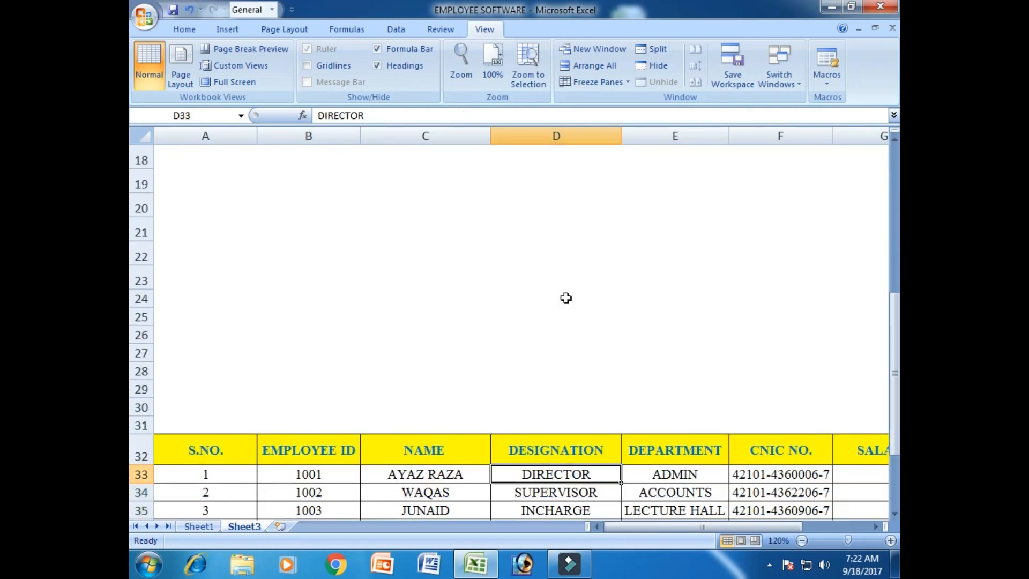
key("Left")
key("Left")
scroll(563, 308, "up", 6)
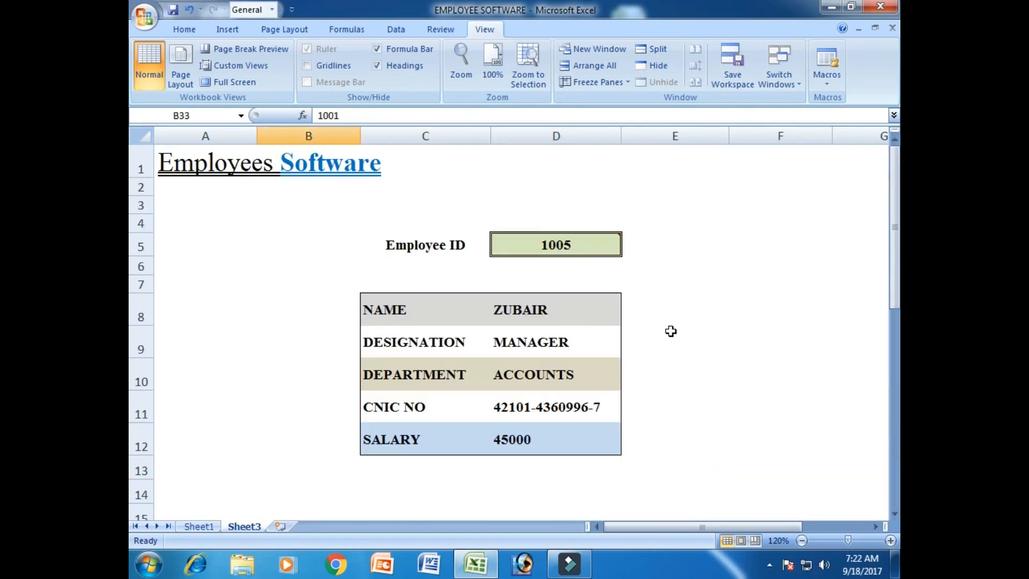
Set the Employee ID in cell D5 of the lookup form to 1010.
left_click(553, 248)
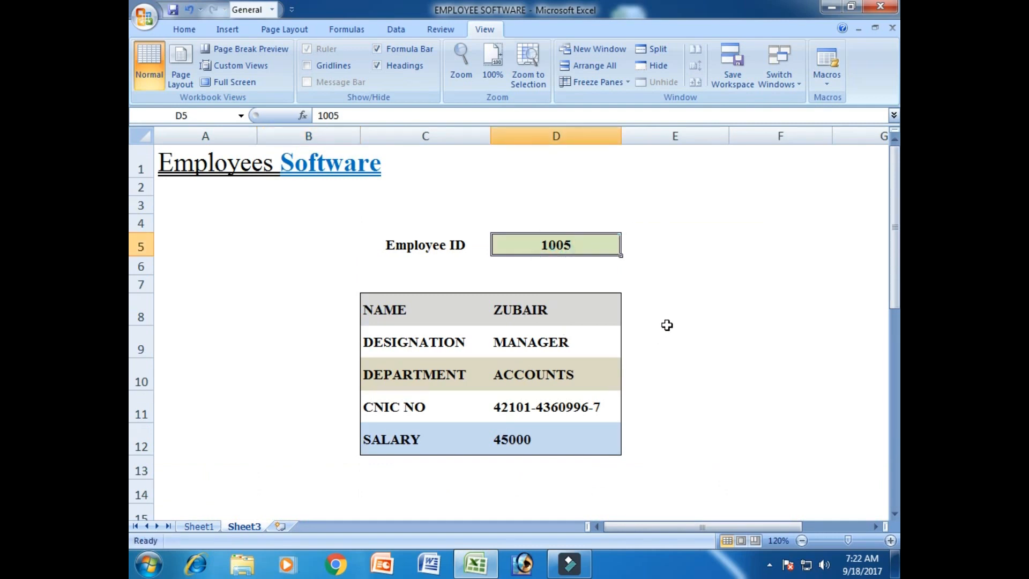
type("1010")
key("Return")
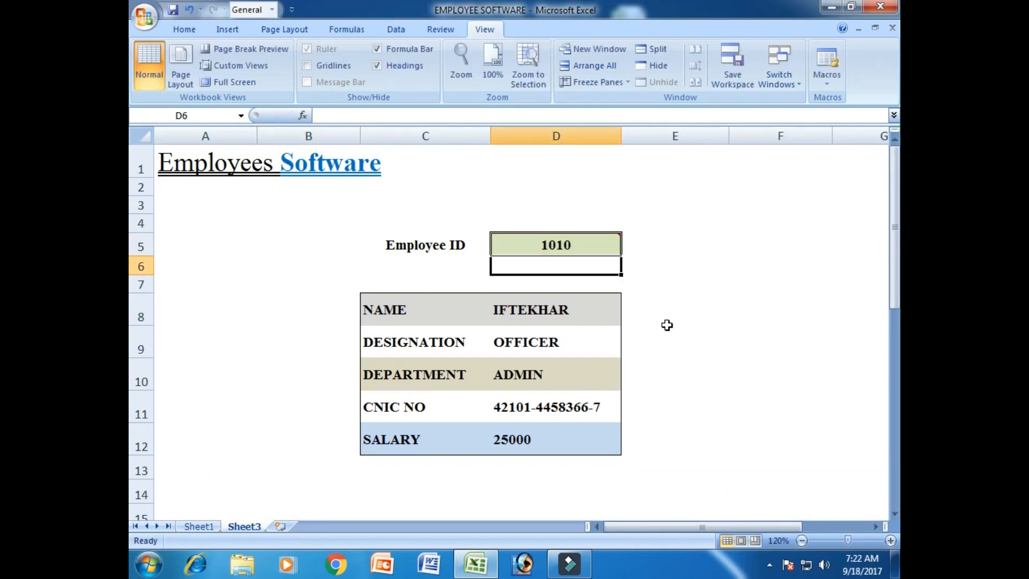
Check the lookup results in column D of the form, from the name down to the salary in D12.
key("Up")
key("Down")
key("Down")
key("Down")
key("Down")
key("Down")
key("Down")
key("Down")
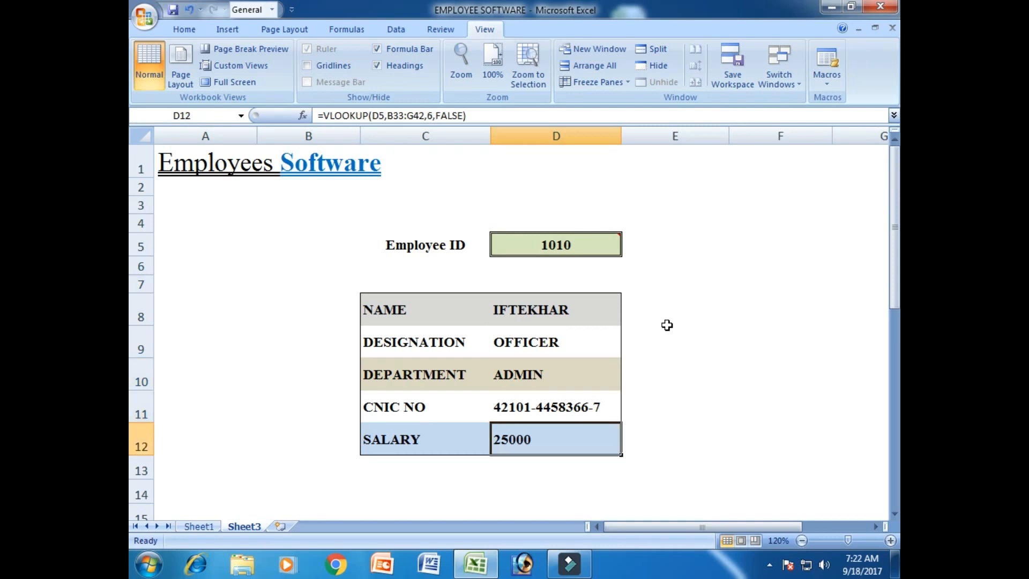
key("Up")
key("Up")
key("Up")
key("Up")
key("Up")
key("Up")
key("Up")
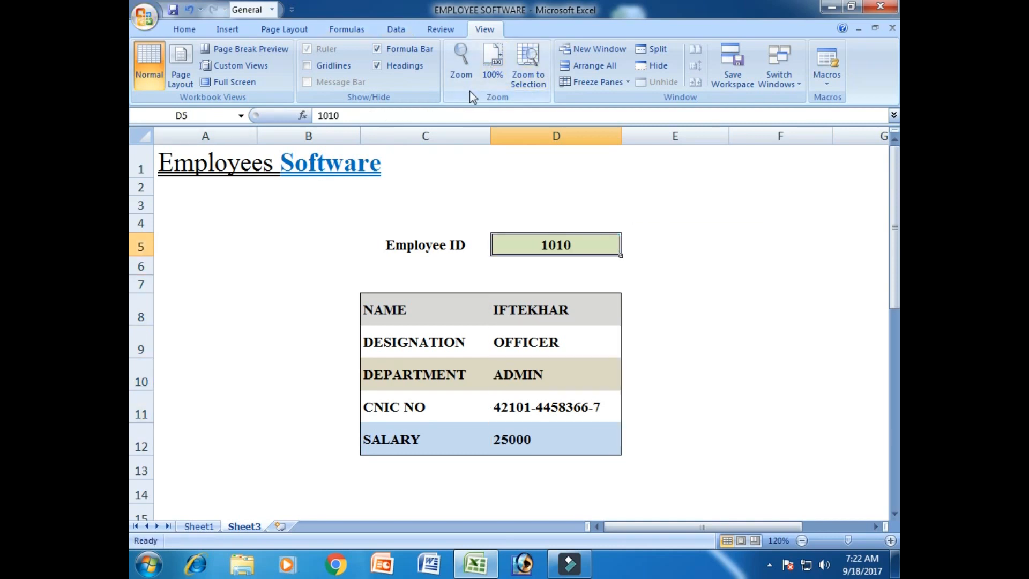
Edit the comment on cell D5 so that its last line reads "1001 to 1010", and check the comment.
left_click(657, 261)
mouse_move(605, 241)
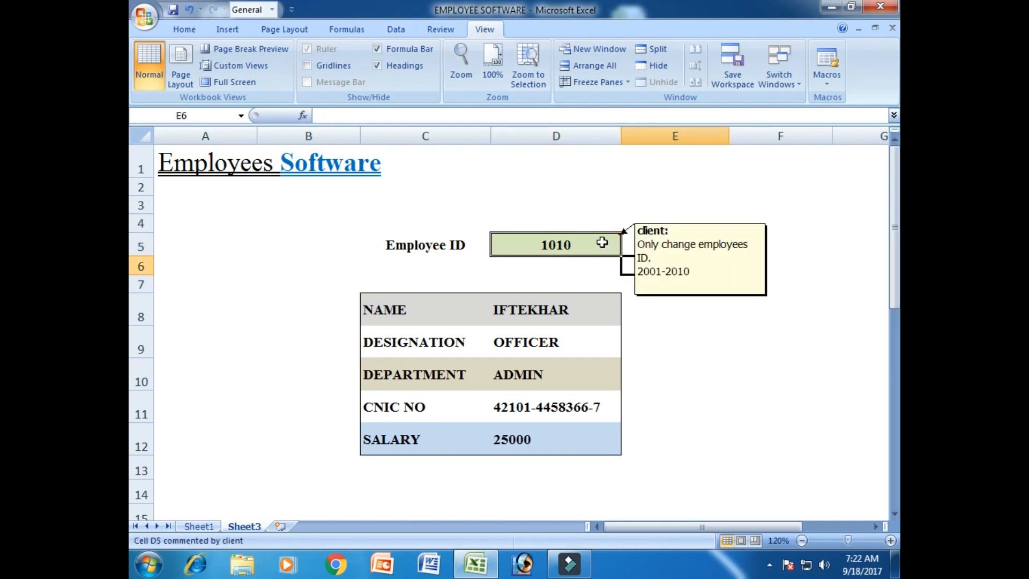
left_click(602, 243)
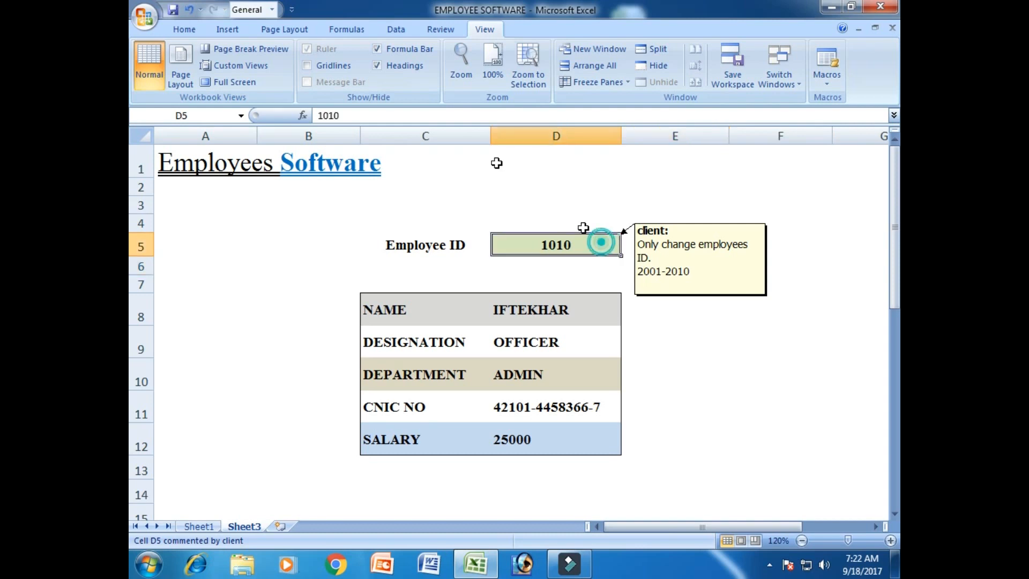
left_click(397, 26)
left_click(474, 27)
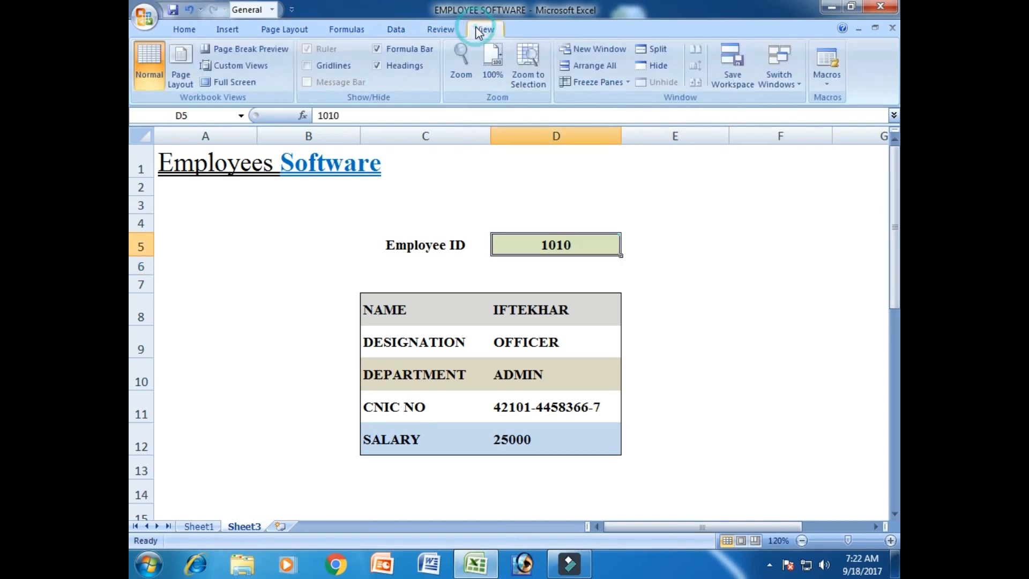
left_click(354, 30)
left_click(401, 31)
left_click(438, 30)
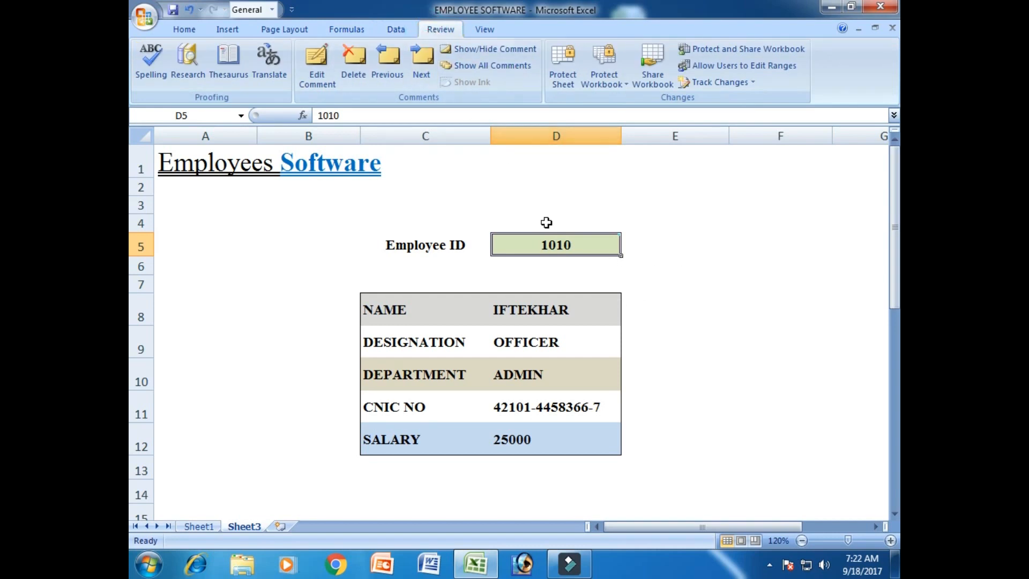
left_click(321, 78)
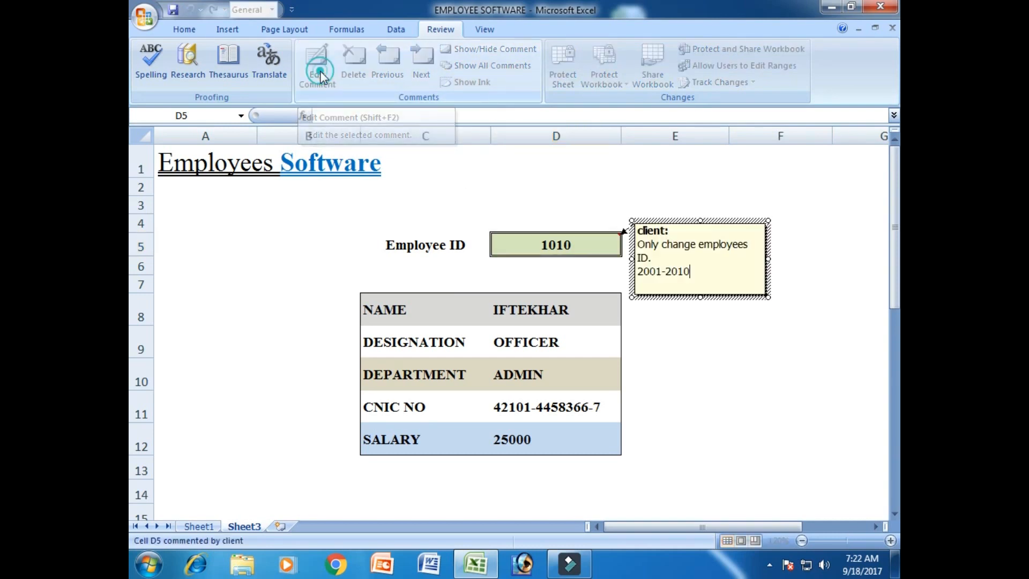
key("BackSpace")
key("BackSpace")
key("BackSpace")
key("BackSpace")
key("BackSpace")
key("BackSpace")
key("BackSpace")
key("BackSpace")
key("BackSpace")
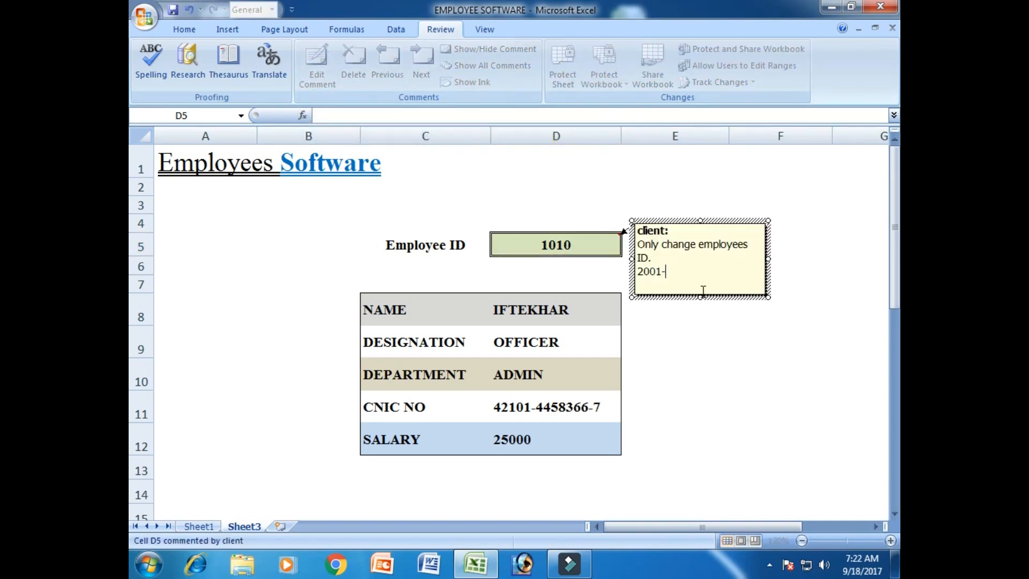
type("1001 to 1010")
left_click(708, 340)
mouse_move(593, 248)
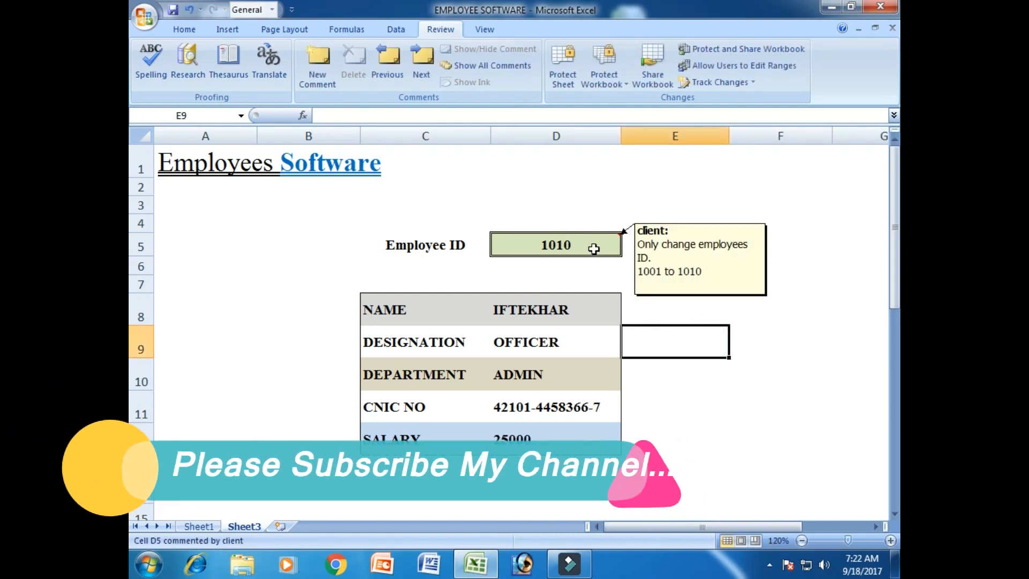
mouse_move(543, 238)
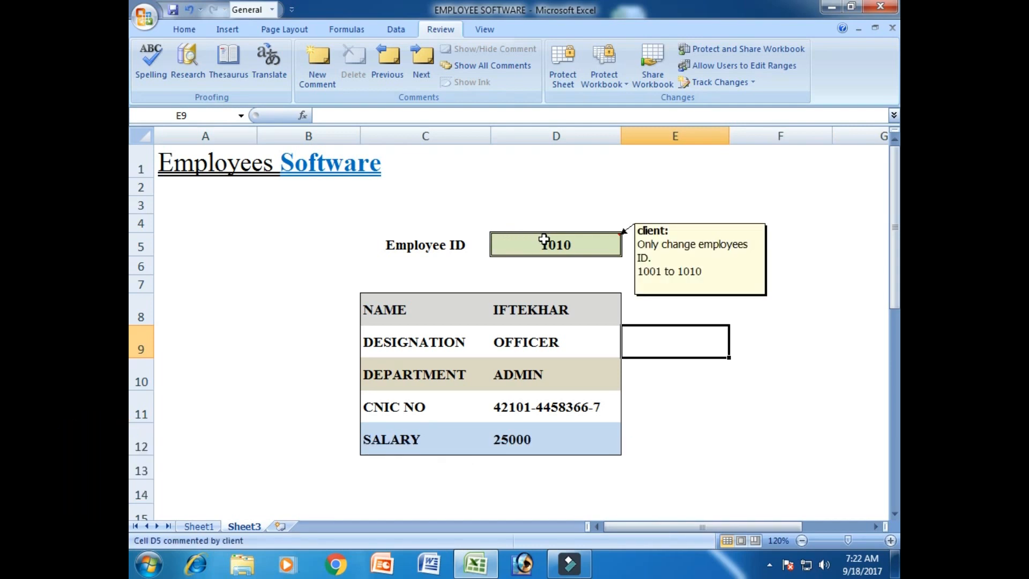
left_click(717, 416)
left_click_drag(379, 301, 605, 437)
left_click(184, 29)
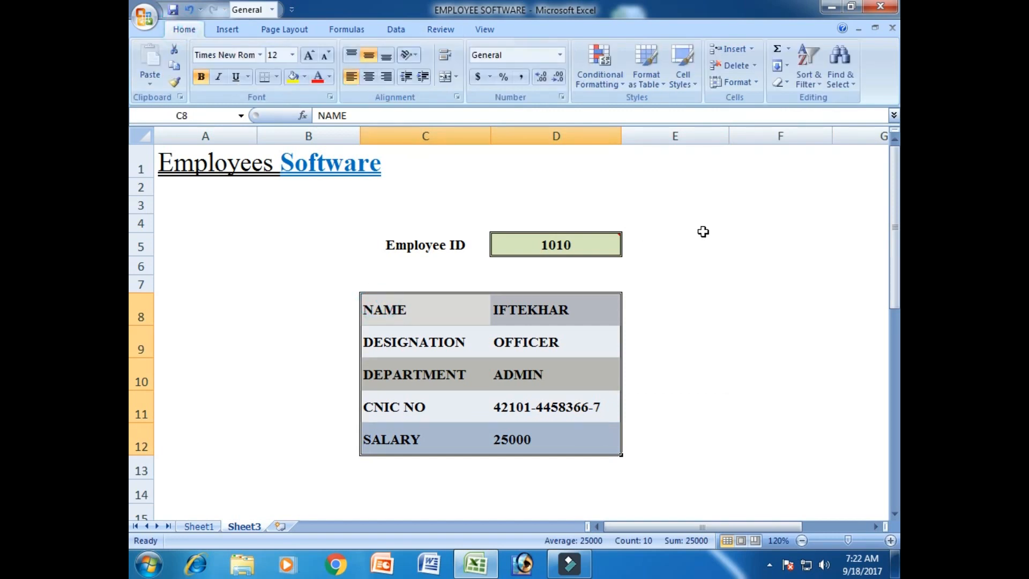
left_click(703, 232)
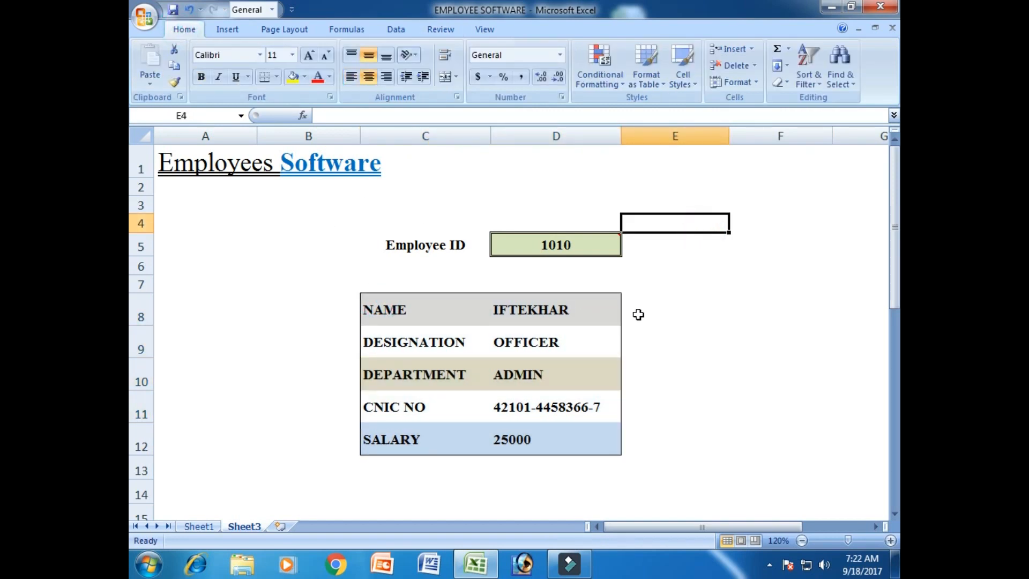
left_click(702, 299)
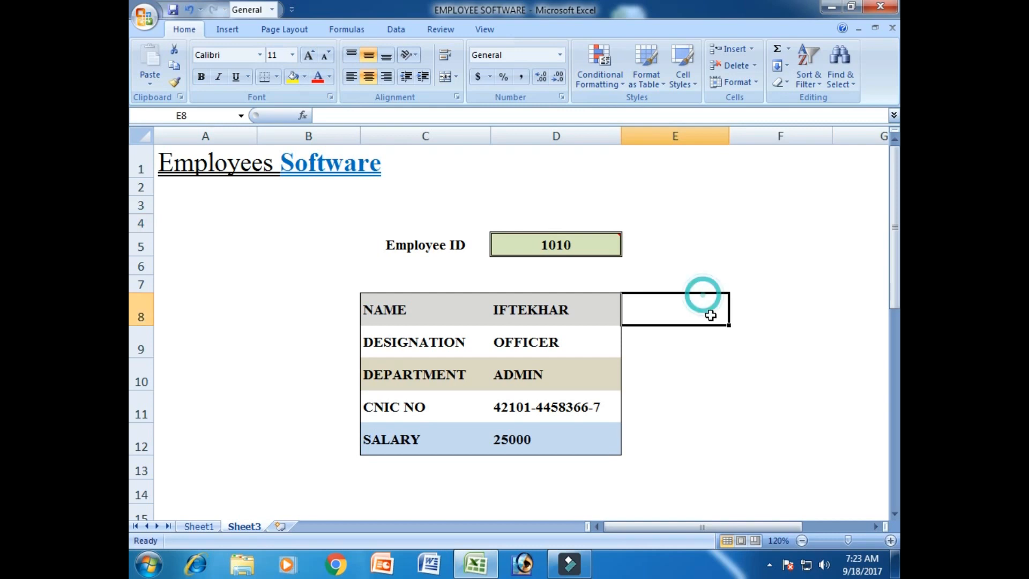
Set the Employee ID in cell D5 to 1004 and check the details the lookup form returns.
left_click(589, 255)
type("1004")
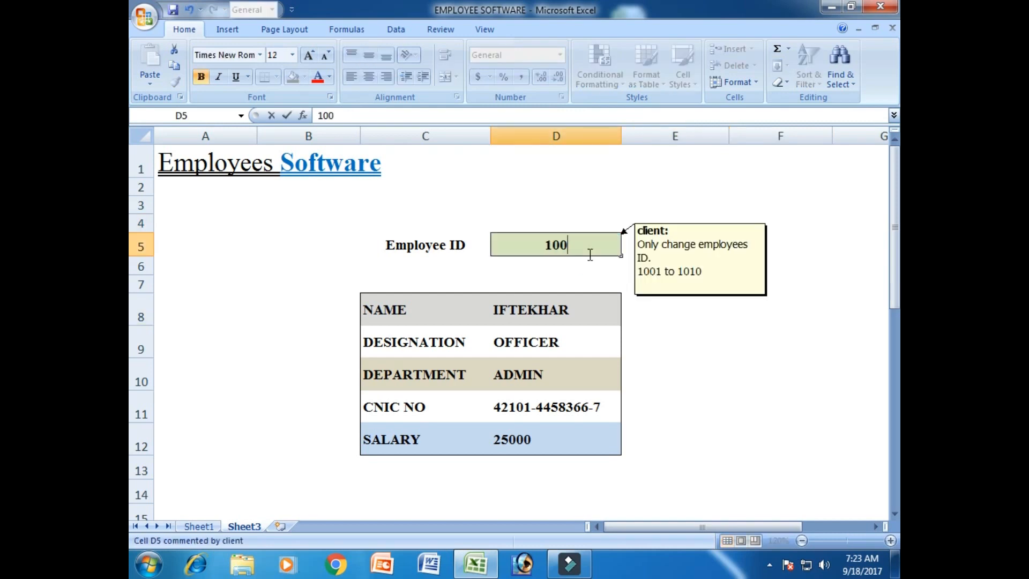
key("Return")
scroll(706, 356, "down", 3)
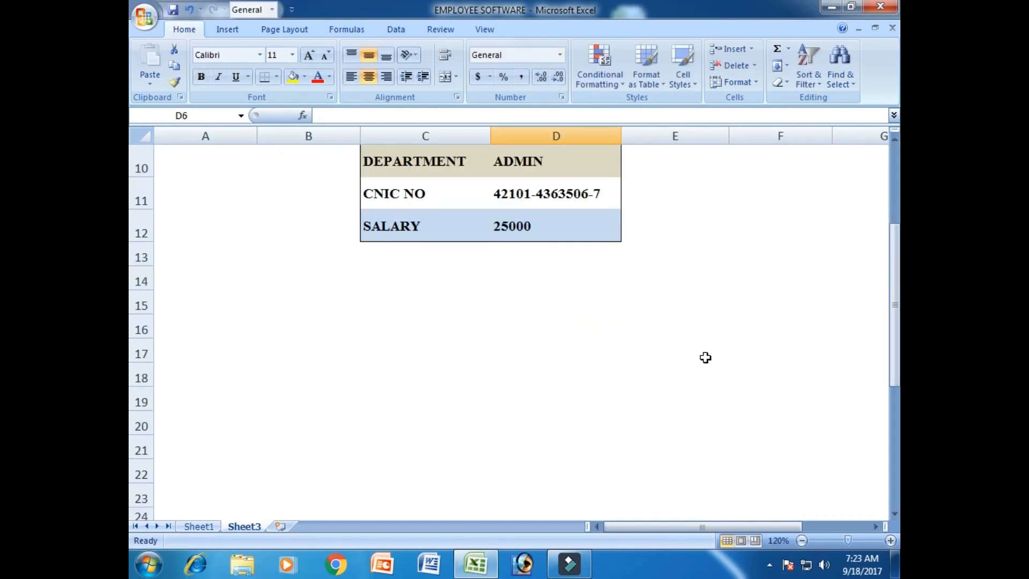
scroll(733, 282, "up", 3)
left_click(730, 266)
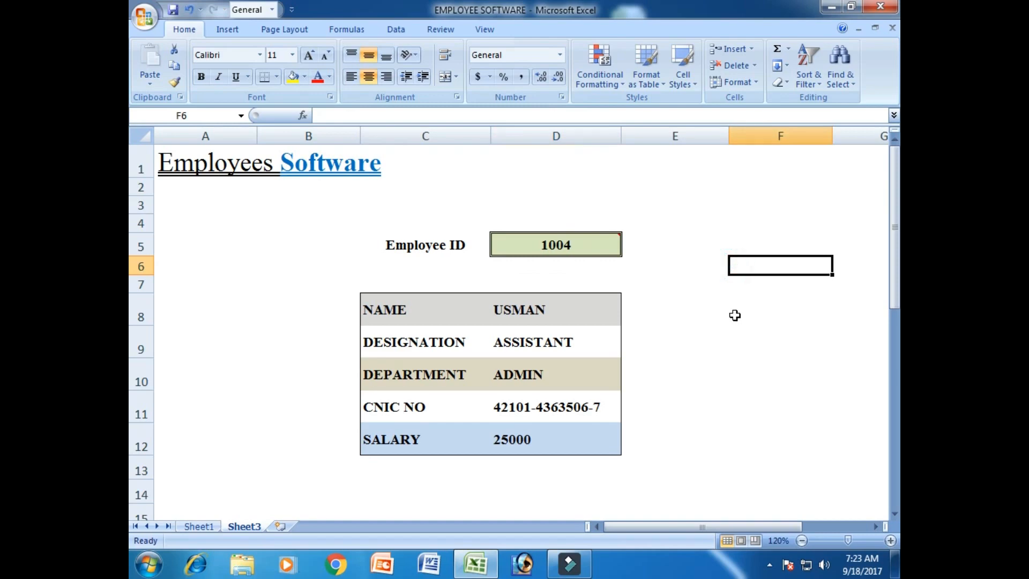
scroll(734, 317, "down", 8)
scroll(730, 324, "up", 6)
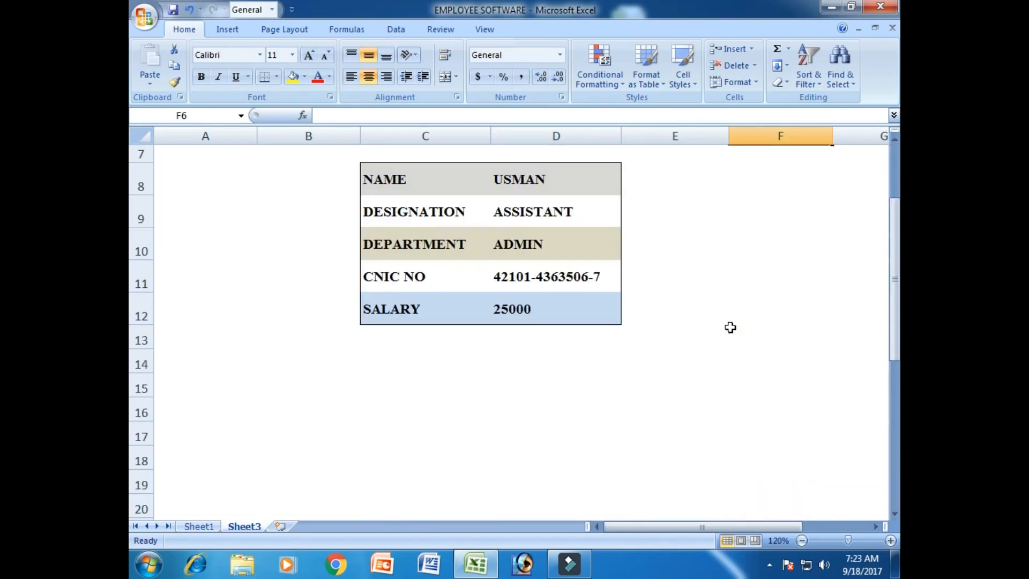
scroll(731, 327, "up", 2)
left_click(714, 226)
left_click(736, 286)
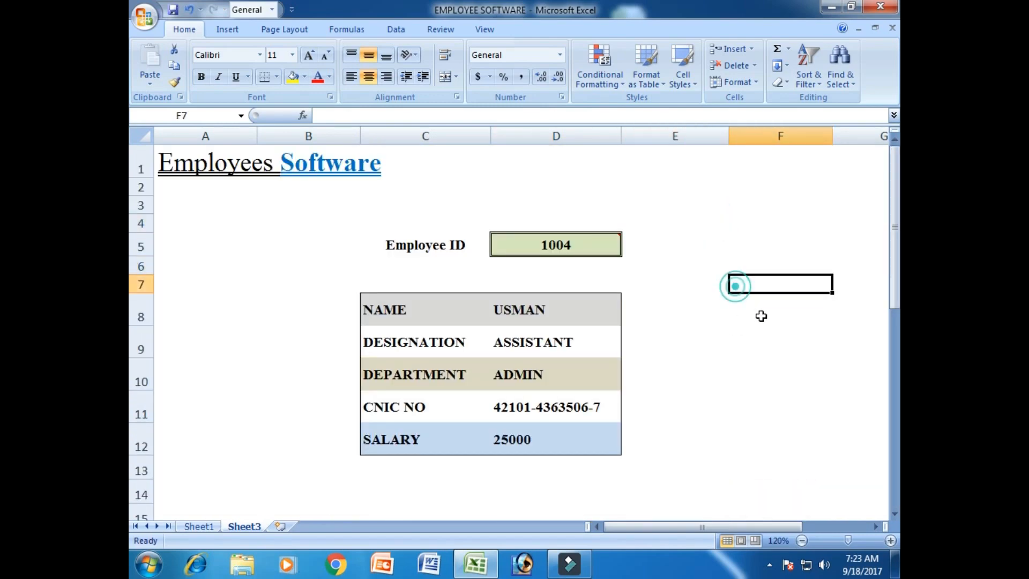